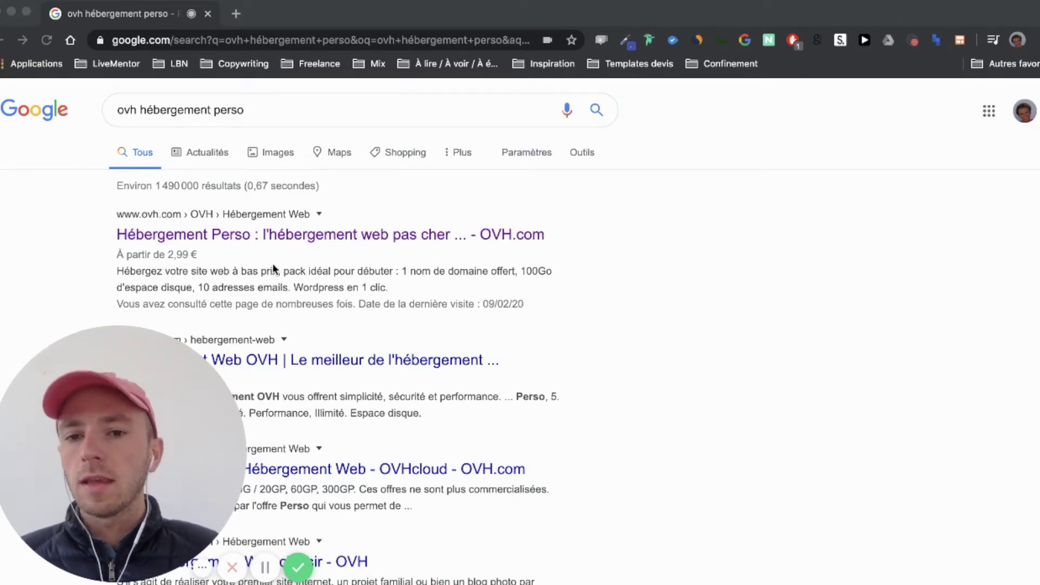
# Open OVH's 'Hébergement Perso : l'hébergement web pas cher' page from the top Google result
pyautogui.click(294, 233)
pyautogui.click(292, 235)
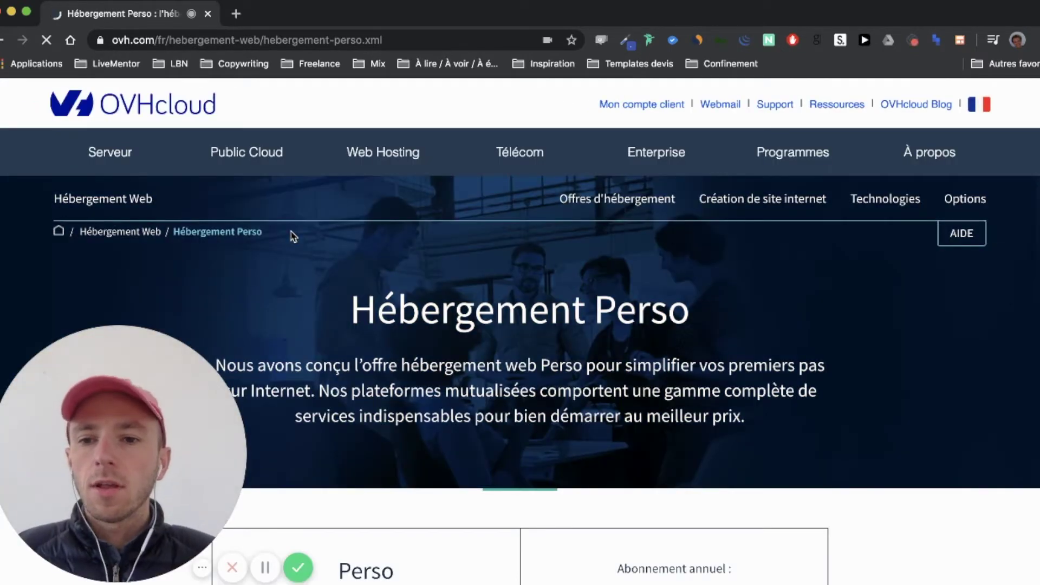
pyautogui.scroll(-2, 293, 237)
pyautogui.scroll(-3, 294, 236)
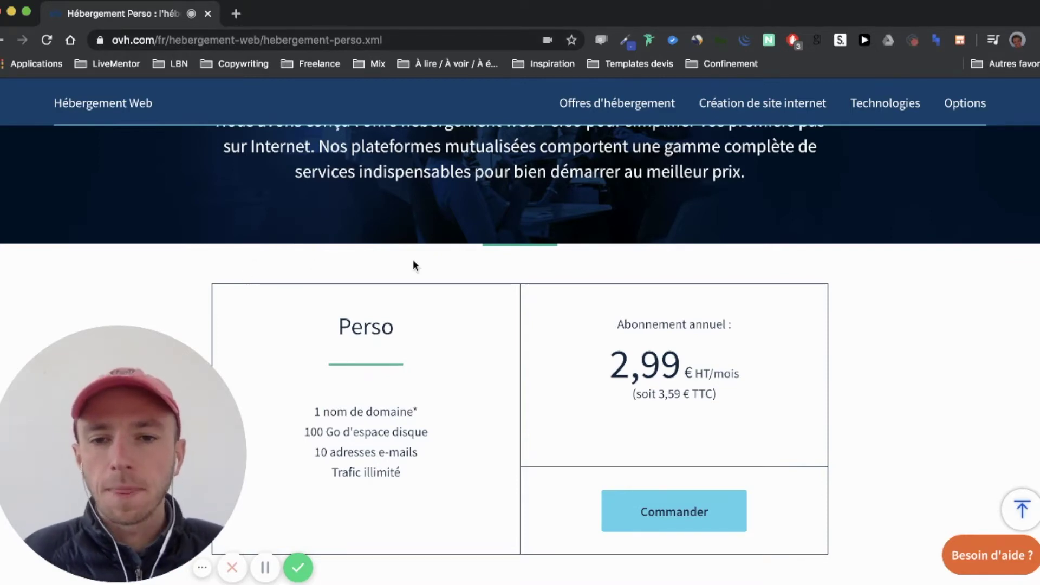
pyautogui.scroll(-1, 414, 266)
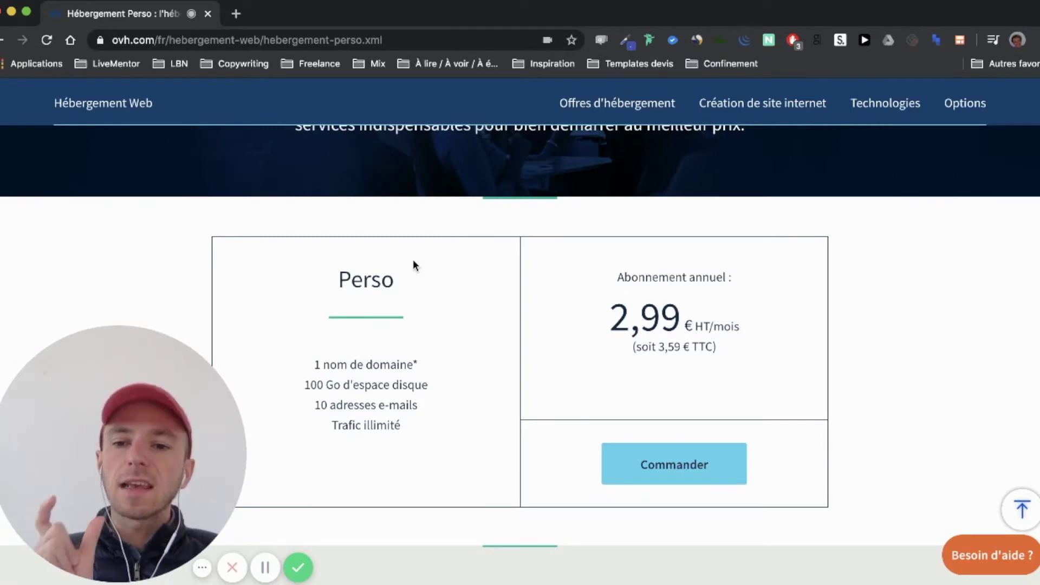
pyautogui.scroll(-13, 413, 262)
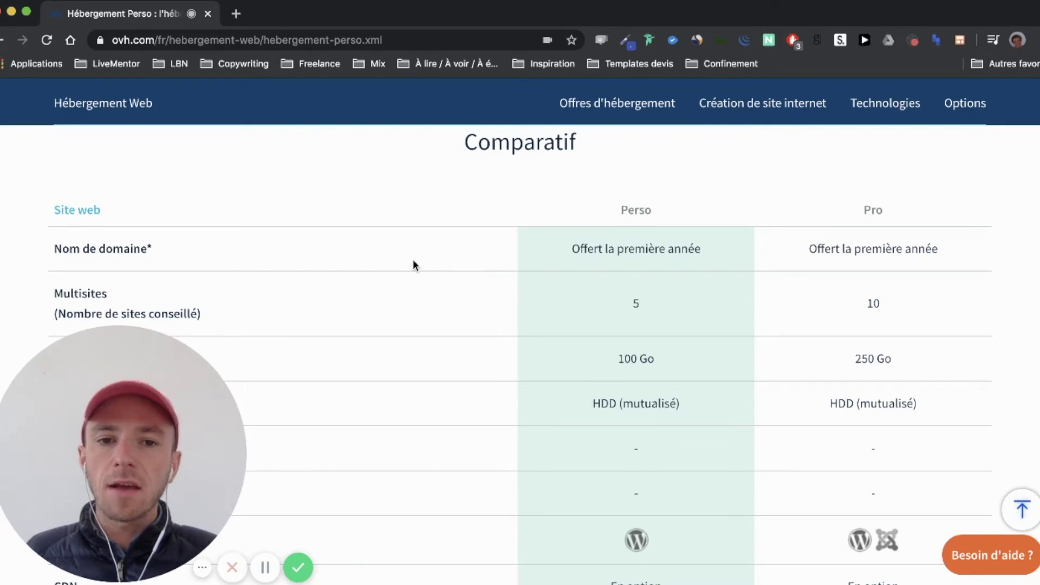
pyautogui.scroll(4, 414, 263)
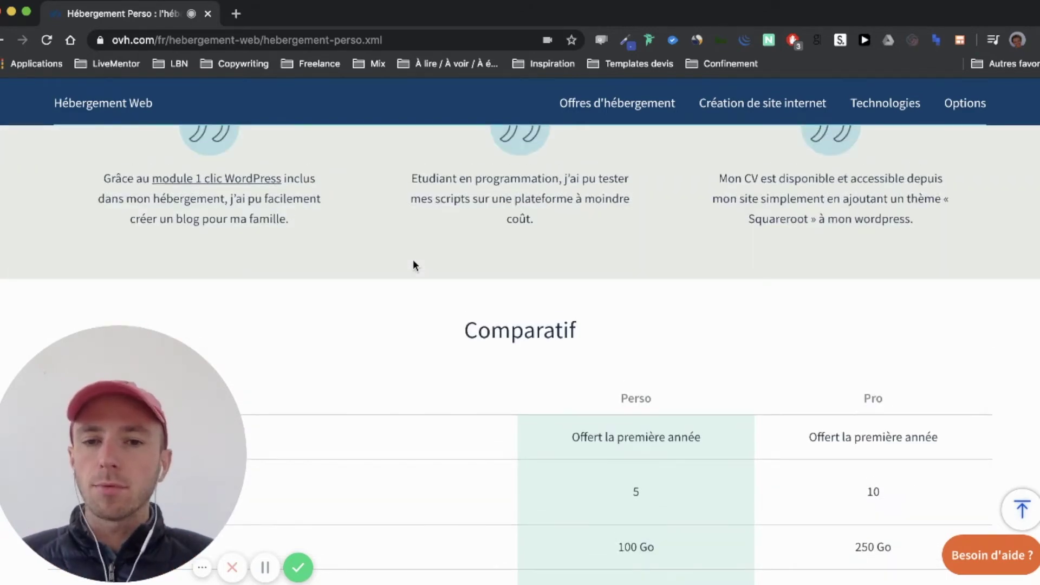
pyautogui.scroll(10, 413, 265)
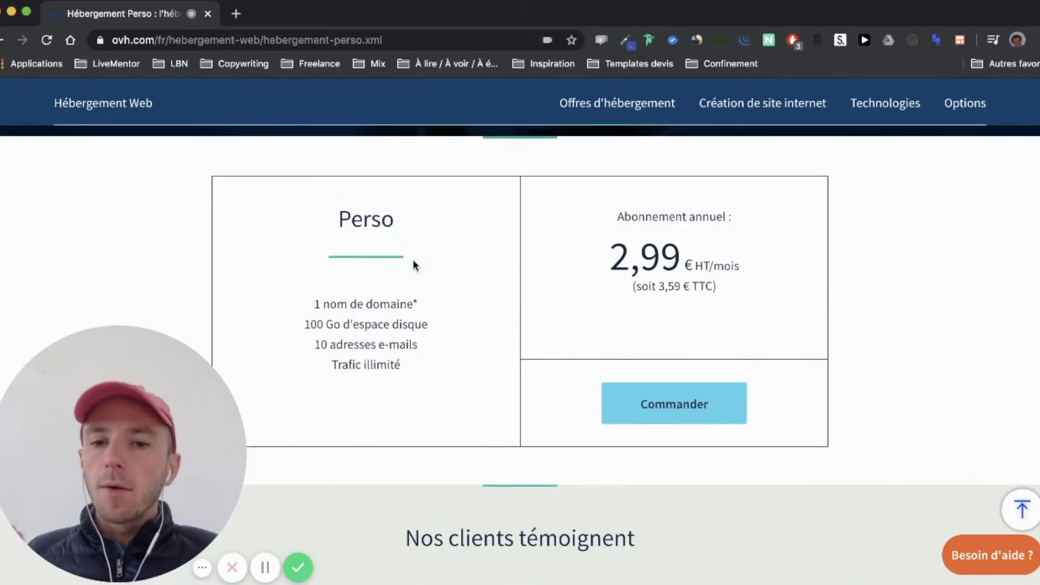
pyautogui.moveTo(316, 304); pyautogui.dragTo(414, 303)
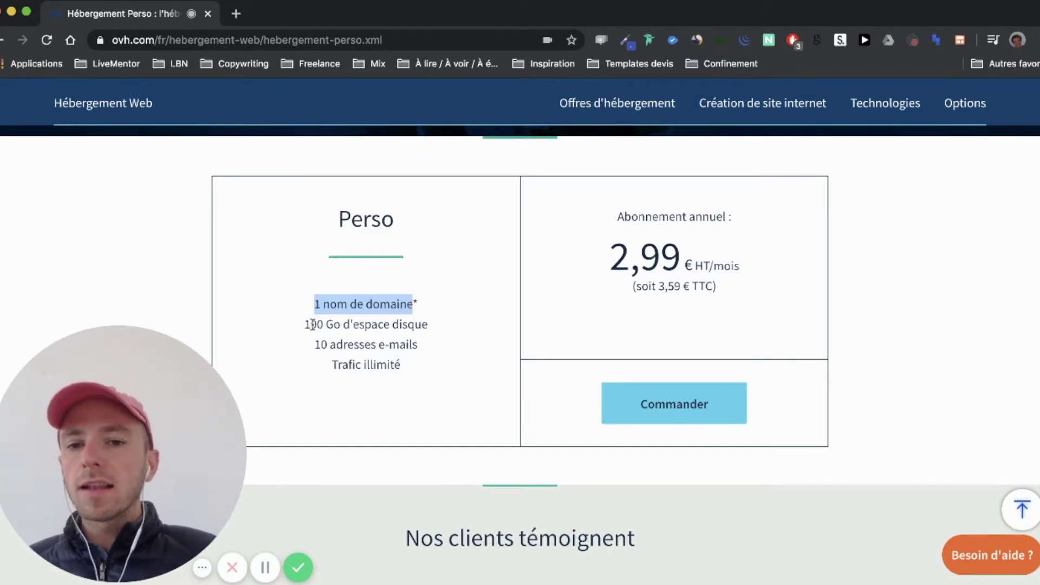
pyautogui.click(367, 309)
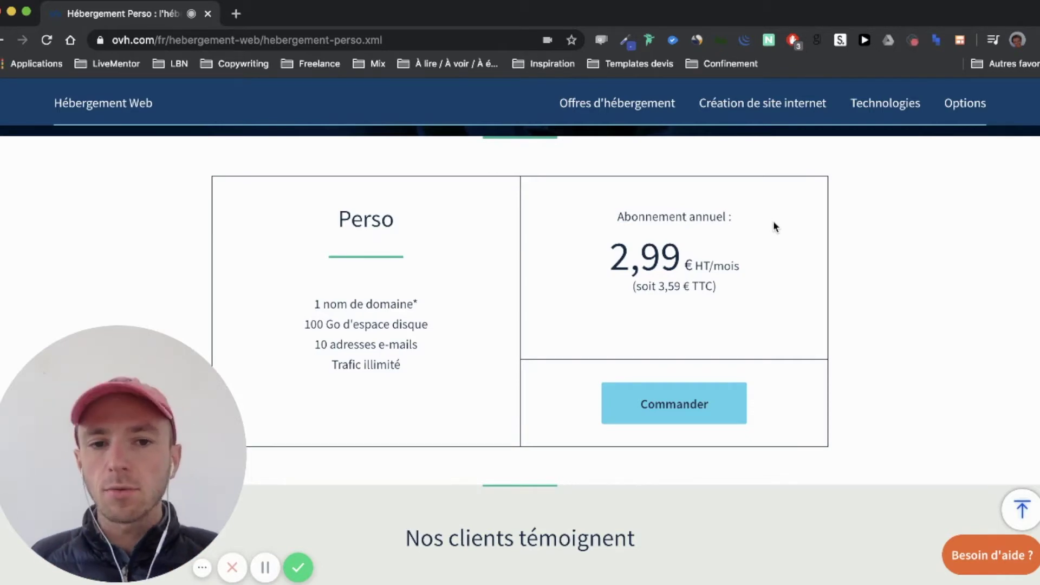
# Start the Perso hosting order and enter the owner's domain name with the .me extension
pyautogui.click(678, 411)
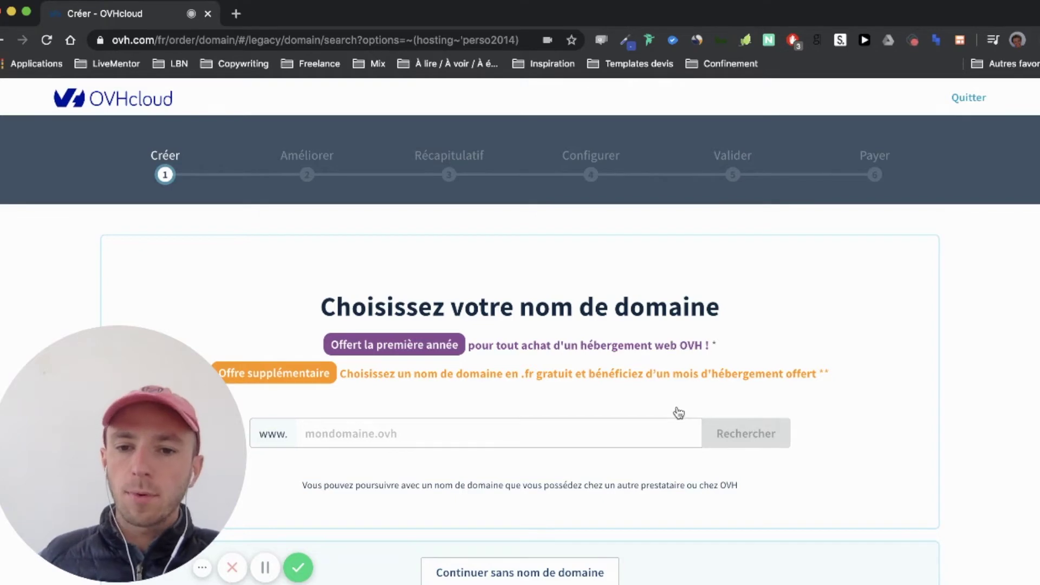
pyautogui.click(498, 435)
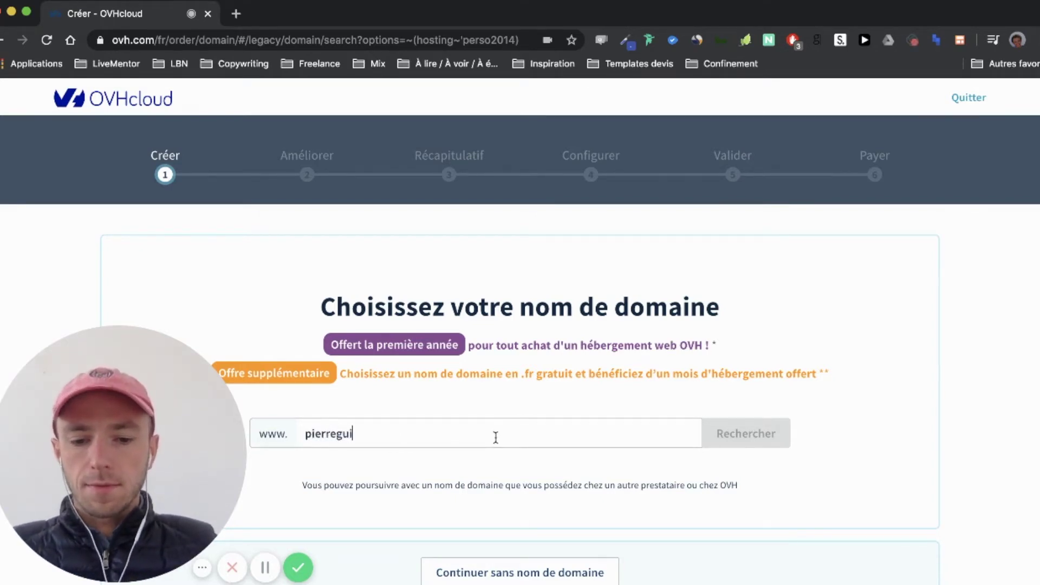
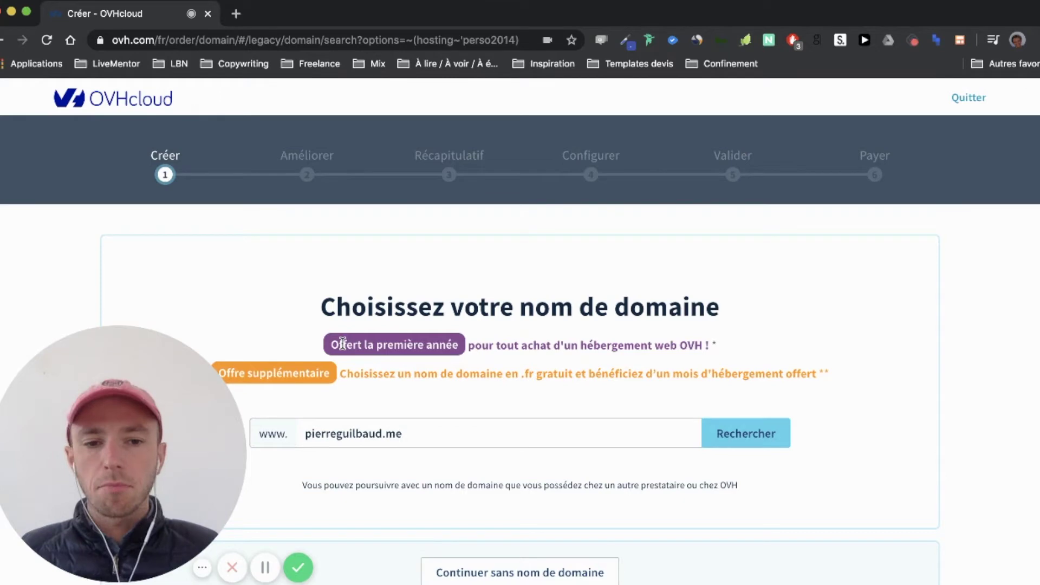
# Check the domain's availability and add the .me domain at 6,99 € HT to the order
pyautogui.scroll(-3, 748, 452)
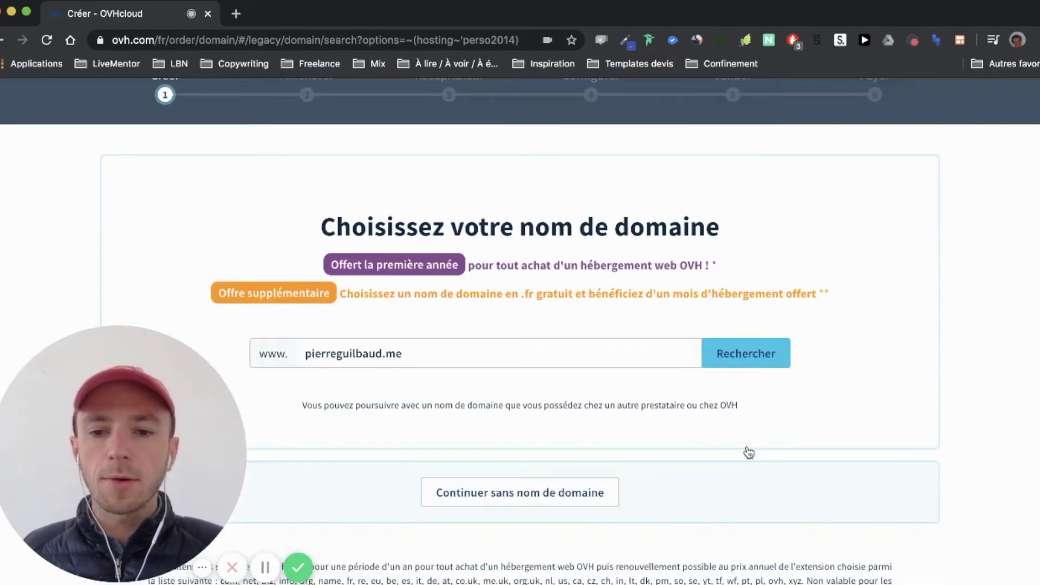
pyautogui.click(751, 357)
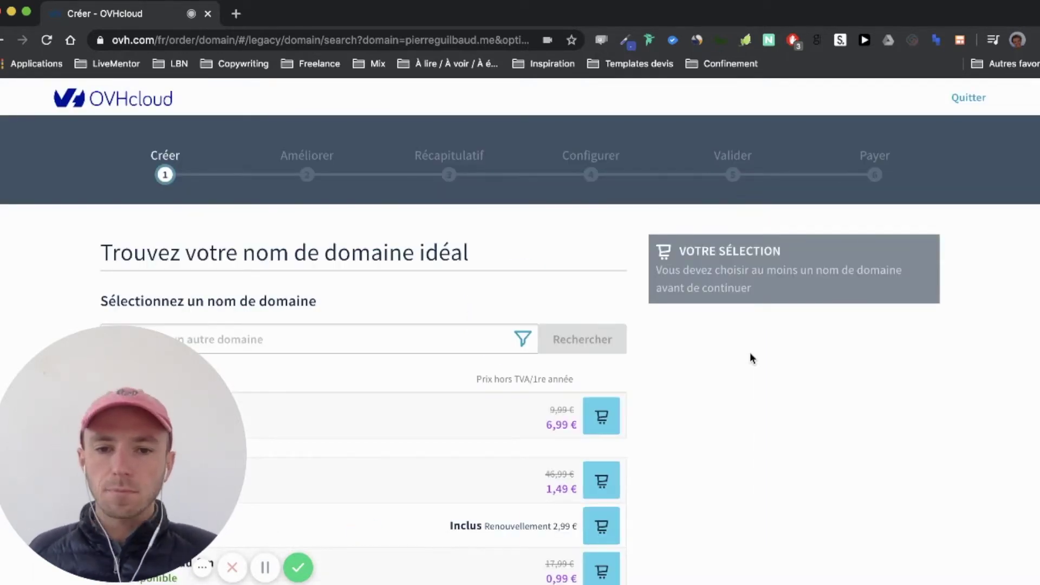
pyautogui.scroll(-3, 751, 358)
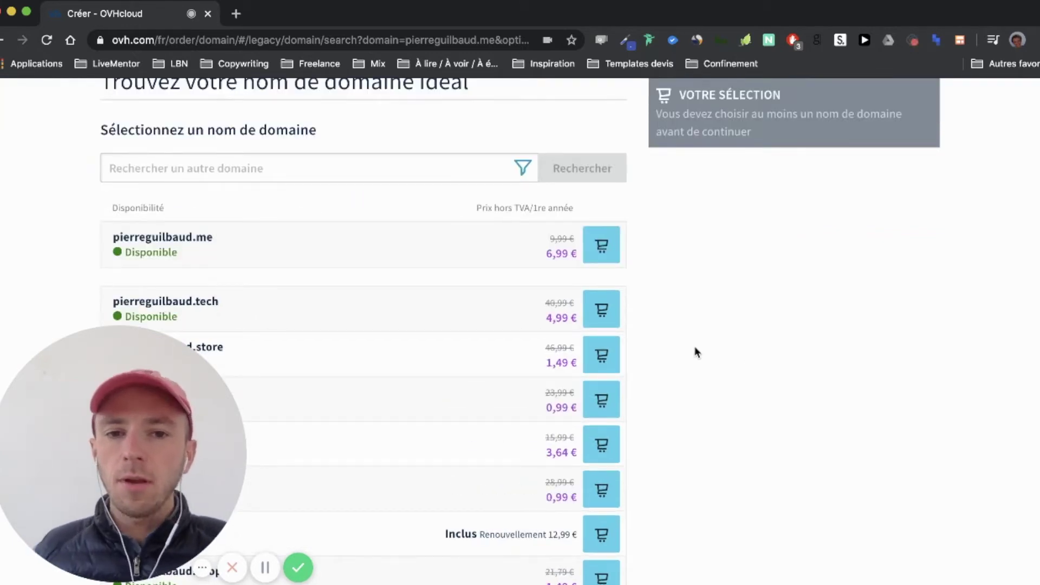
pyautogui.click(605, 251)
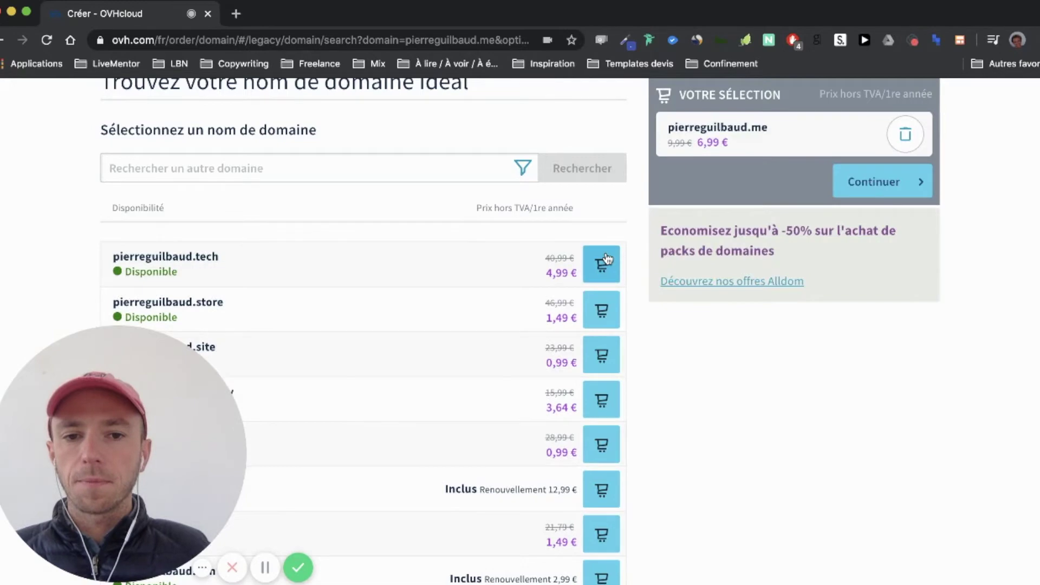
pyautogui.scroll(3, 607, 259)
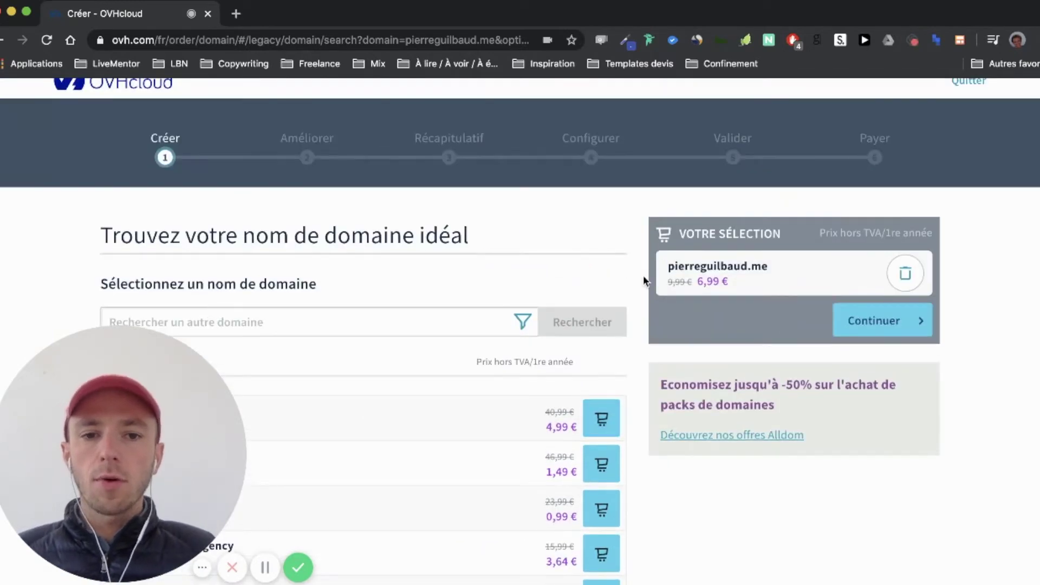
# On Ajouter des options, enable free DNSSEC protection for the domain and continue to hosting configuration
pyautogui.click(879, 328)
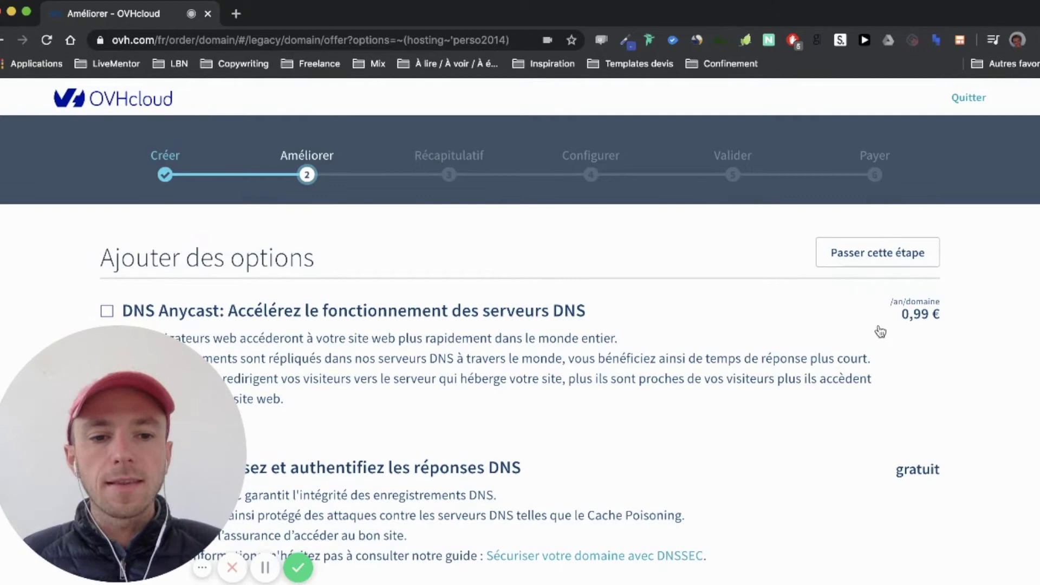
pyautogui.scroll(-3, 881, 332)
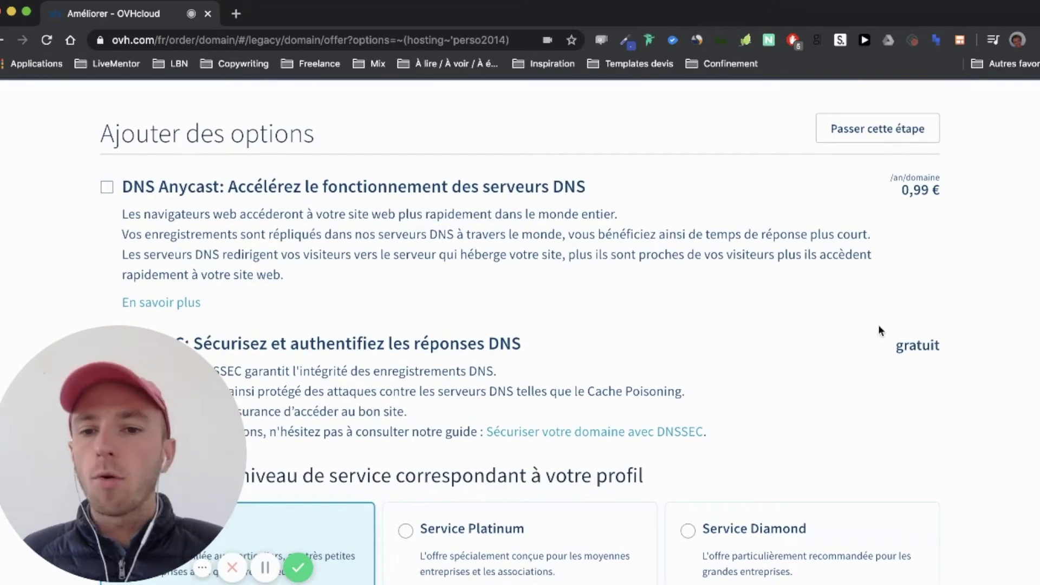
pyautogui.scroll(-2, 881, 331)
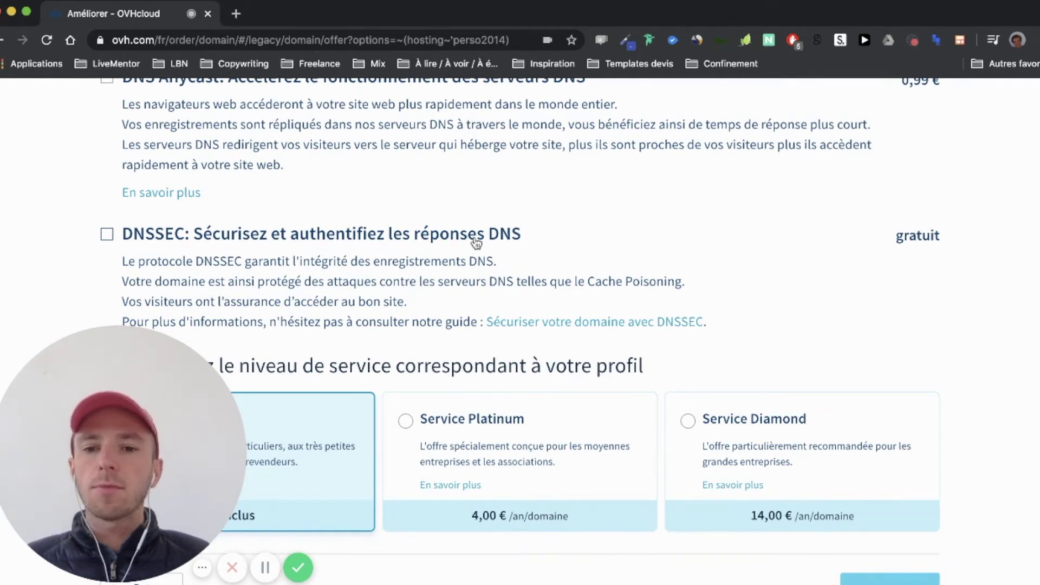
pyautogui.scroll(3, 476, 243)
pyautogui.scroll(-3, 476, 243)
pyautogui.scroll(2, 476, 243)
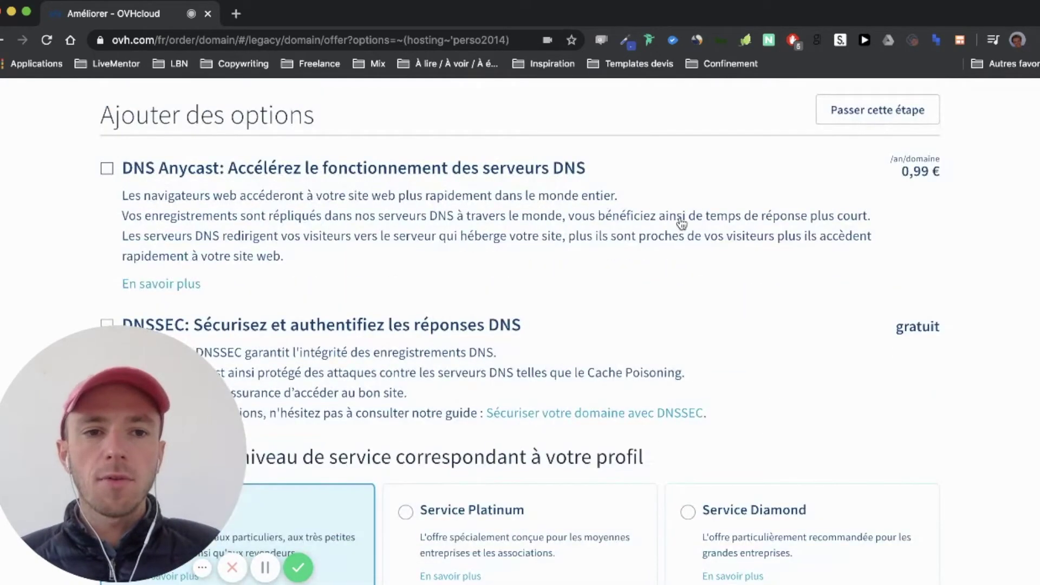
pyautogui.scroll(-2, 390, 206)
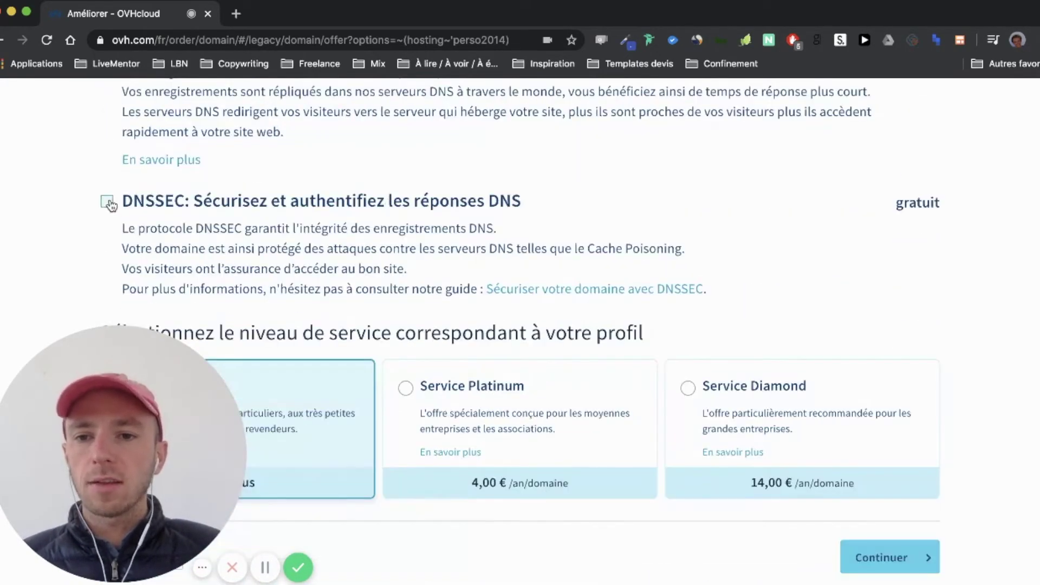
pyautogui.click(105, 202)
pyautogui.scroll(-1, 163, 271)
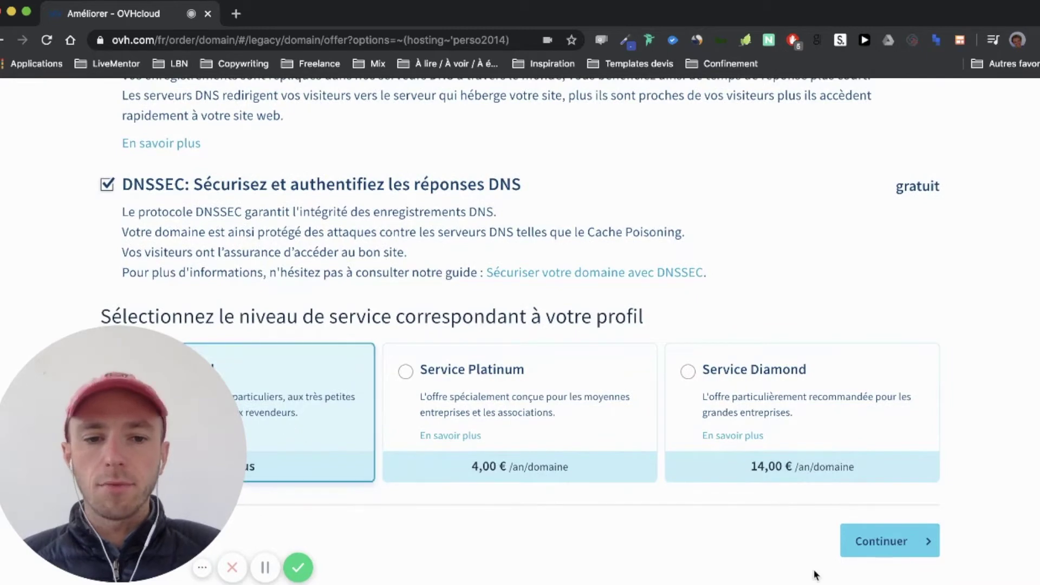
pyautogui.click(881, 541)
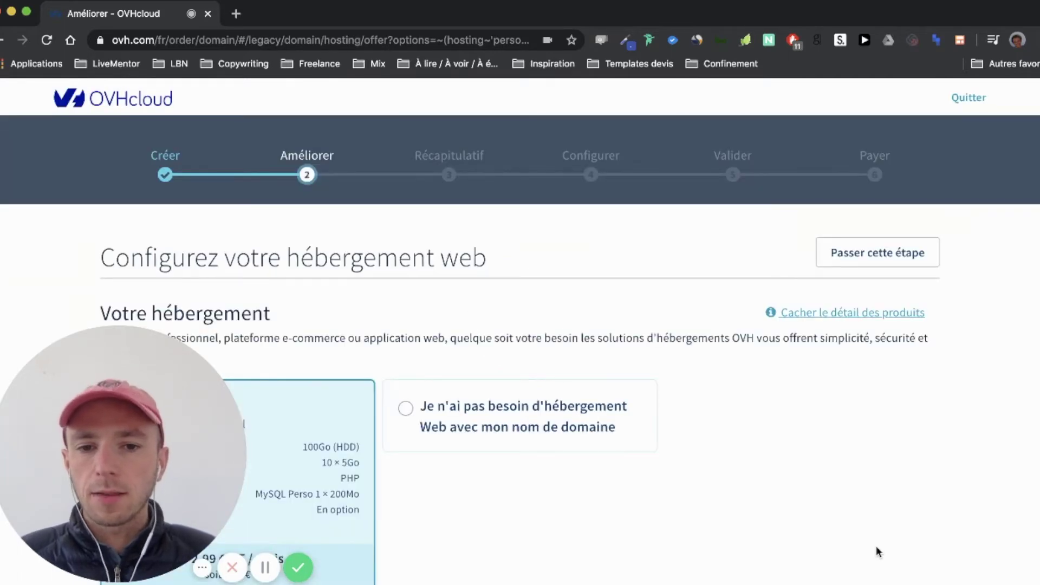
# Select WordPress as the preinstalled CMS module at 0.00 € and continue to the order summary
pyautogui.scroll(-4, 876, 546)
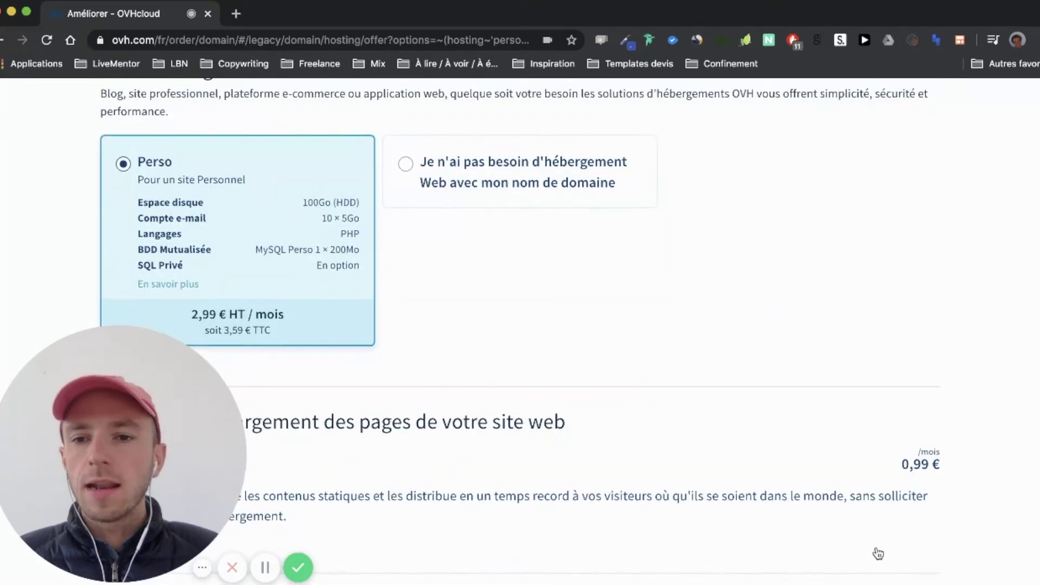
pyautogui.scroll(-1, 242, 270)
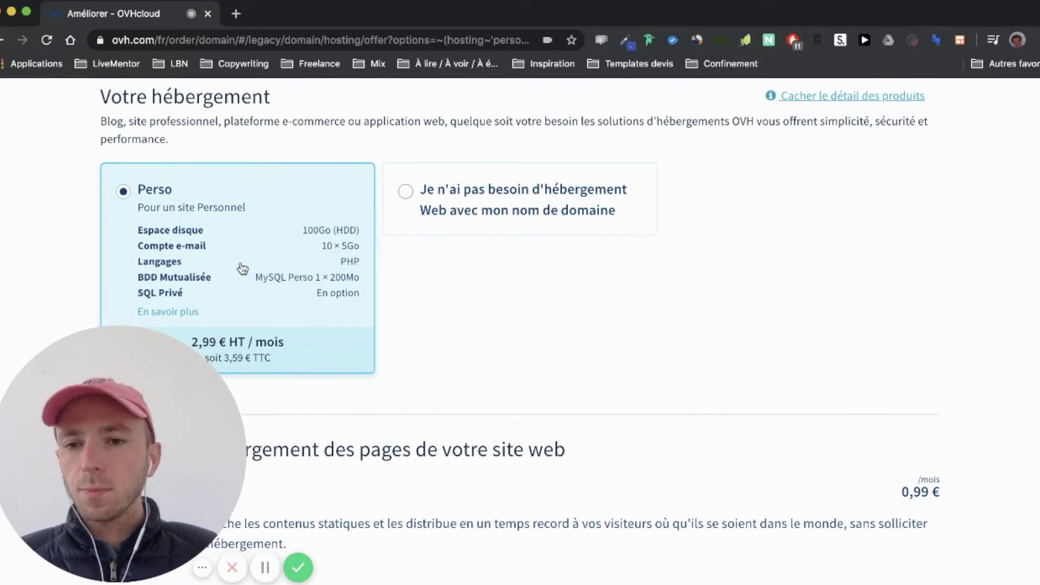
pyautogui.scroll(-2, 243, 270)
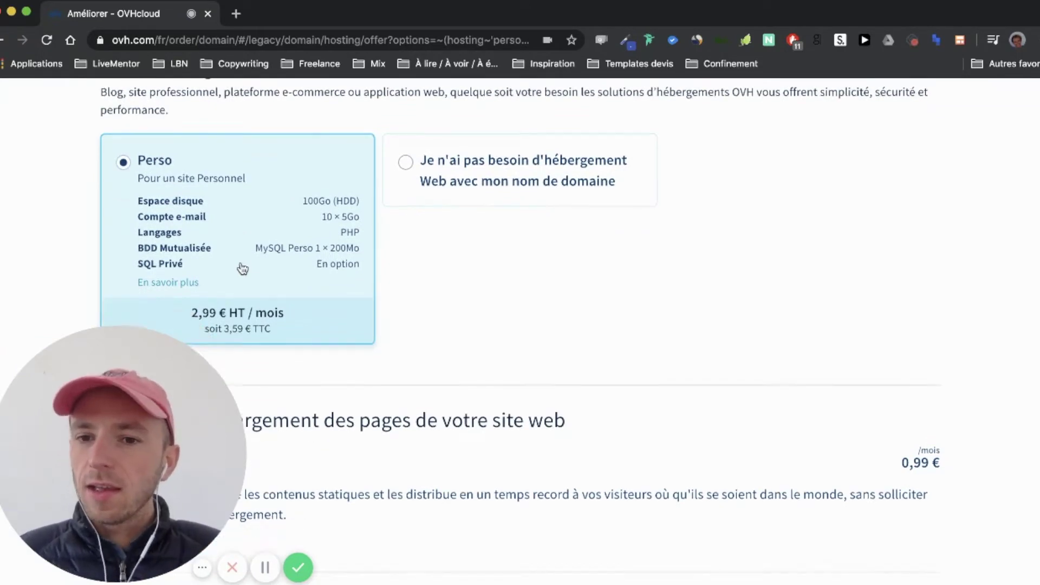
pyautogui.scroll(4, 243, 269)
pyautogui.scroll(2, 243, 269)
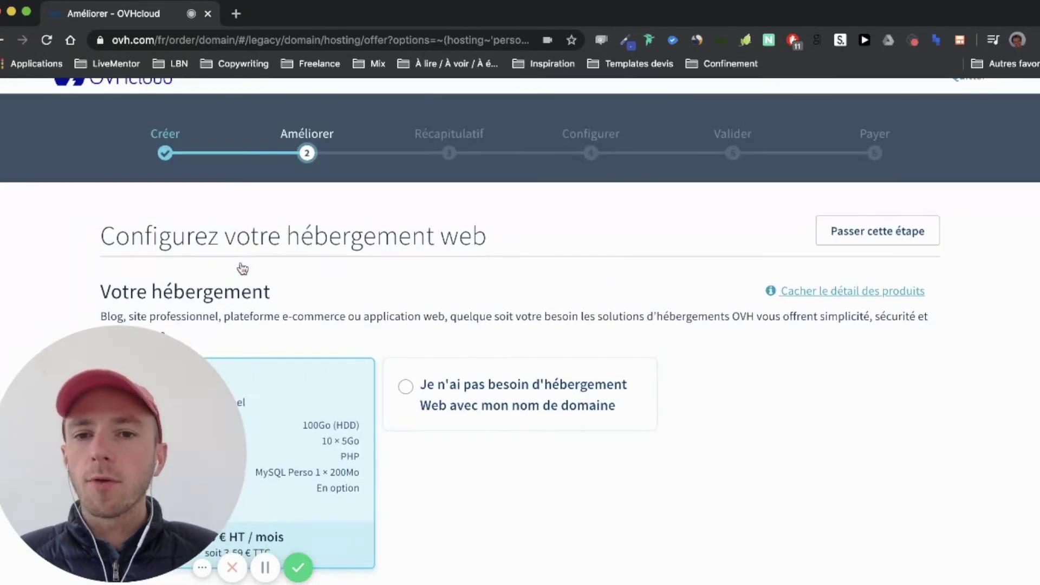
pyautogui.scroll(-3, 243, 269)
pyautogui.scroll(-2, 242, 270)
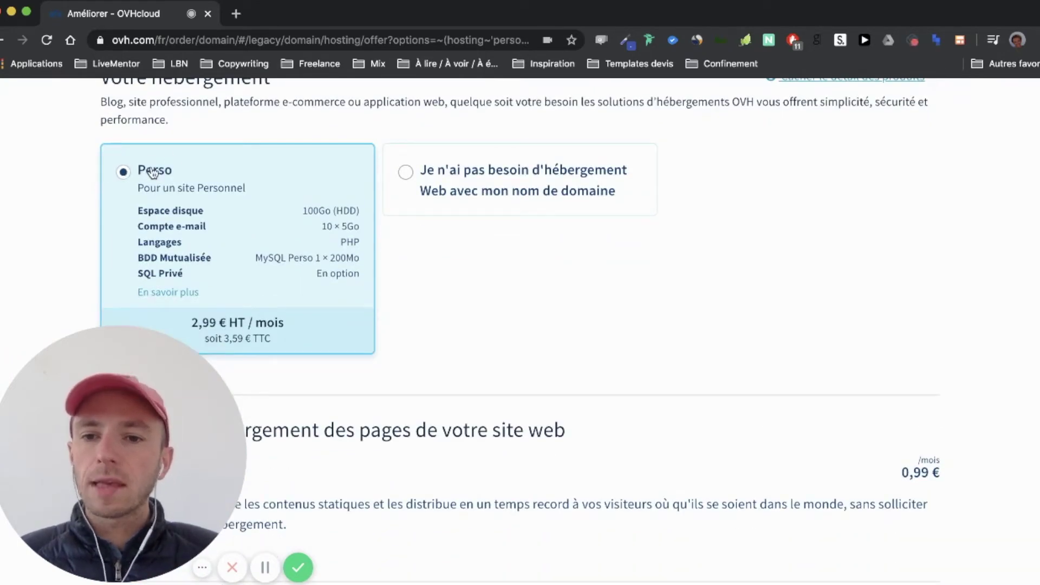
pyautogui.scroll(-4, 246, 314)
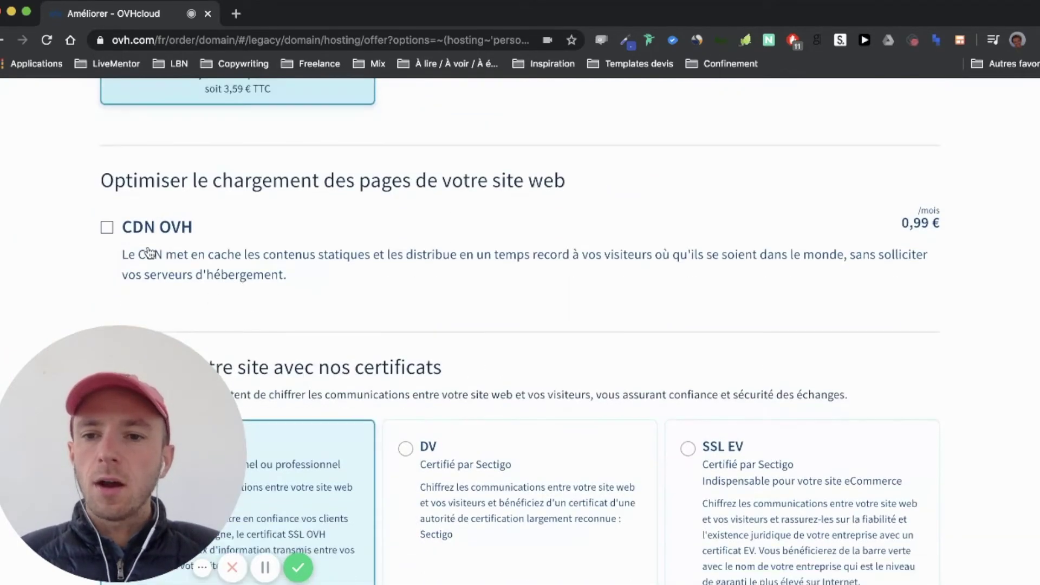
pyautogui.scroll(-4, 367, 246)
pyautogui.scroll(-3, 367, 245)
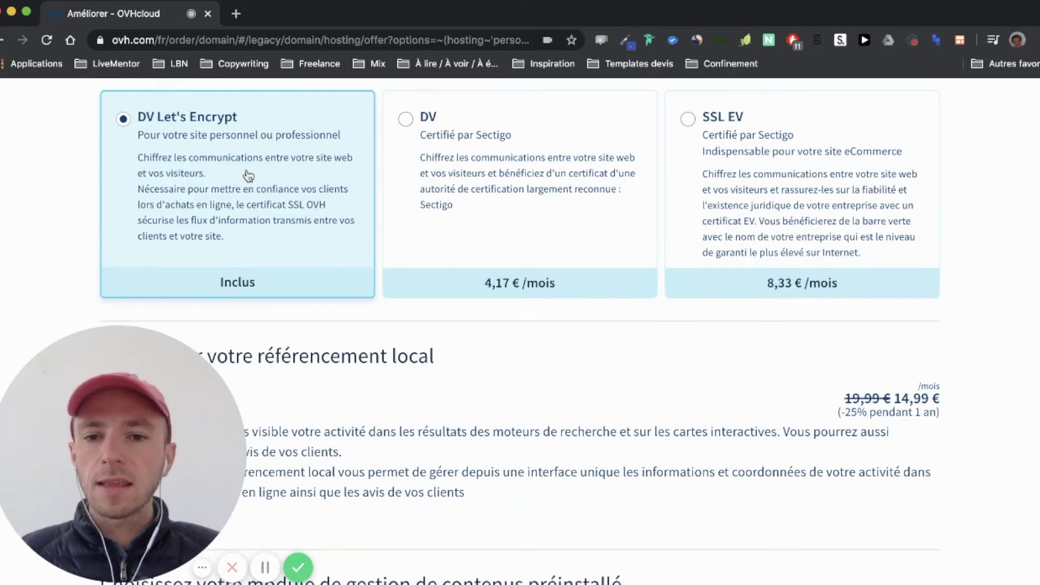
pyautogui.scroll(-4, 248, 175)
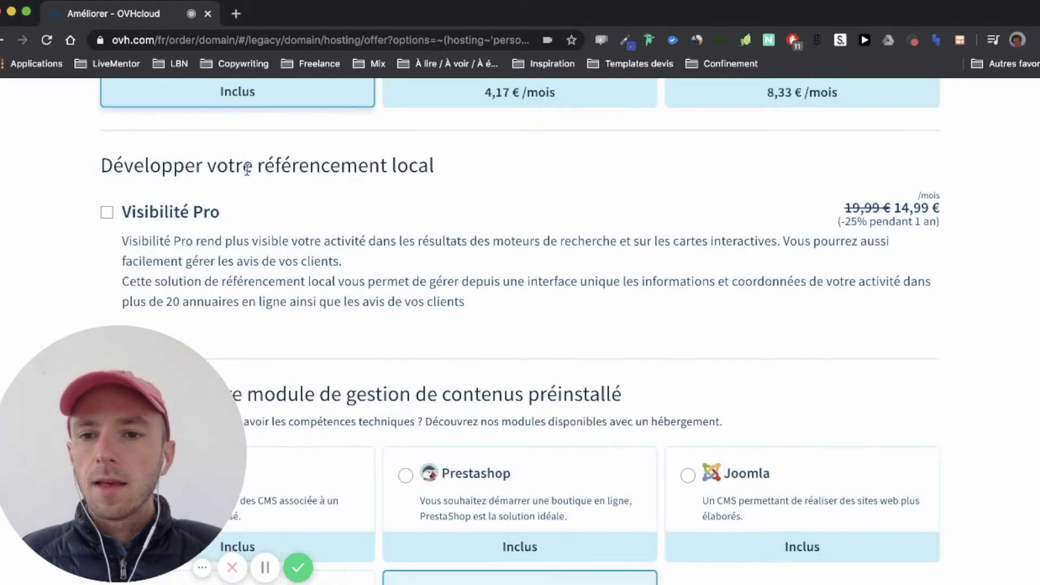
pyautogui.scroll(-2, 216, 271)
pyautogui.scroll(-2, 238, 219)
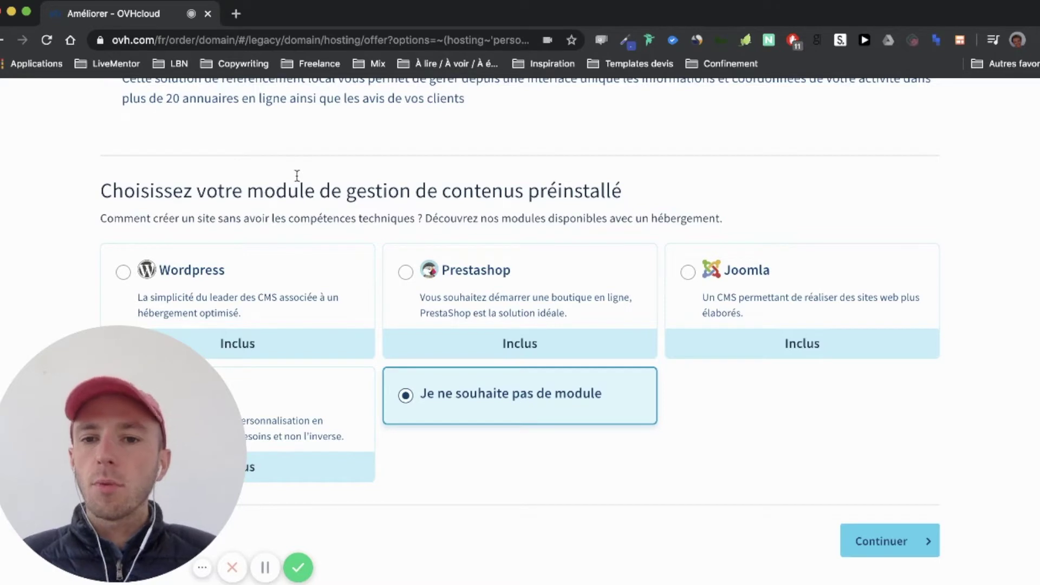
pyautogui.click(221, 267)
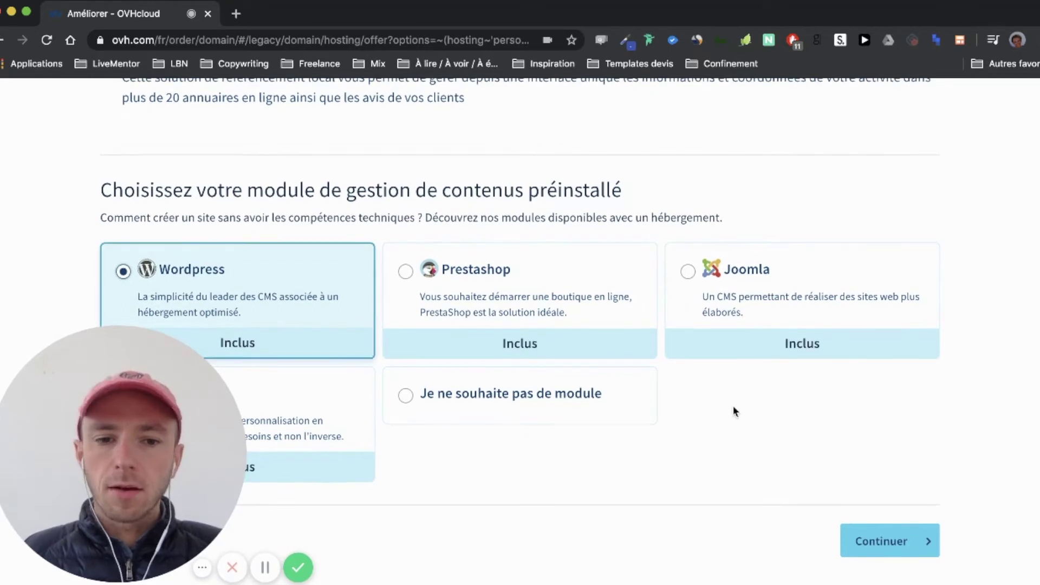
pyautogui.click(882, 544)
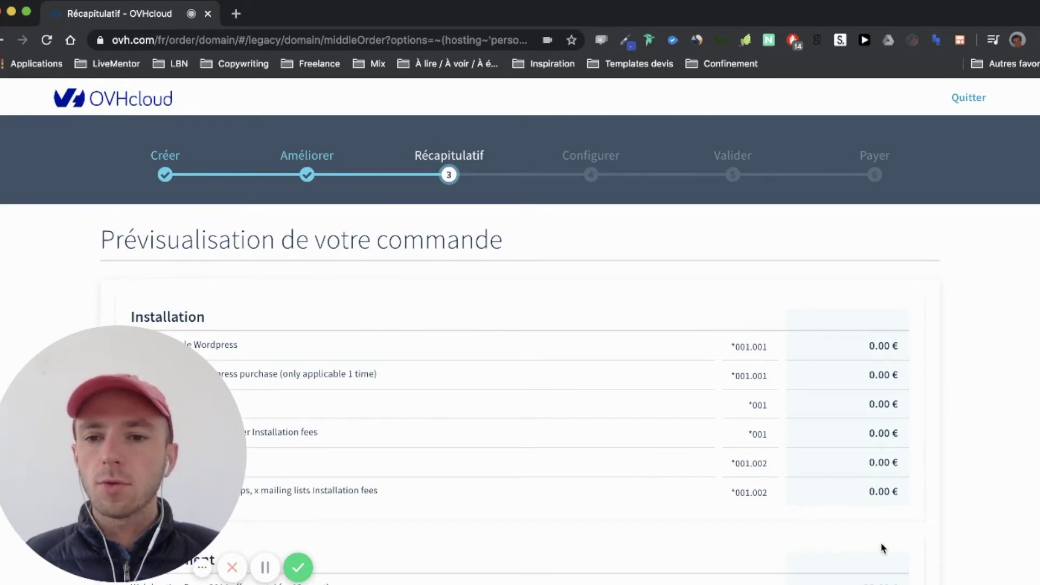
pyautogui.scroll(-5, 883, 549)
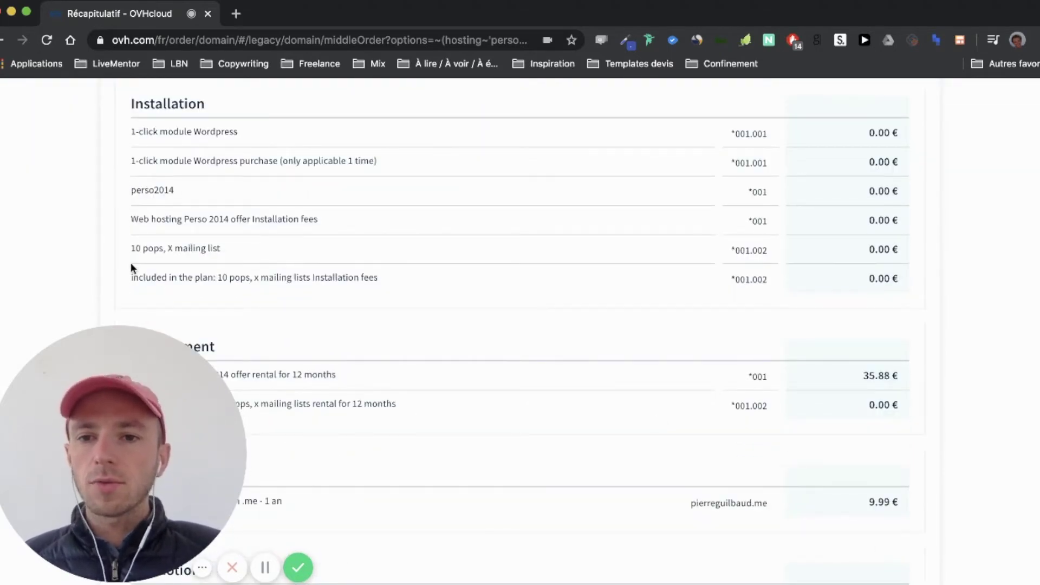
pyautogui.scroll(-1, 131, 262)
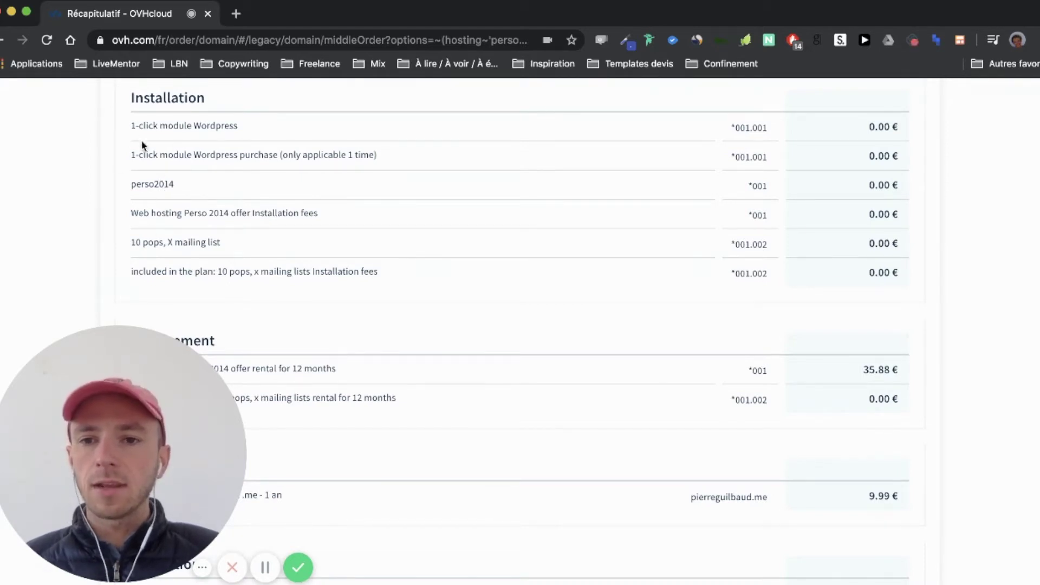
pyautogui.scroll(-2, 137, 290)
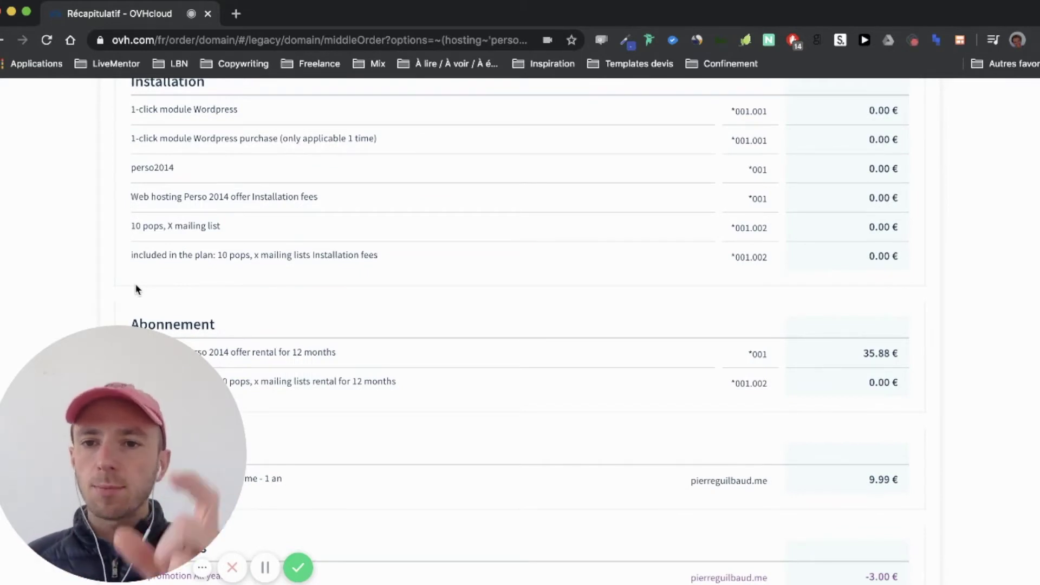
pyautogui.scroll(-2, 137, 290)
pyautogui.scroll(-7, 150, 276)
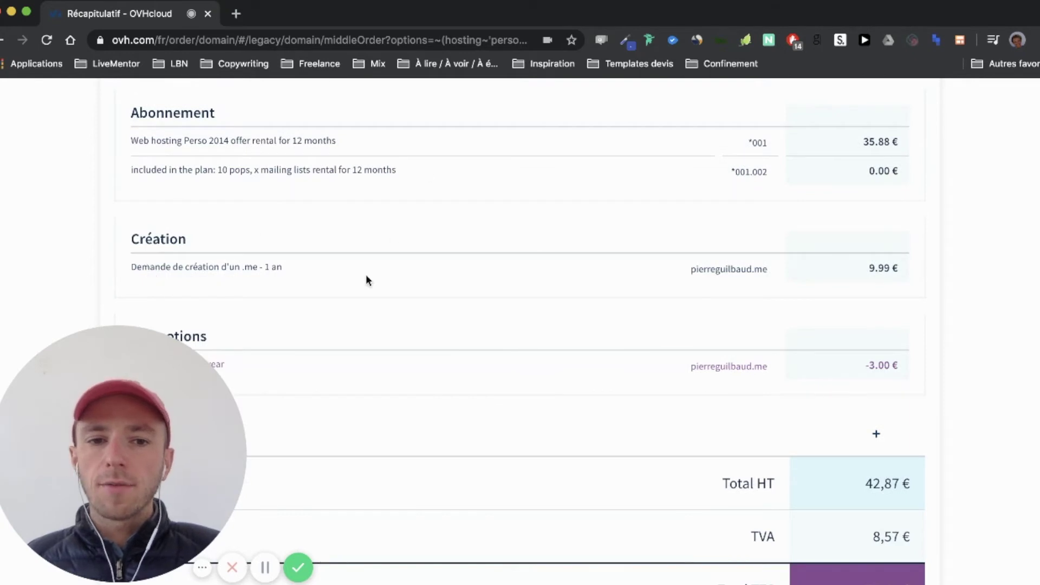
pyautogui.moveTo(687, 269); pyautogui.dragTo(779, 269)
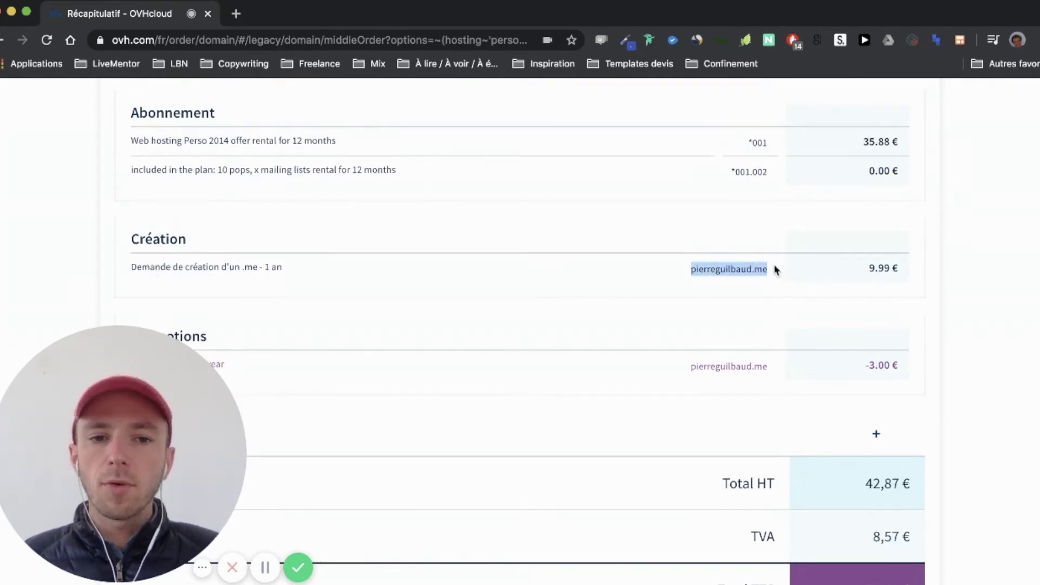
pyautogui.scroll(-2, 776, 269)
pyautogui.moveTo(853, 223); pyautogui.dragTo(908, 222)
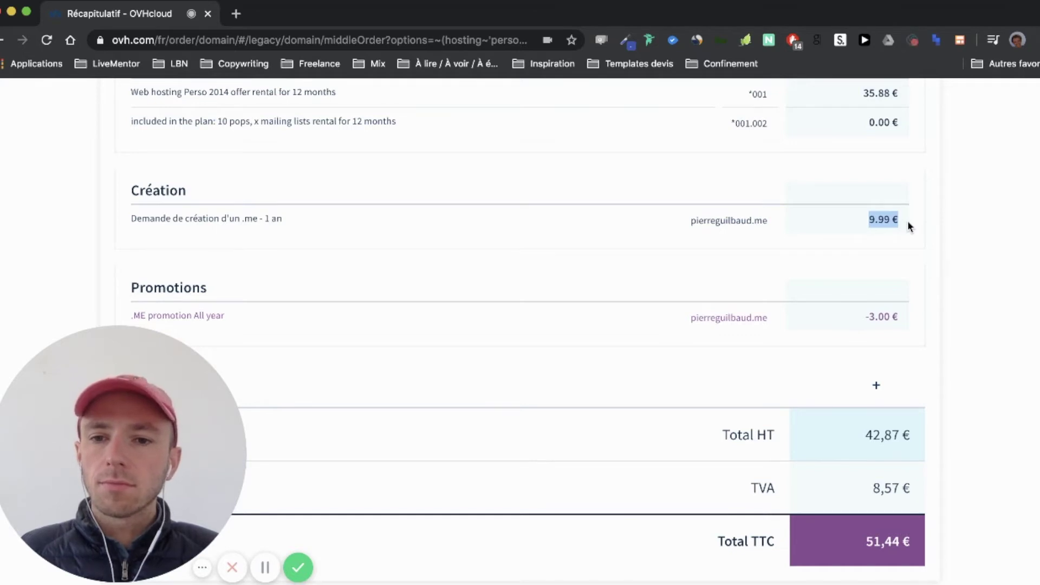
pyautogui.scroll(-2, 909, 223)
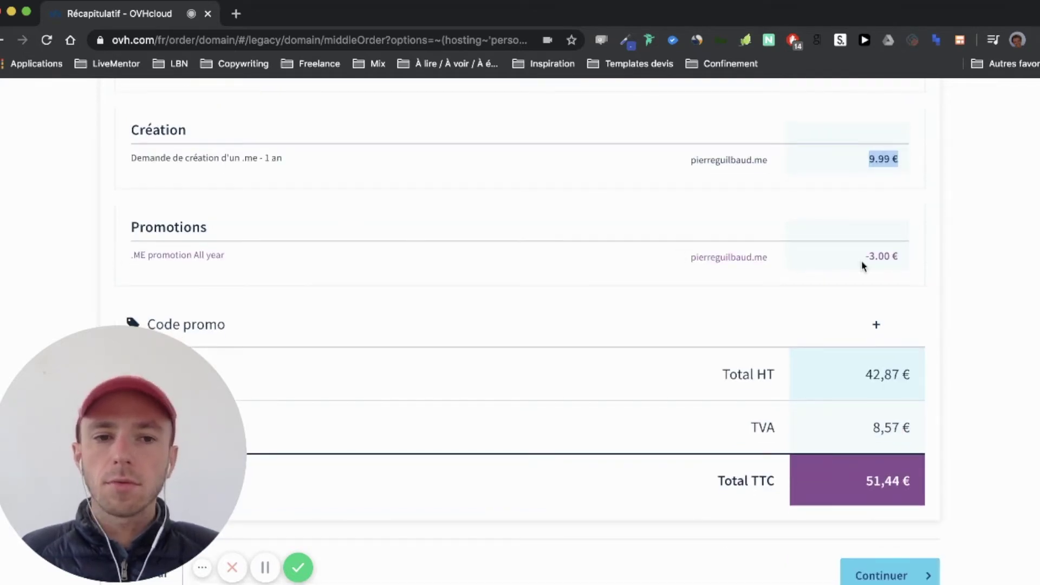
pyautogui.moveTo(865, 257); pyautogui.dragTo(875, 255)
pyautogui.scroll(2, 903, 255)
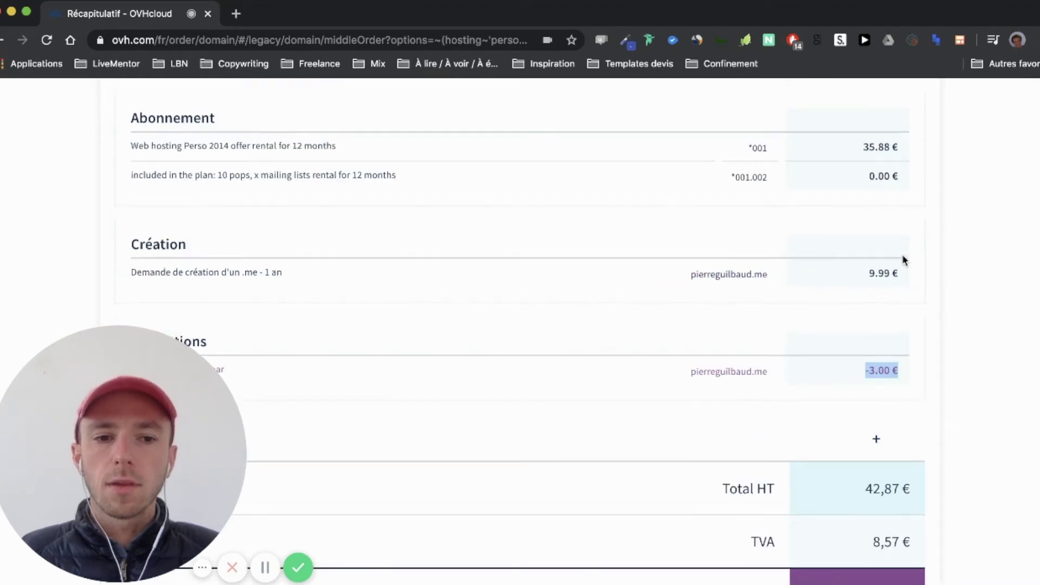
pyautogui.moveTo(862, 232); pyautogui.dragTo(924, 227)
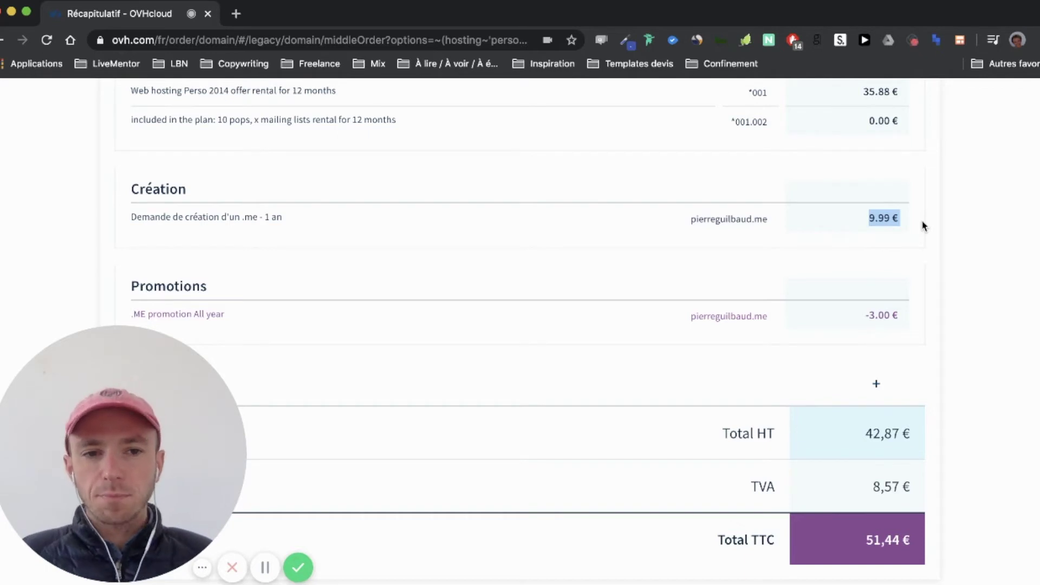
pyautogui.scroll(-2, 923, 226)
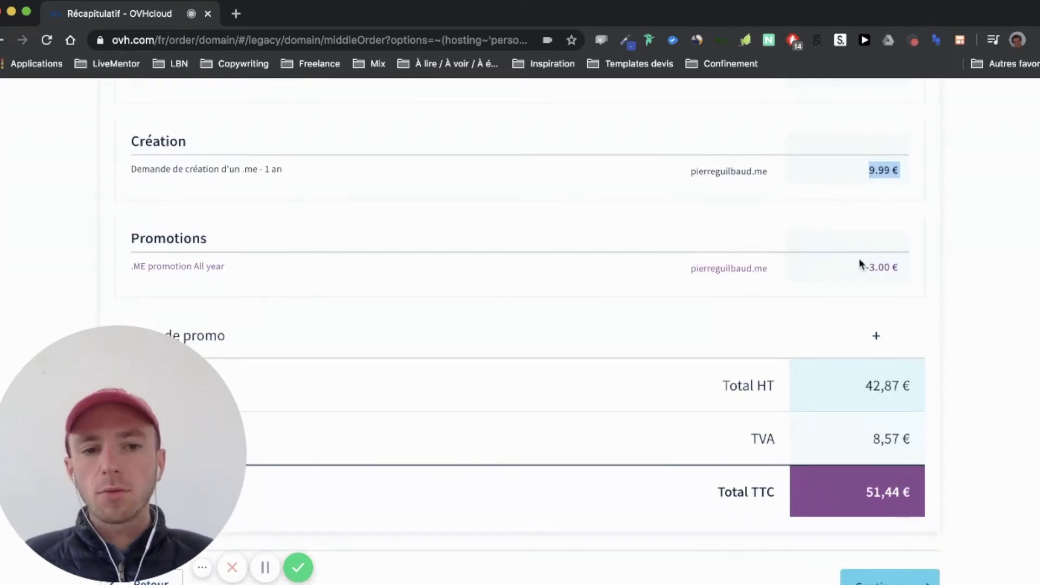
pyautogui.click(873, 209)
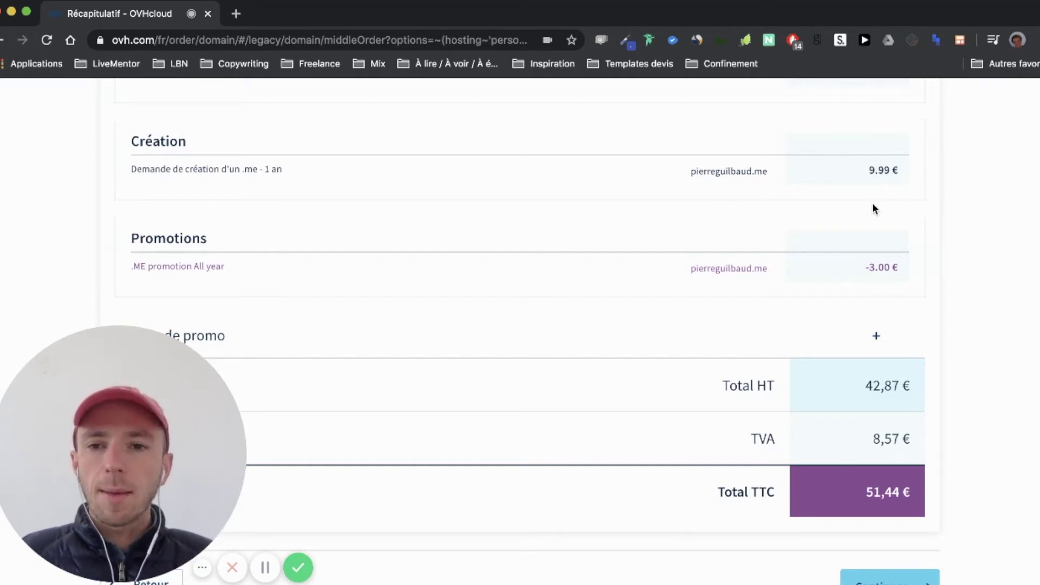
# Review the Récapitulatif totals, including the 9.99 € domain creation and WordPress installation lines, then continue
pyautogui.moveTo(865, 173); pyautogui.dragTo(907, 177)
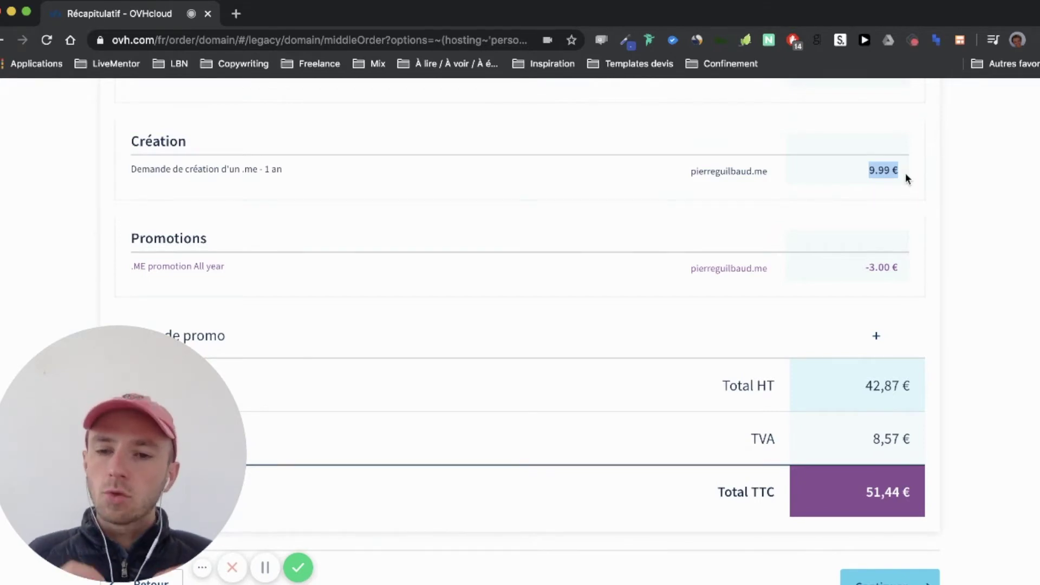
pyautogui.scroll(-2, 905, 174)
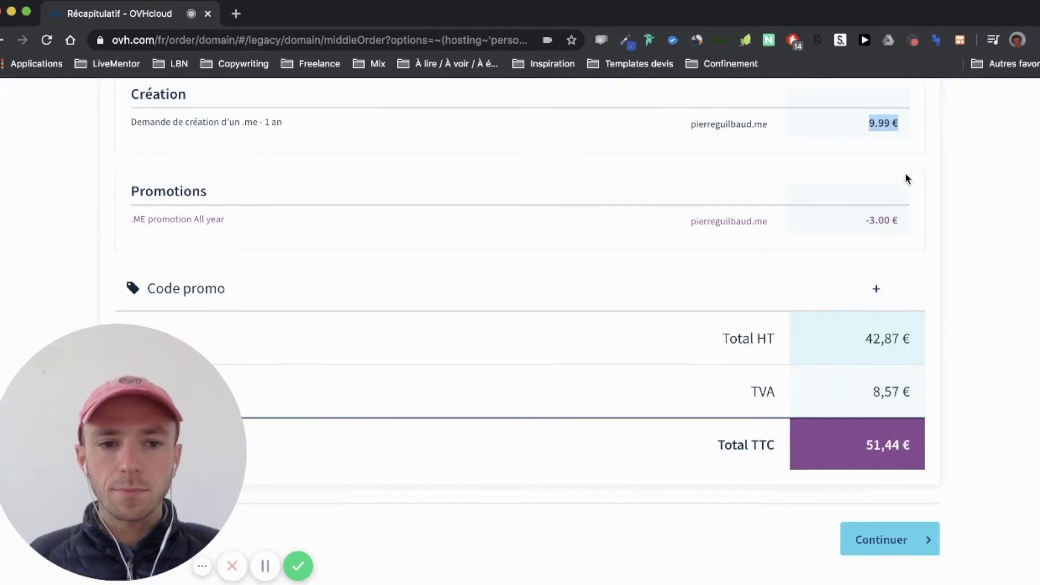
pyautogui.click(652, 200)
pyautogui.scroll(3, 652, 200)
pyautogui.moveTo(691, 212); pyautogui.dragTo(777, 215)
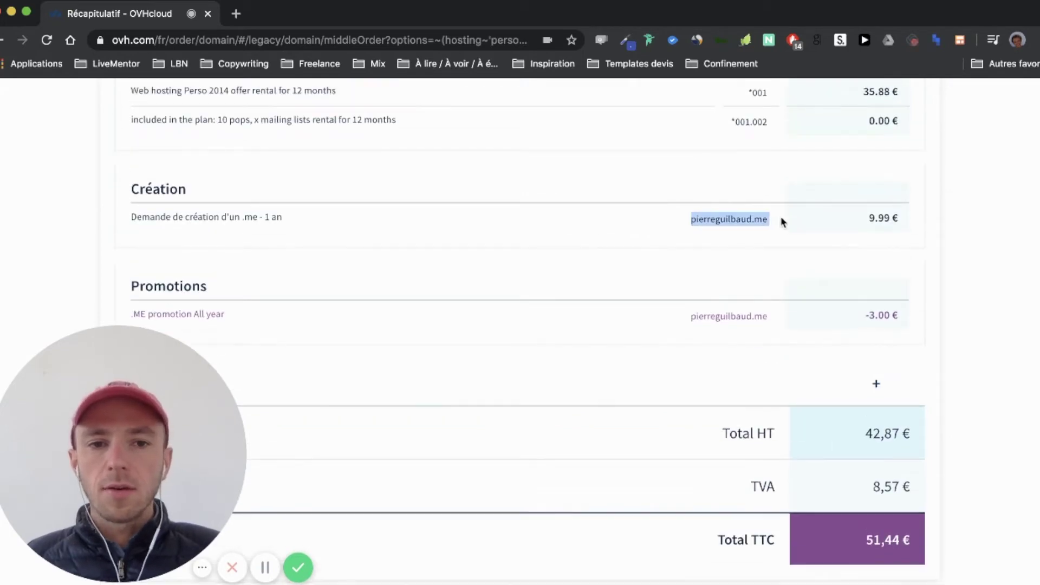
pyautogui.scroll(10, 781, 216)
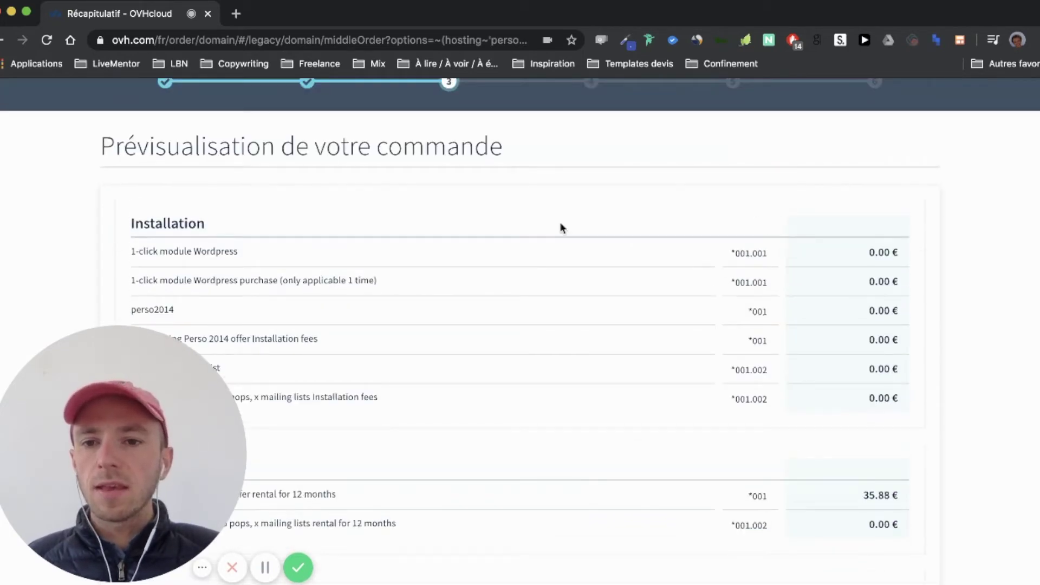
pyautogui.scroll(-2, 560, 226)
pyautogui.moveTo(125, 168); pyautogui.dragTo(256, 169)
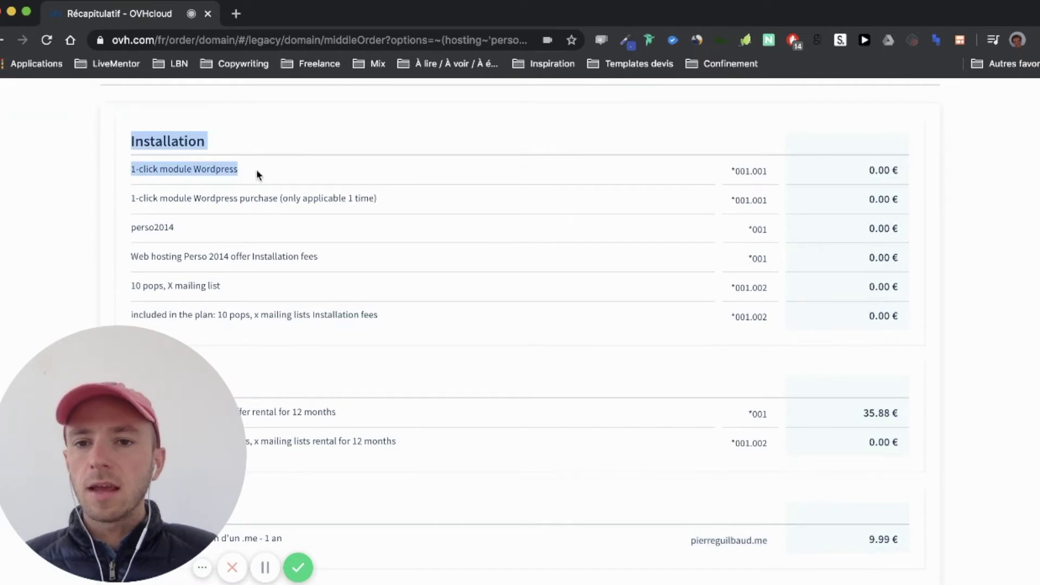
pyautogui.click(256, 170)
pyautogui.scroll(-10, 162, 238)
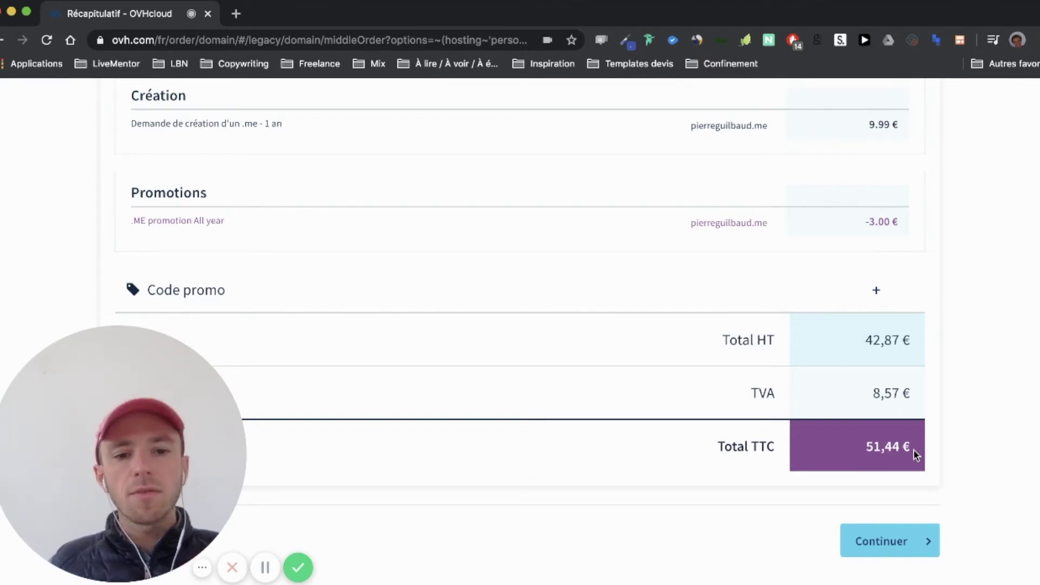
pyautogui.click(934, 554)
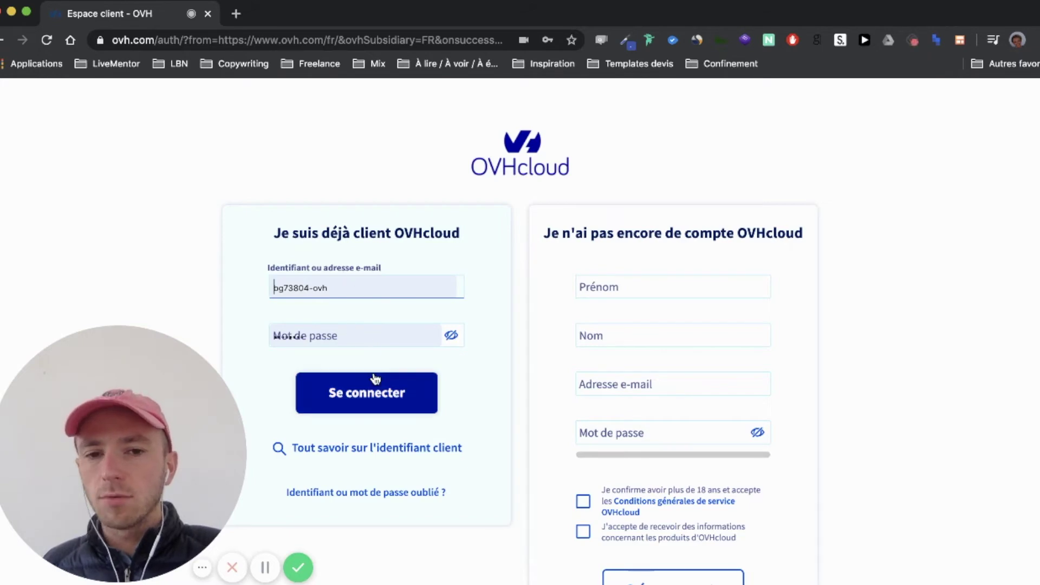
pyautogui.scroll(-1, 545, 363)
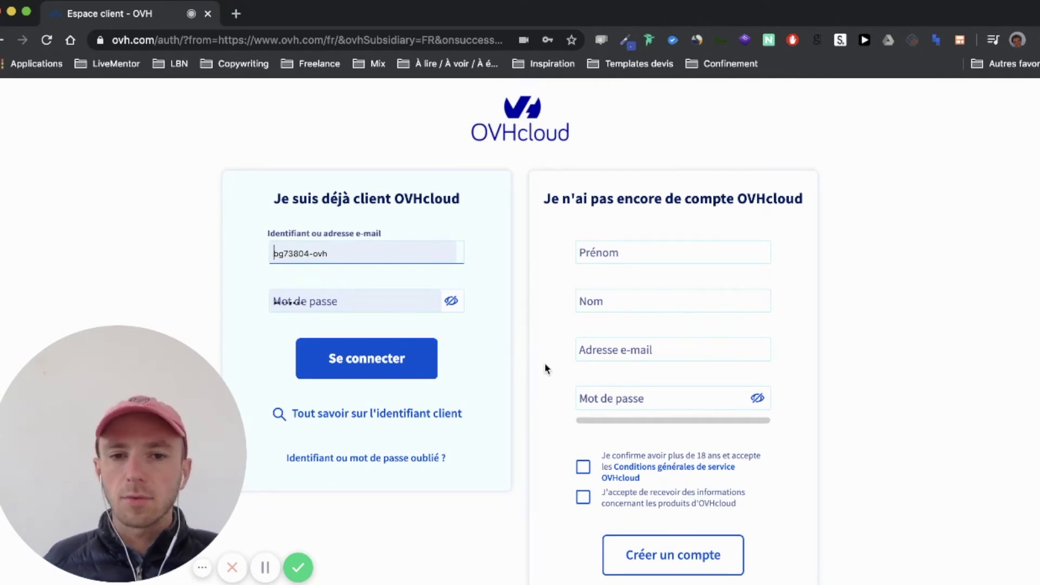
# Fill in the new account's first name, name and e-mail address in the signup form
pyautogui.click(684, 257)
pyautogui.press('Tab')
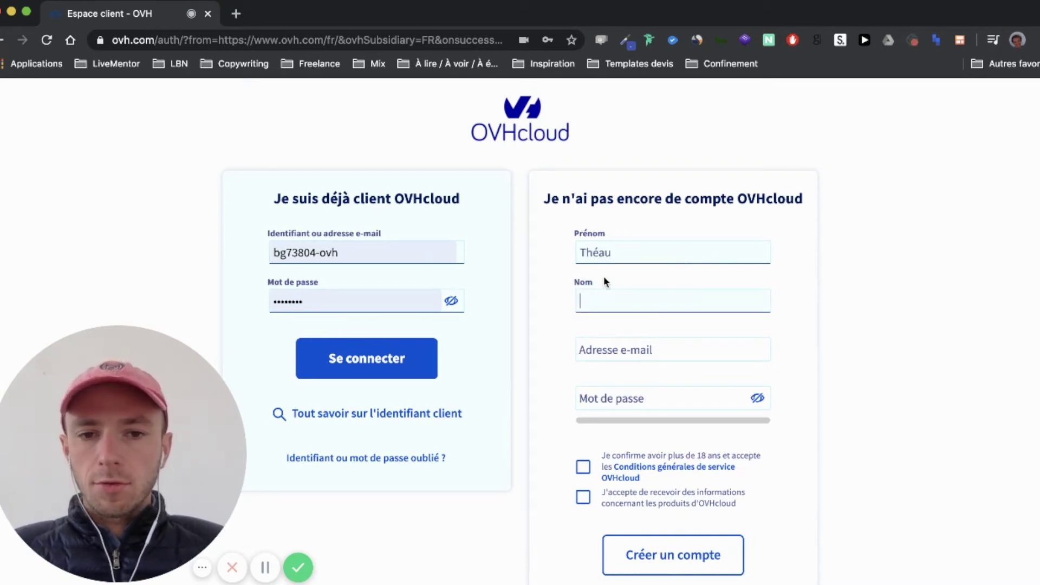
pyautogui.press('Tab')
pyautogui.press('BackSpace')
pyautogui.press('BackSpace')
pyautogui.press('BackSpace')
pyautogui.press('BackSpace')
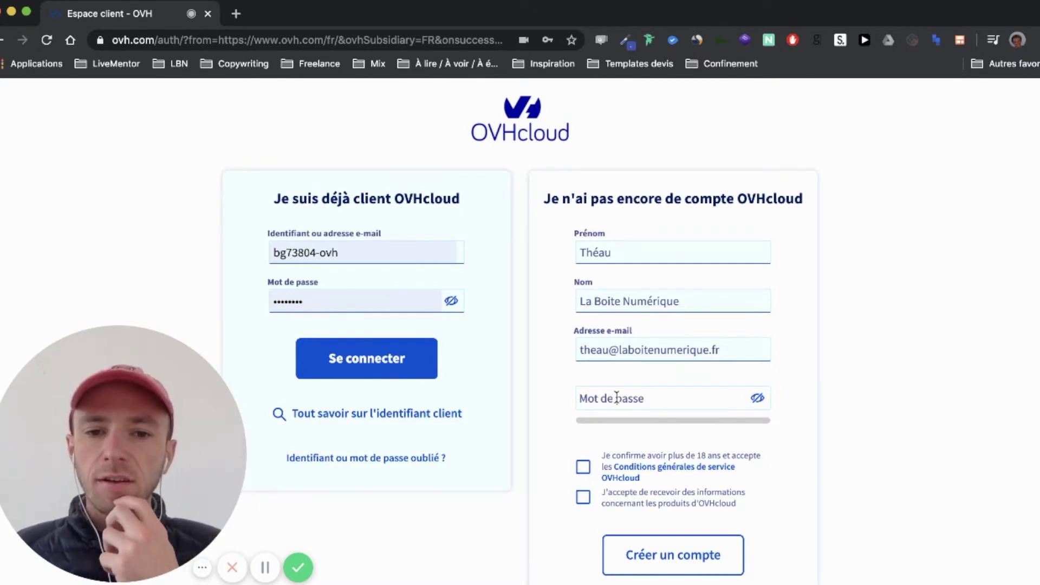
pyautogui.click(617, 399)
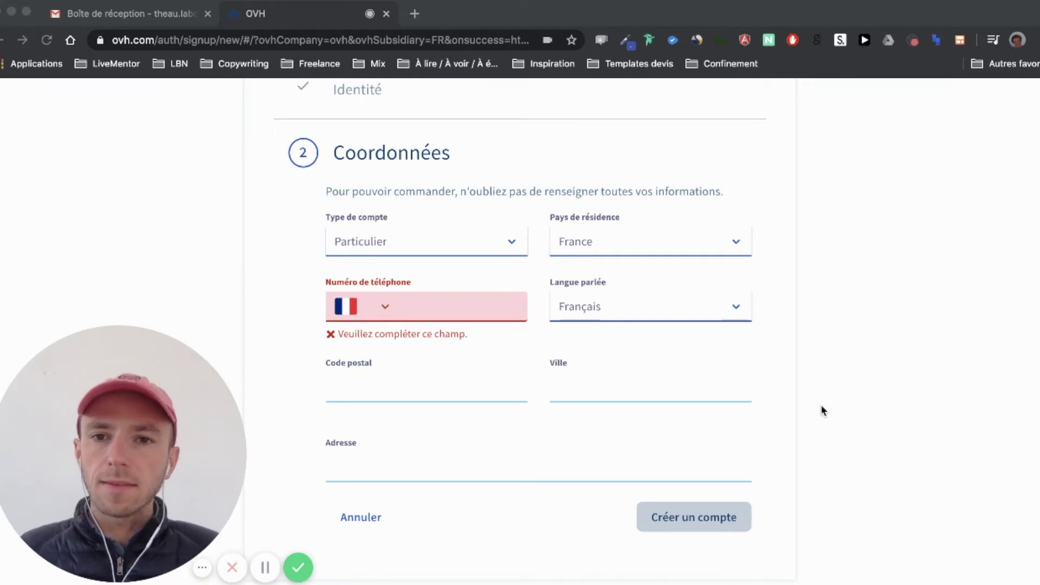
# Complete account creation and land on the Coordonnées step with Particulier, France and Français set
pyautogui.scroll(2, 821, 411)
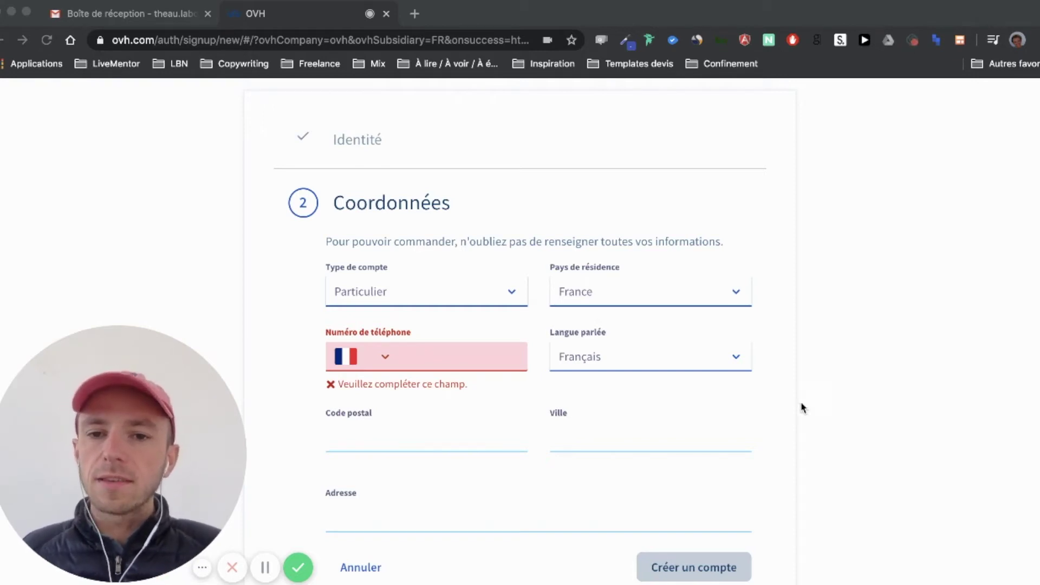
pyautogui.click(517, 288)
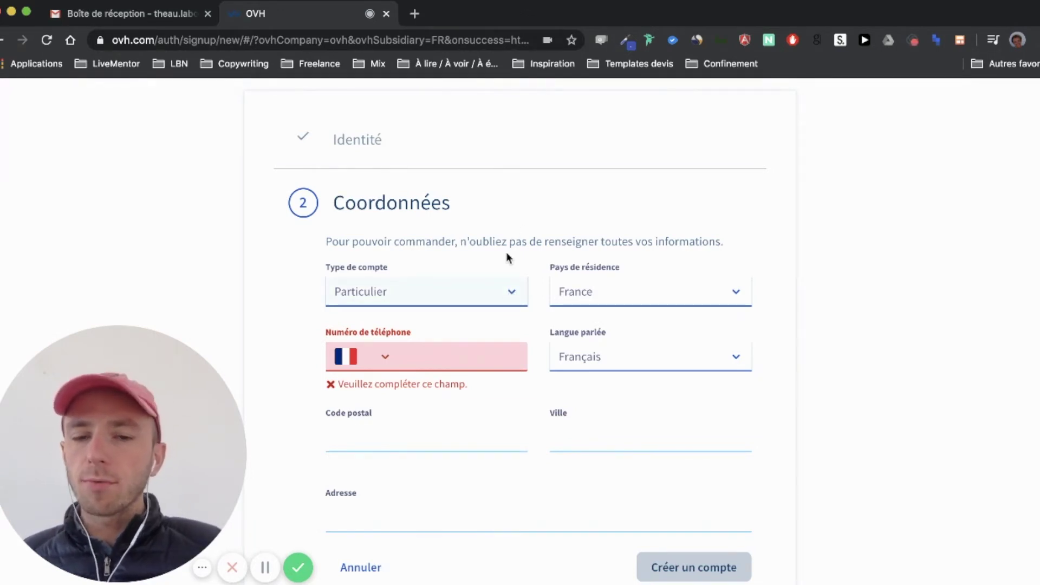
pyautogui.scroll(-2, 508, 256)
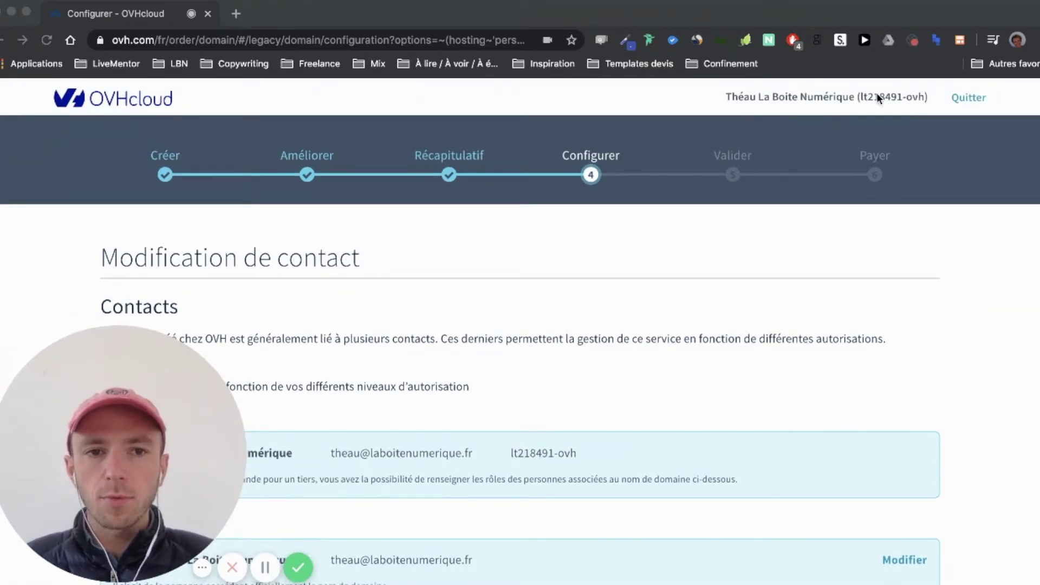
# Check the domain's owner, administrator, technical contacts and DNS servers, then continue to Valider
pyautogui.scroll(-10, 627, 274)
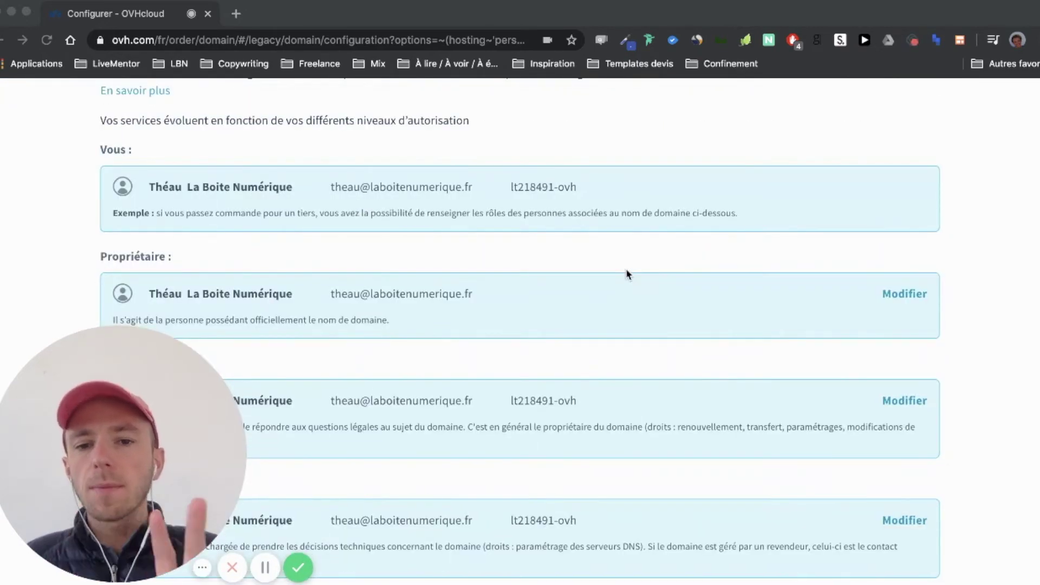
pyautogui.scroll(-10, 628, 263)
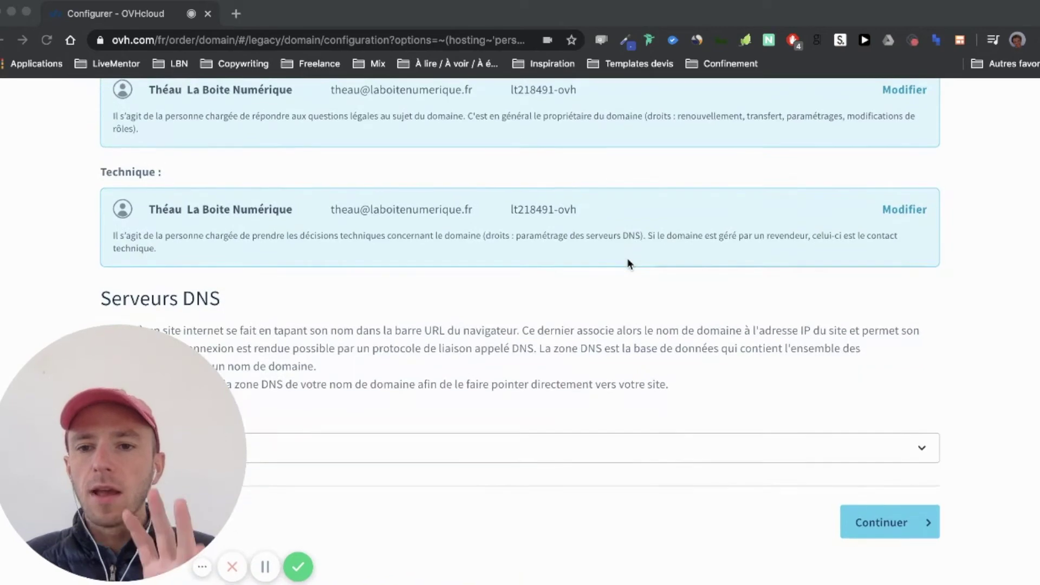
pyautogui.scroll(11, 627, 258)
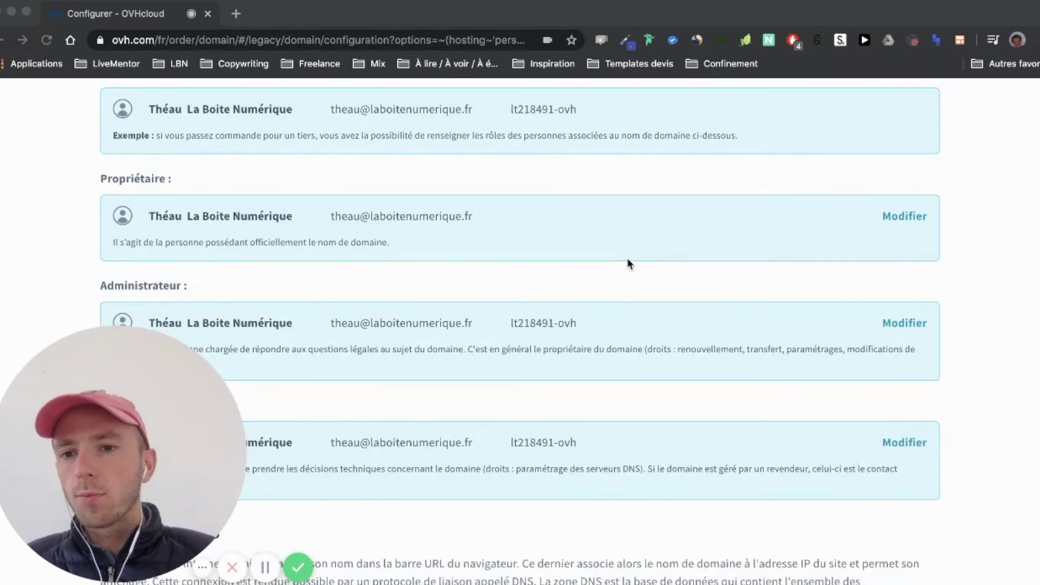
pyautogui.scroll(-3, 158, 239)
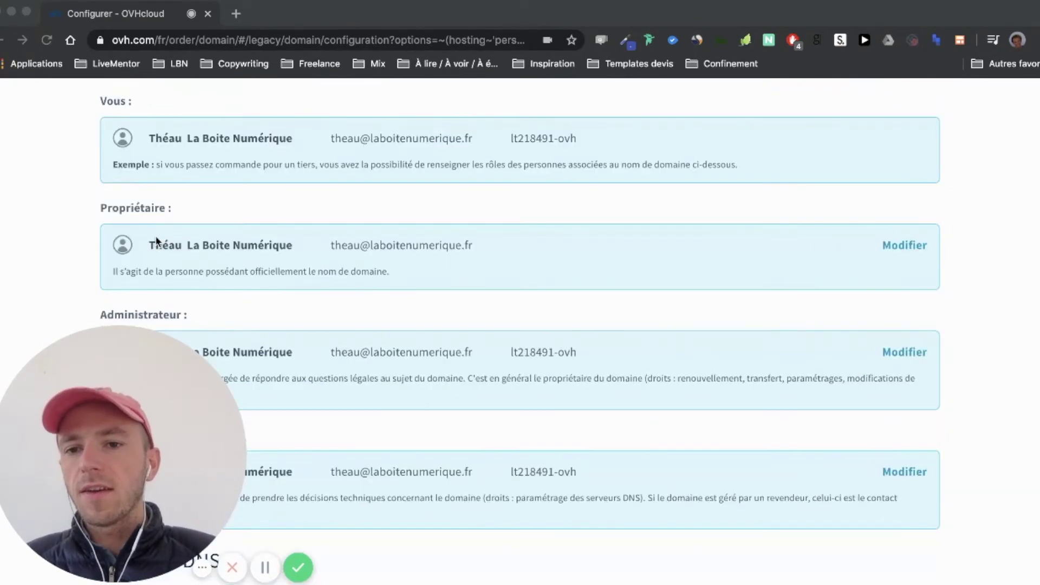
pyautogui.scroll(-4, 213, 194)
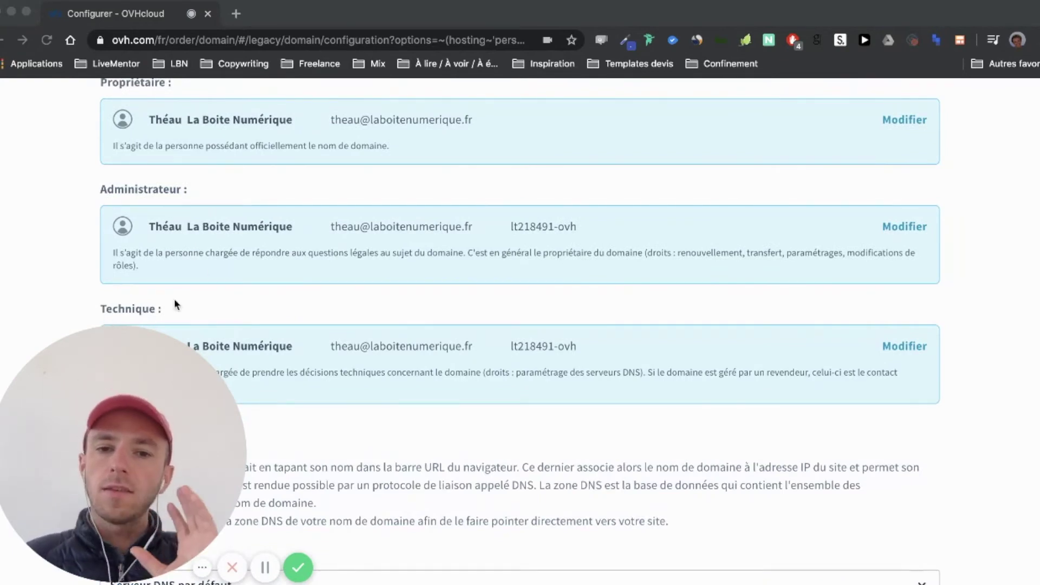
pyautogui.scroll(-3, 174, 305)
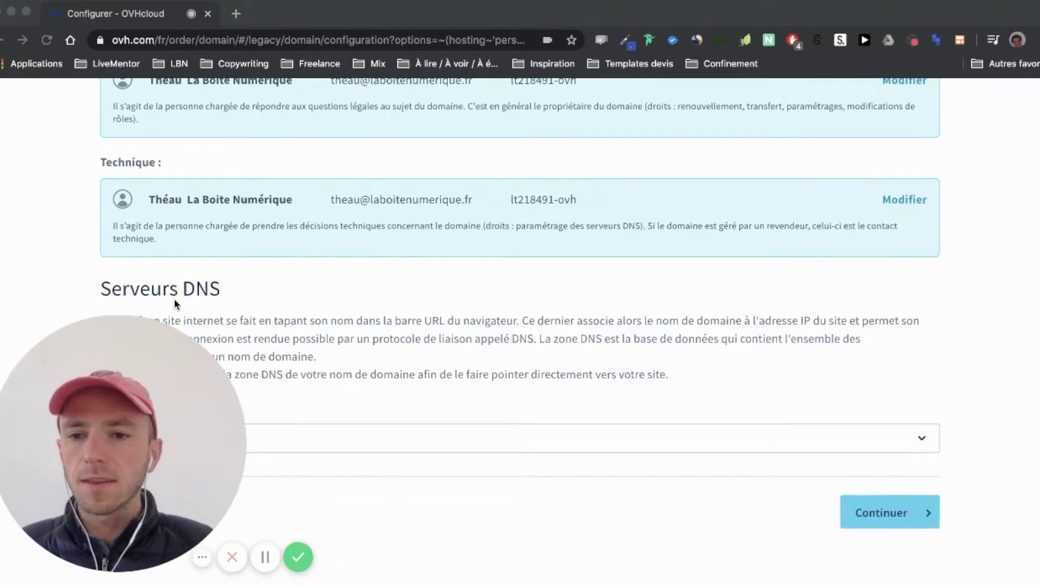
pyautogui.scroll(1, 386, 385)
pyautogui.scroll(2, 386, 386)
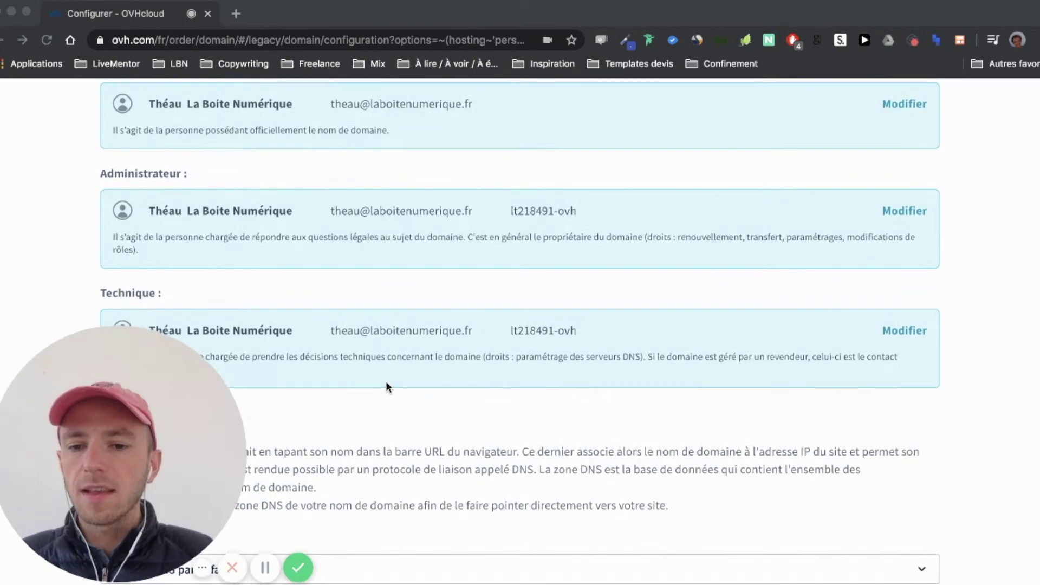
pyautogui.scroll(-3, 387, 386)
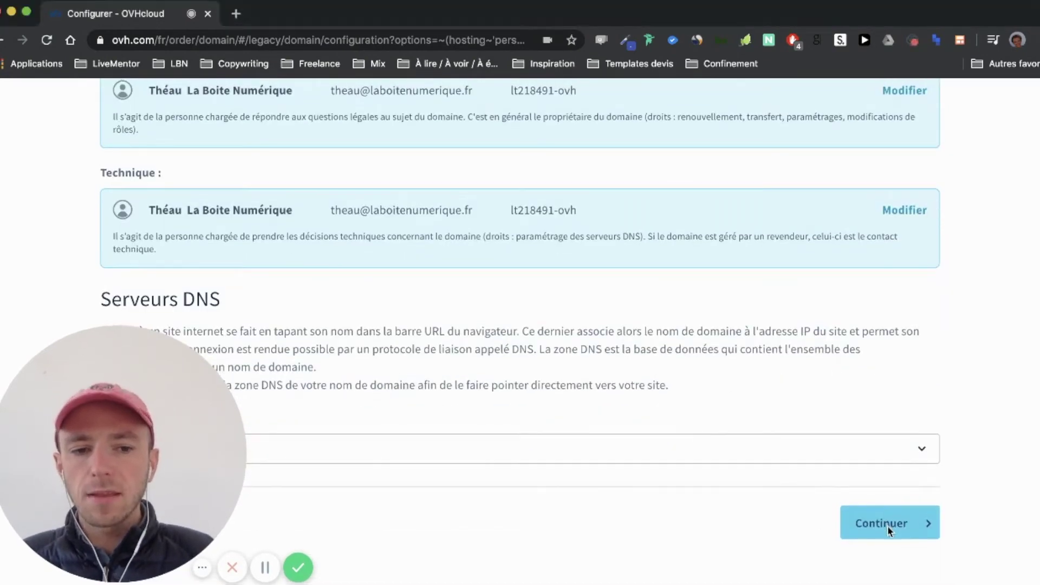
pyautogui.click(894, 526)
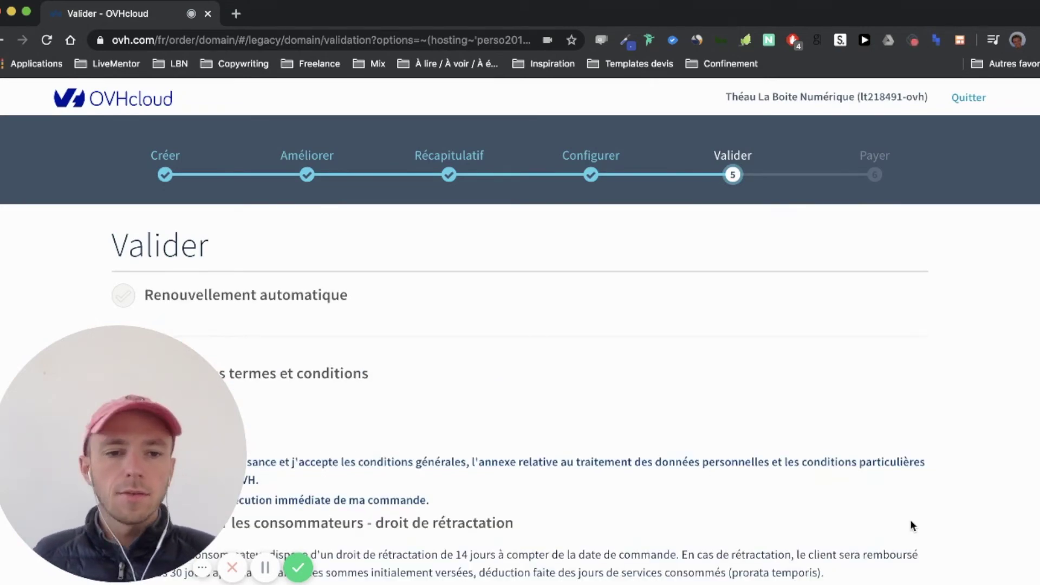
# Tick 'J'ai pris connaissance et j'accepte les conditions générales' on the Valider page
pyautogui.scroll(-3, 911, 488)
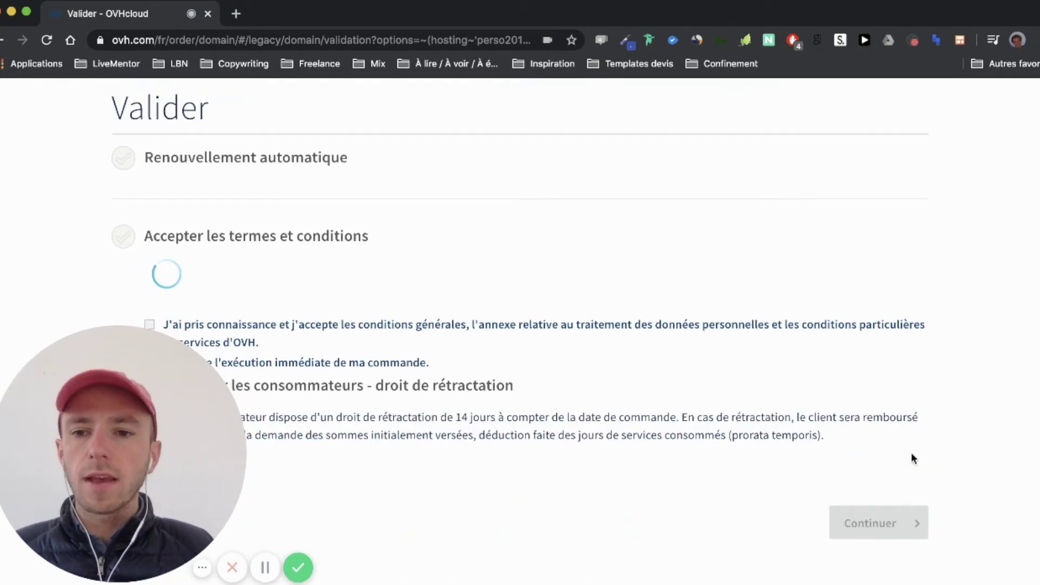
pyautogui.scroll(-3, 406, 455)
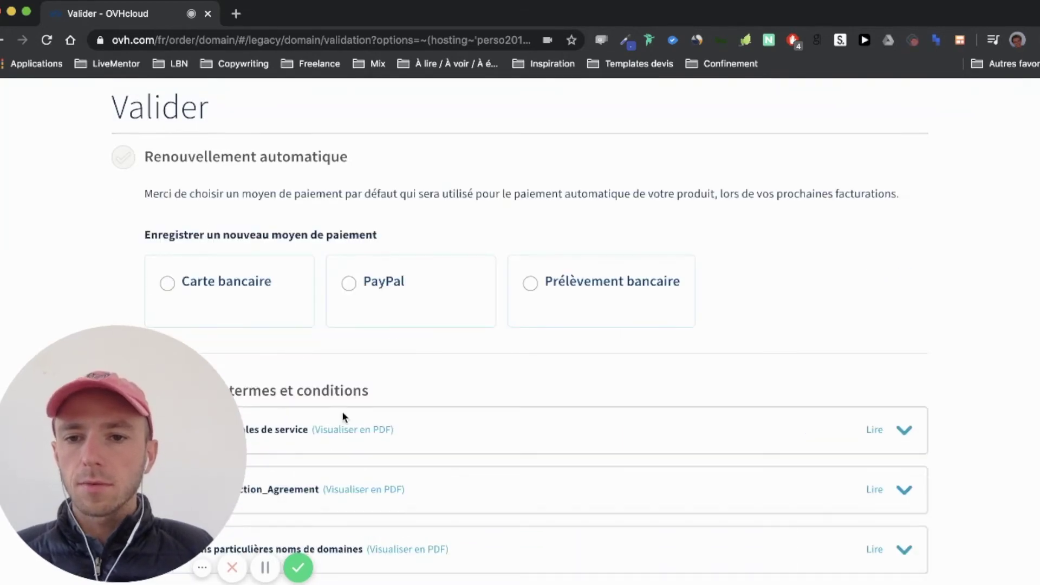
pyautogui.scroll(-3, 557, 216)
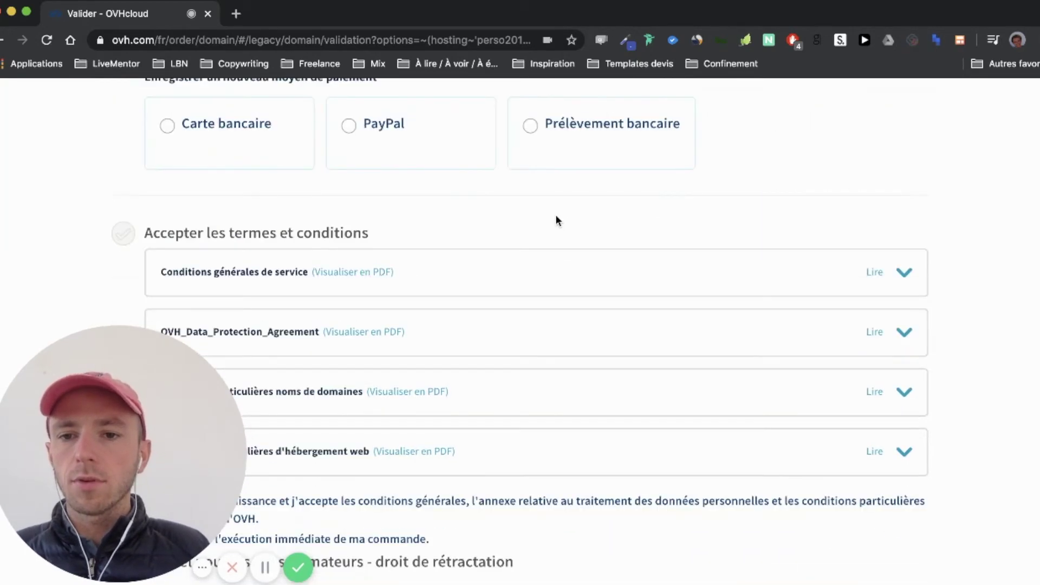
pyautogui.scroll(-2, 556, 220)
pyautogui.scroll(4, 556, 219)
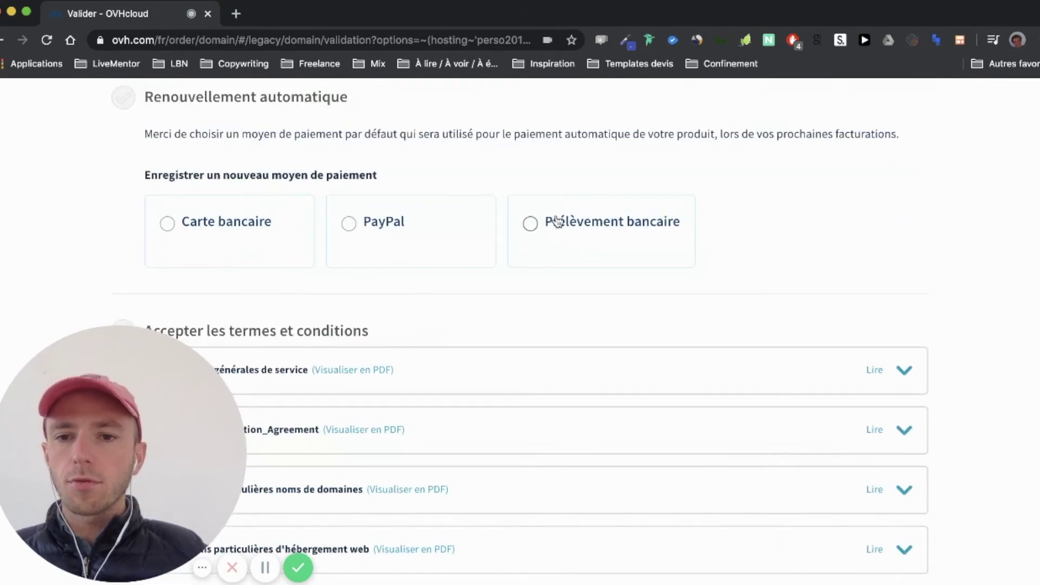
pyautogui.scroll(-5, 548, 302)
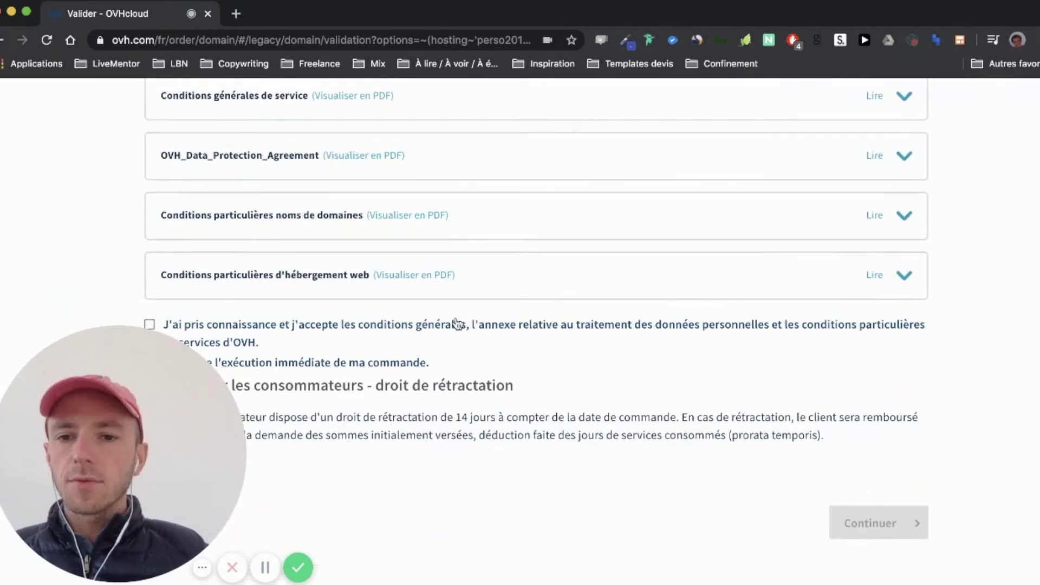
pyautogui.click(376, 329)
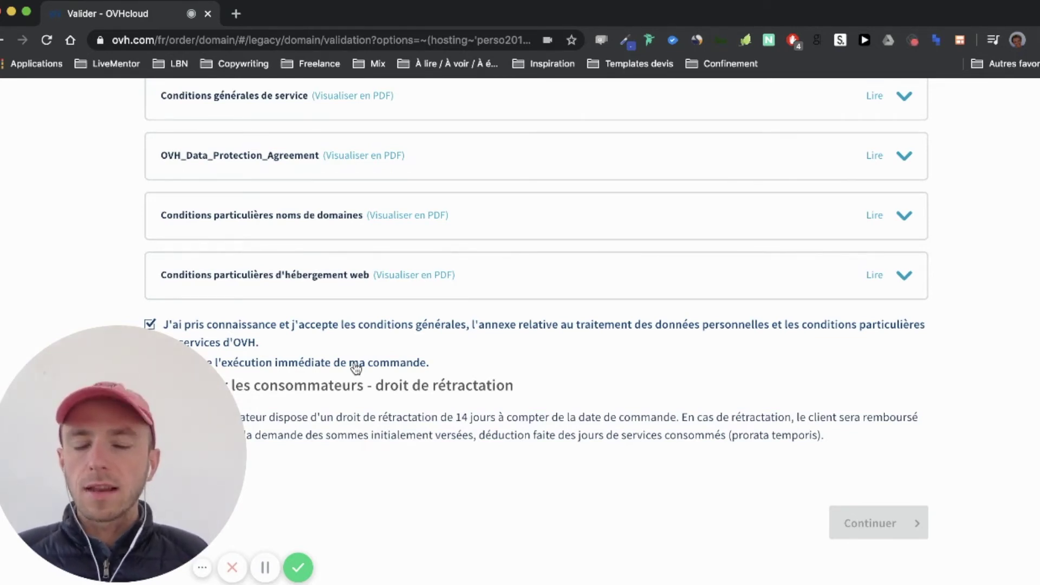
pyautogui.scroll(5, 356, 369)
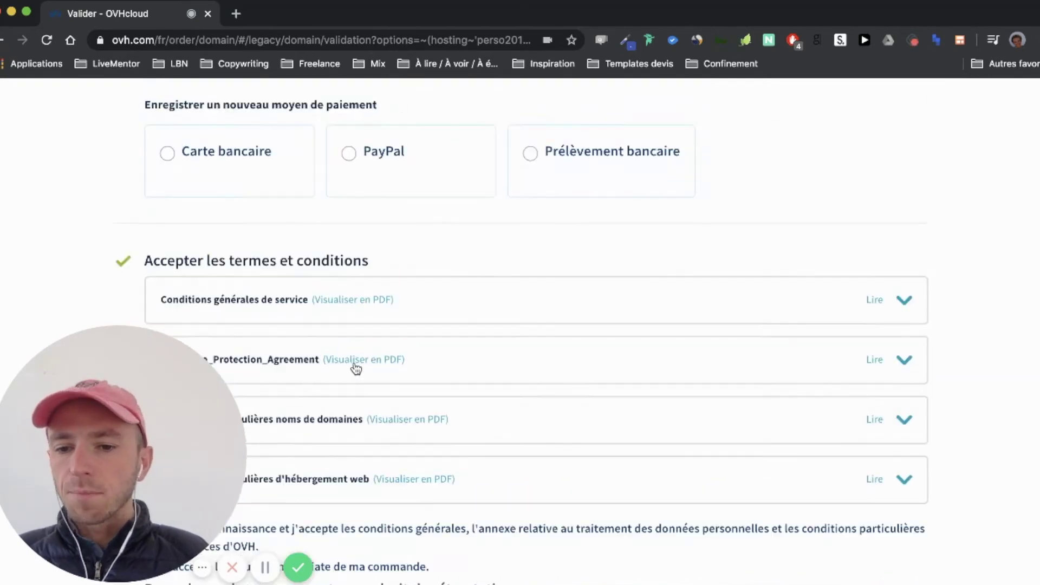
pyautogui.scroll(-5, 354, 363)
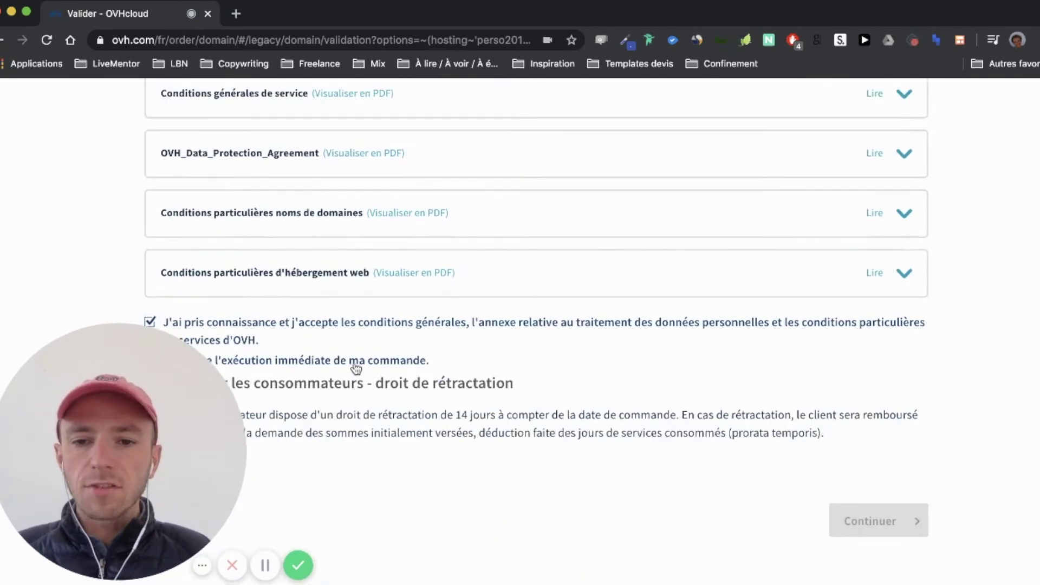
pyautogui.scroll(2, 452, 388)
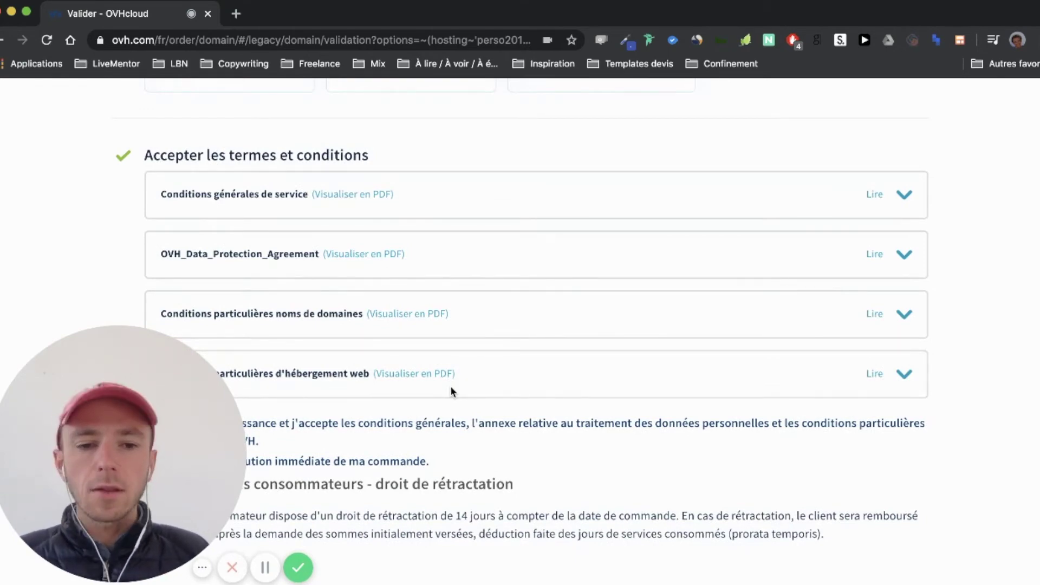
pyautogui.scroll(6, 451, 388)
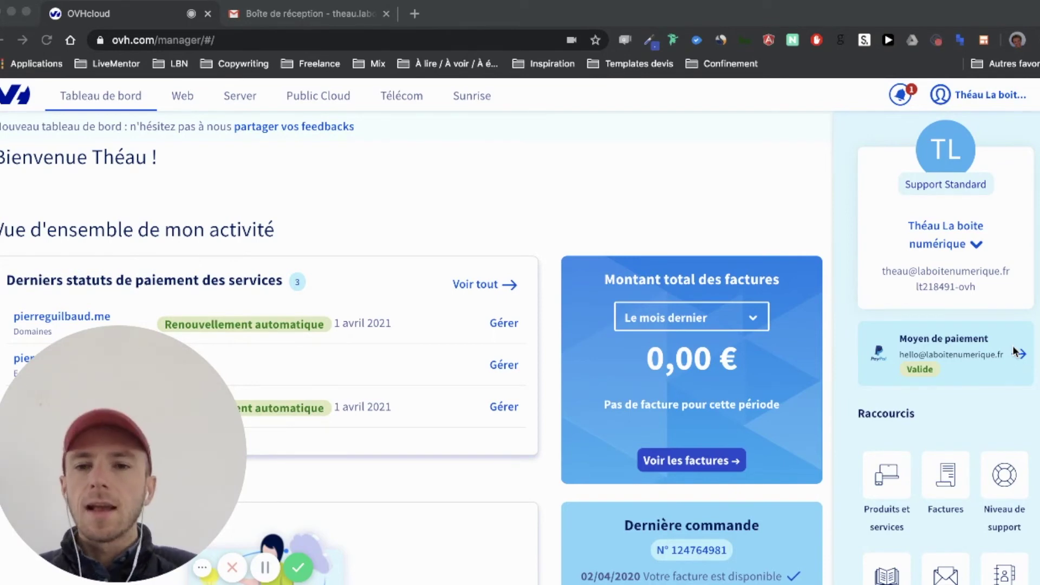
# In the Web section, expand Domaines and Hébergements to list the new .me hosting service
pyautogui.click(182, 96)
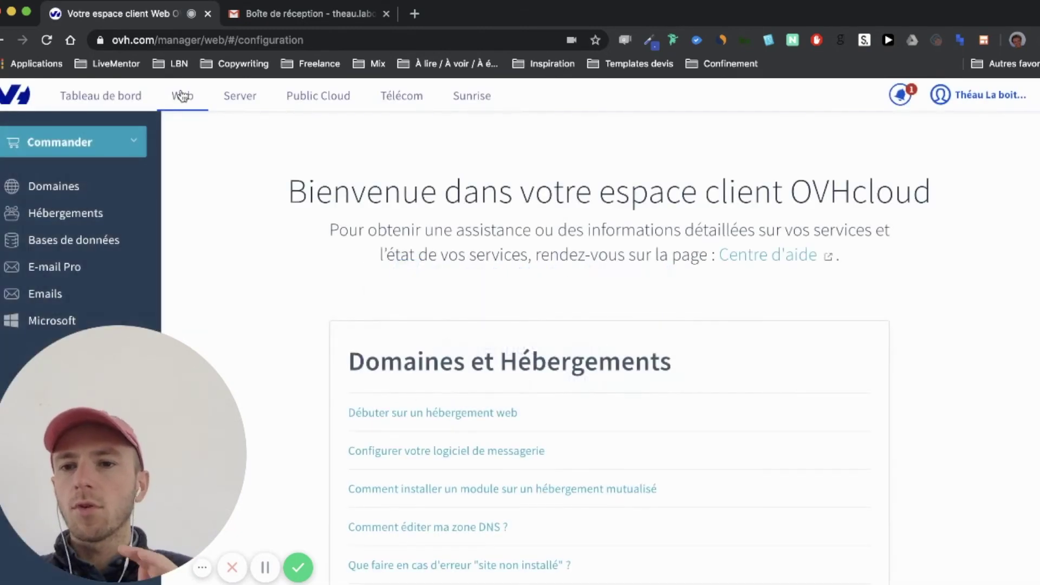
pyautogui.click(67, 189)
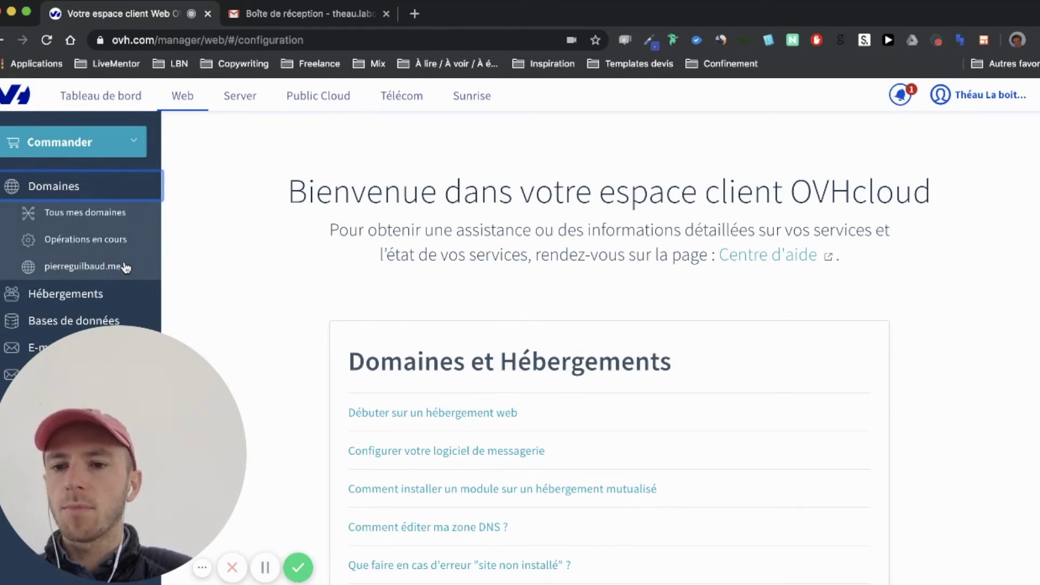
pyautogui.click(70, 195)
pyautogui.click(59, 220)
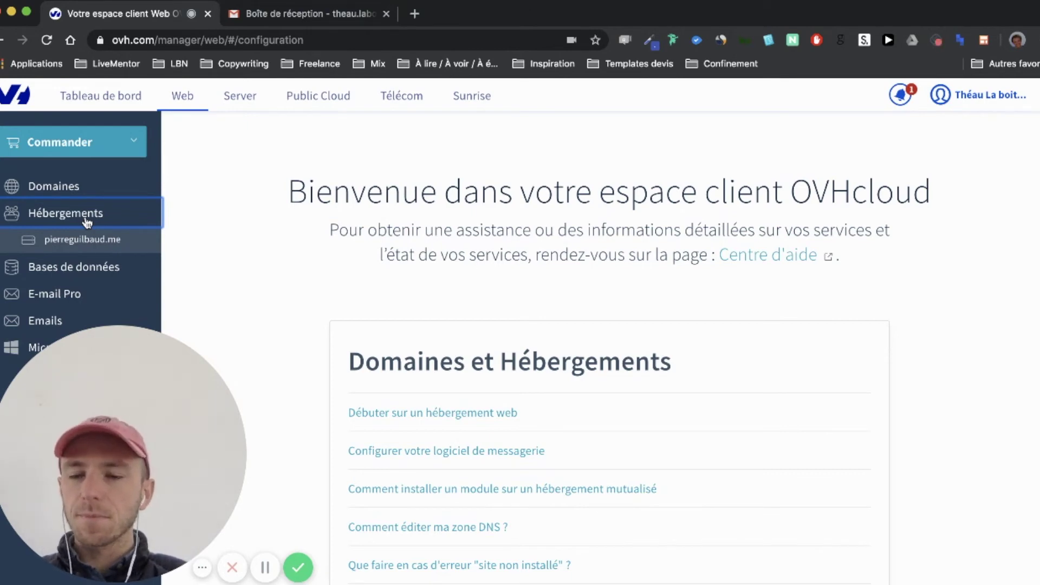
# Toggle the Domaines and Hébergements sidebar lists, then open the account's Moyens de paiement page
pyautogui.click(72, 195)
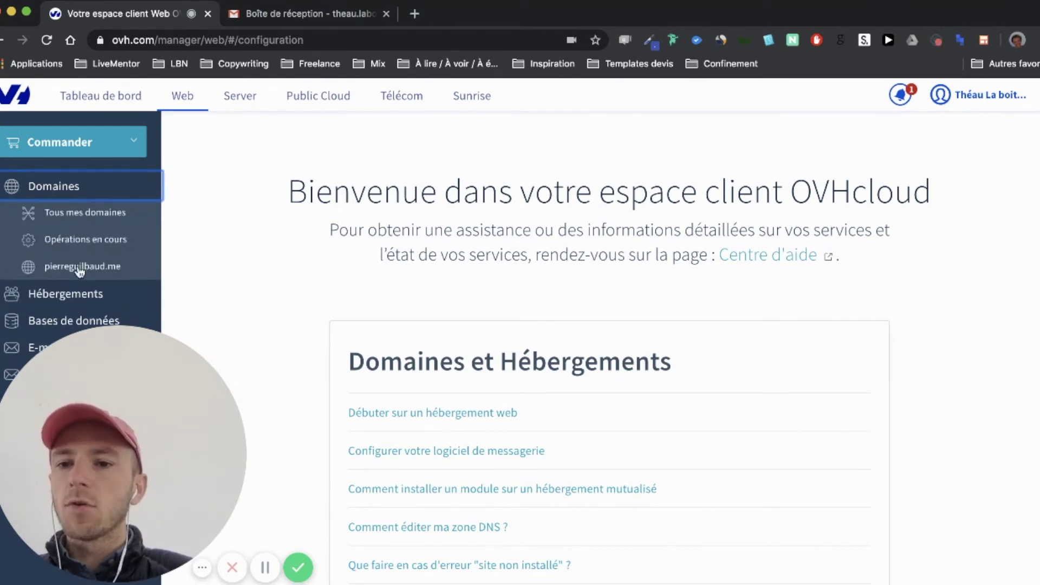
pyautogui.click(64, 296)
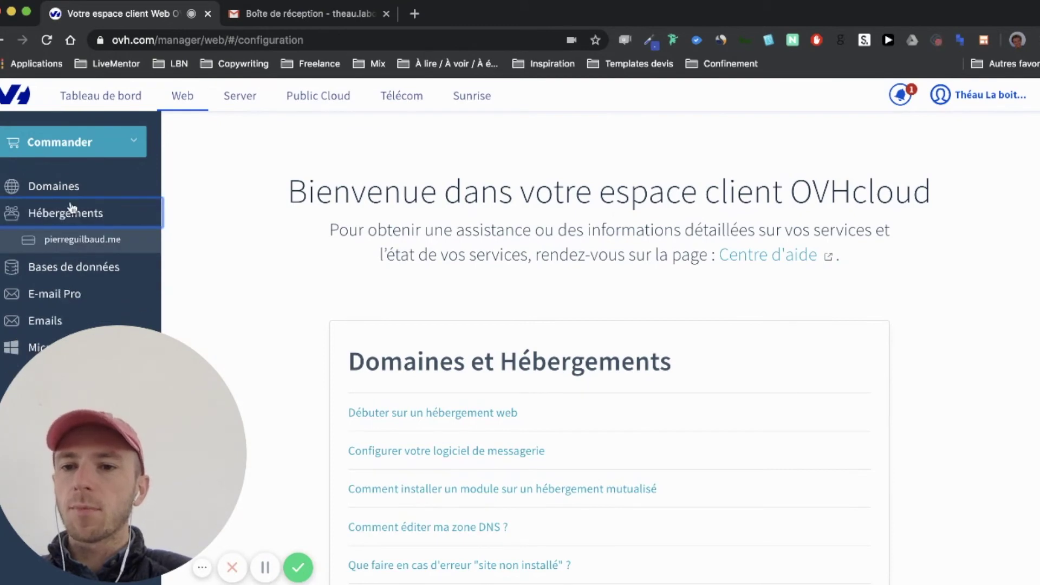
pyautogui.click(71, 196)
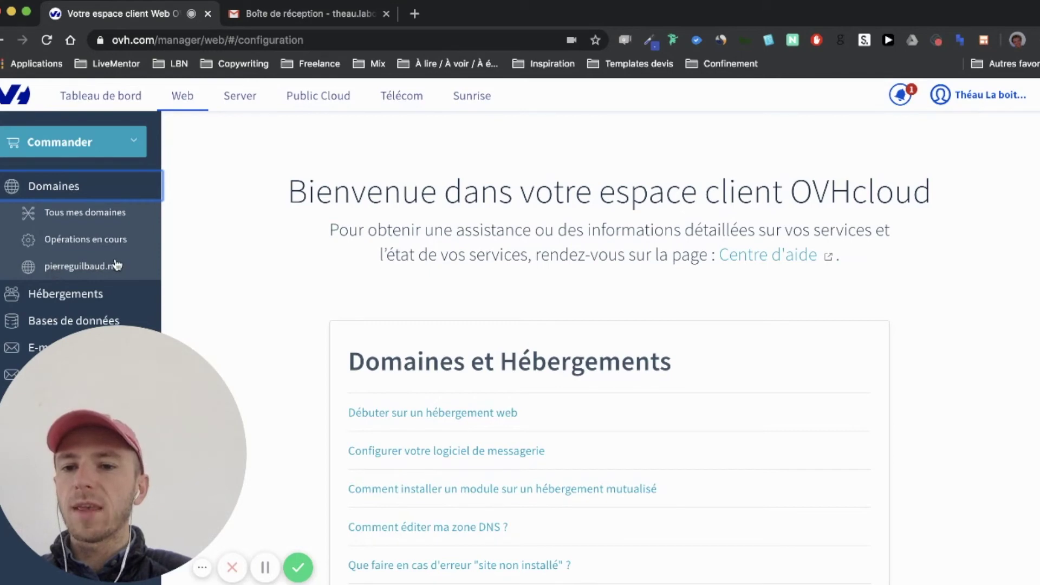
pyautogui.click(68, 295)
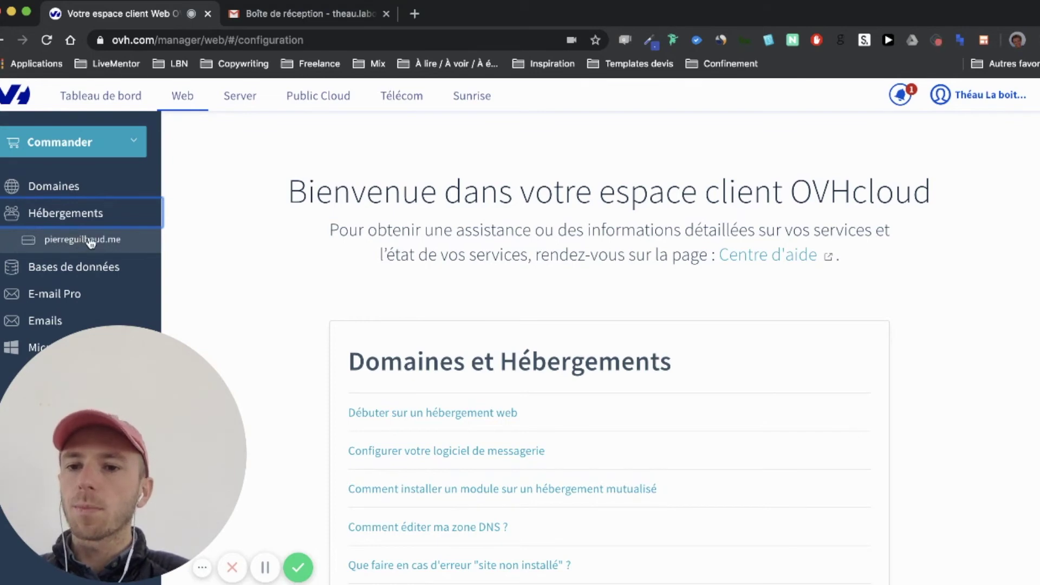
pyautogui.click(73, 215)
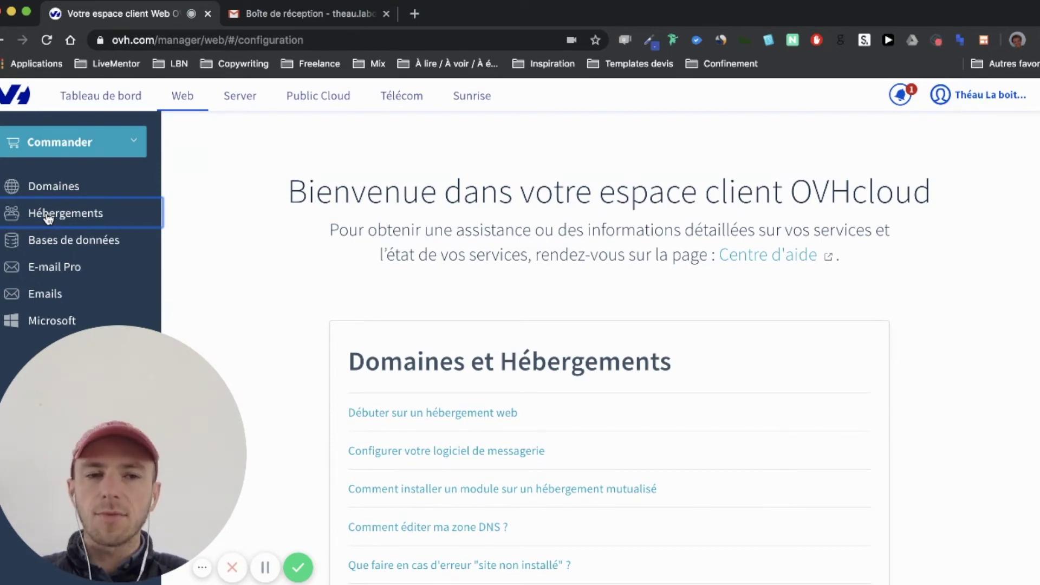
pyautogui.click(1017, 105)
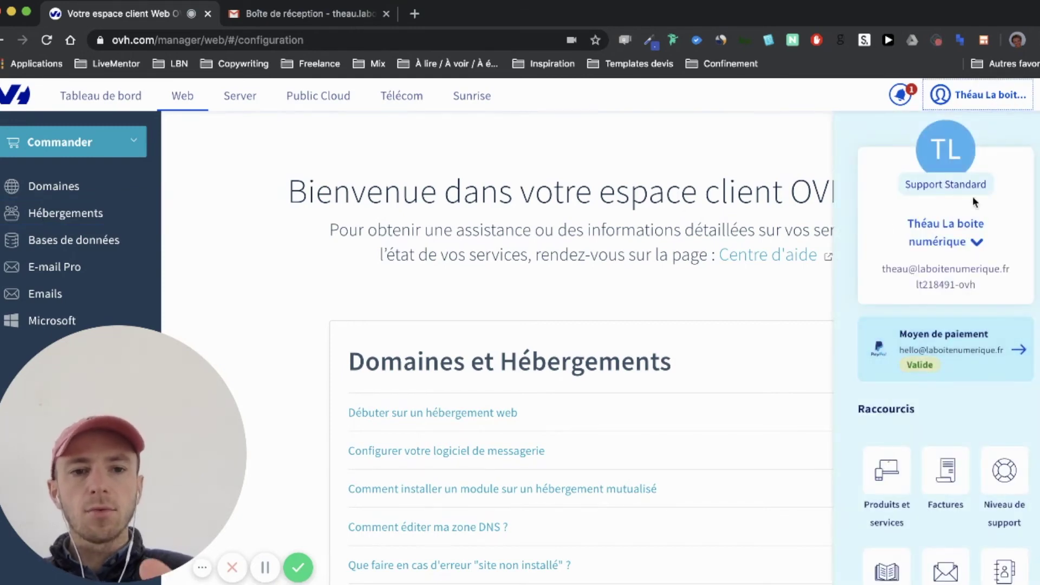
pyautogui.click(948, 373)
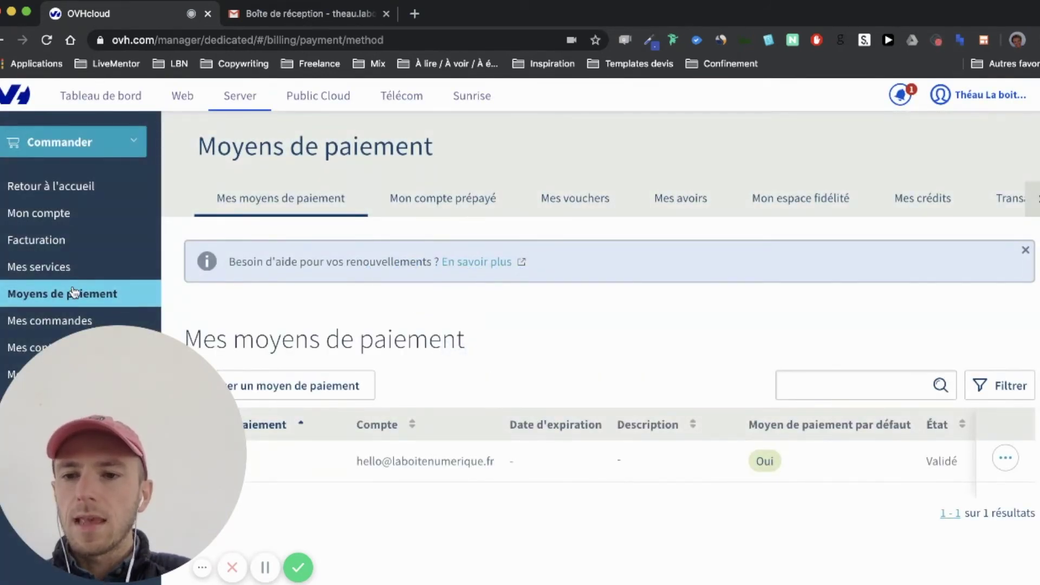
# Open Facturation to list the 2 avr. 2020 invoice for 51.44 € TTC
pyautogui.click(43, 243)
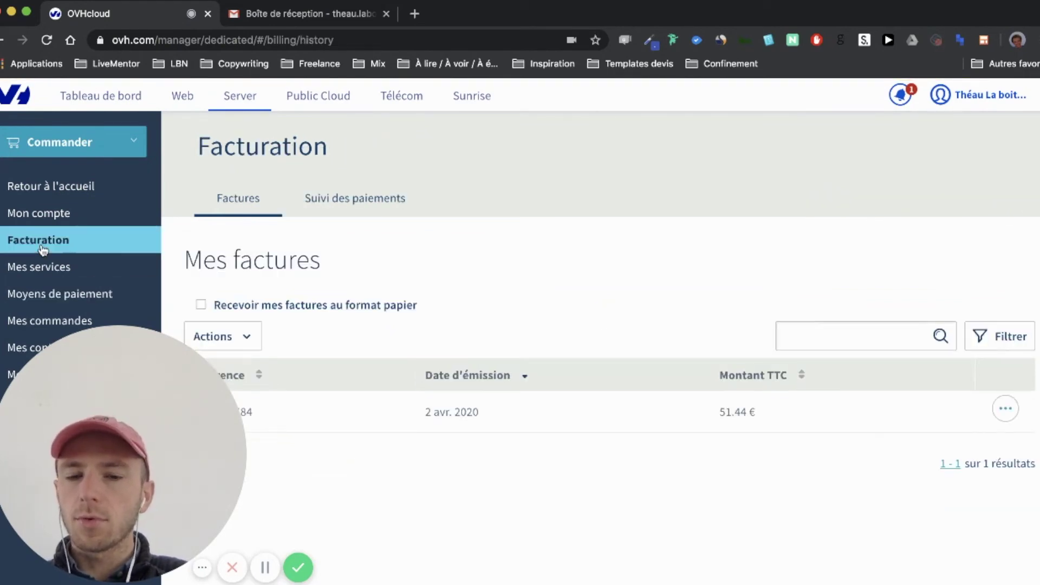
# Open Mes services and scroll through the three active services and their renewal status
pyautogui.click(48, 271)
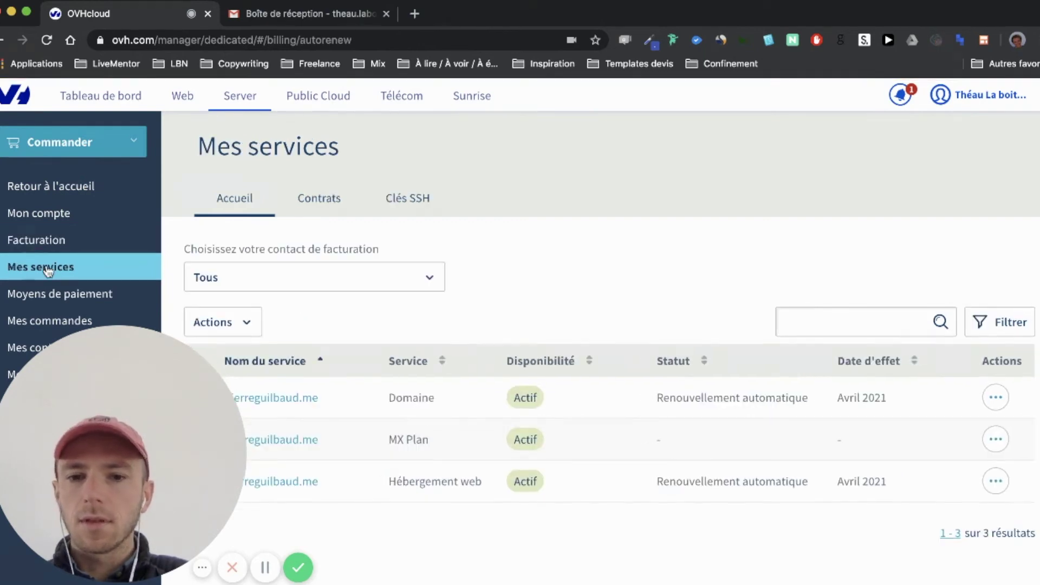
pyautogui.scroll(-1, 481, 457)
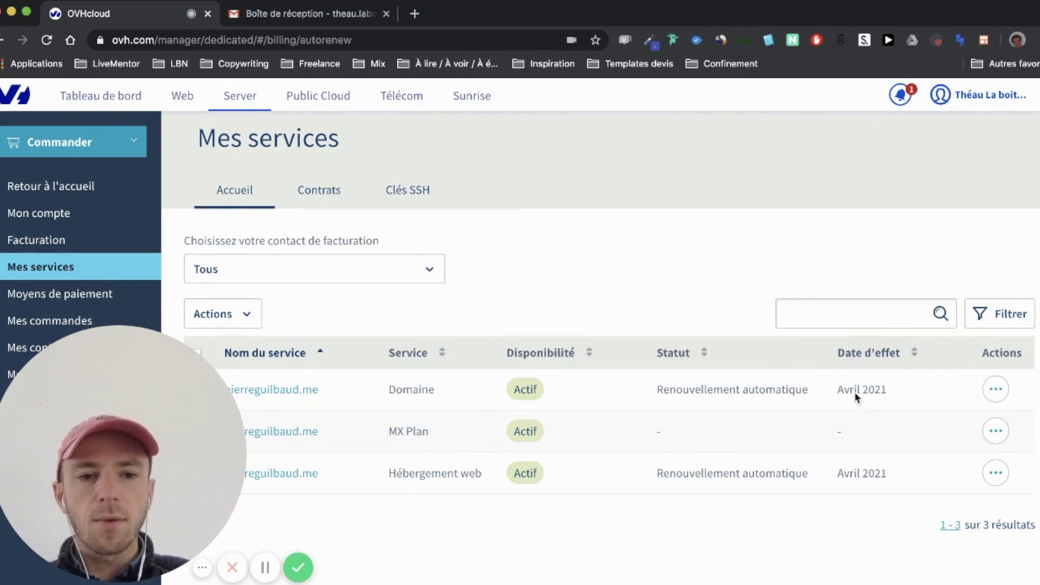
# Set the domain service's renewal type to Manuel and confirm the change
pyautogui.click(996, 389)
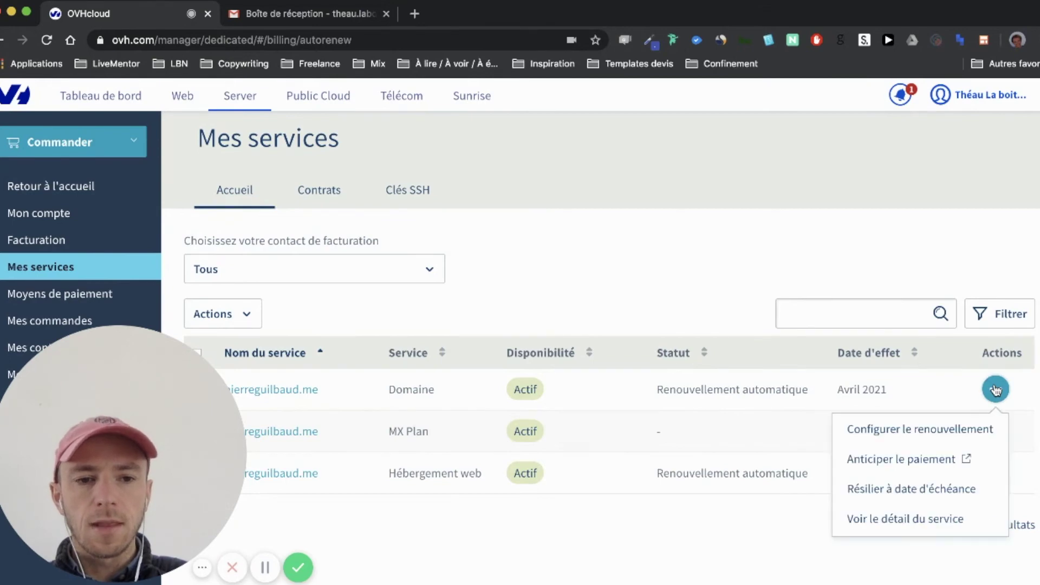
pyautogui.click(920, 430)
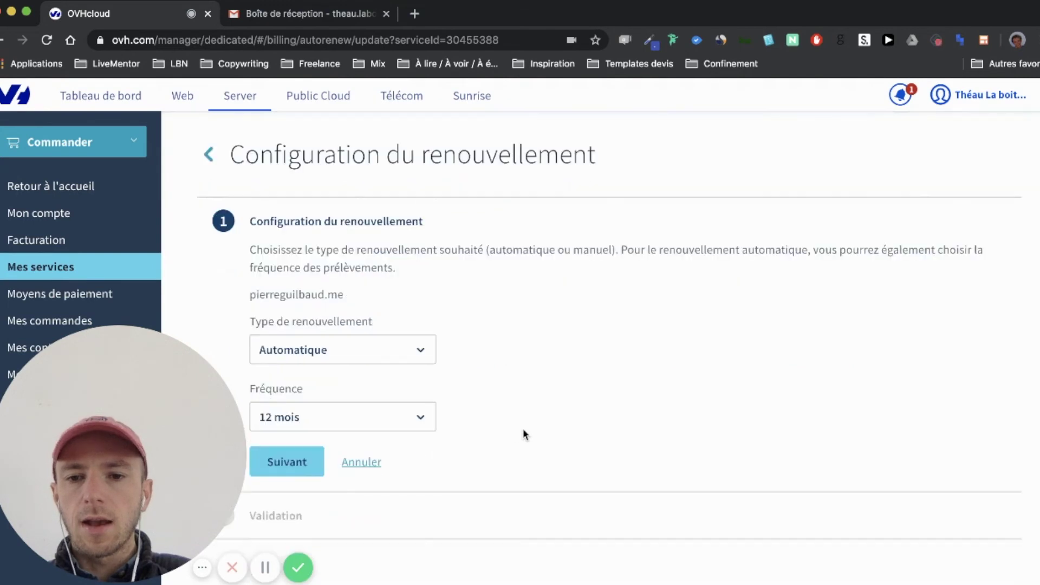
pyautogui.click(336, 352)
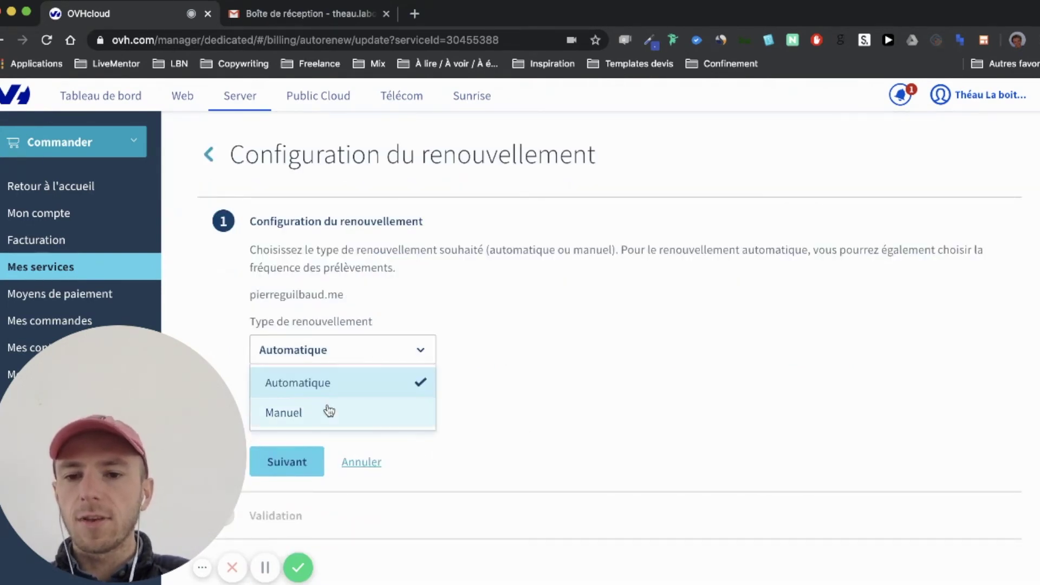
pyautogui.click(329, 412)
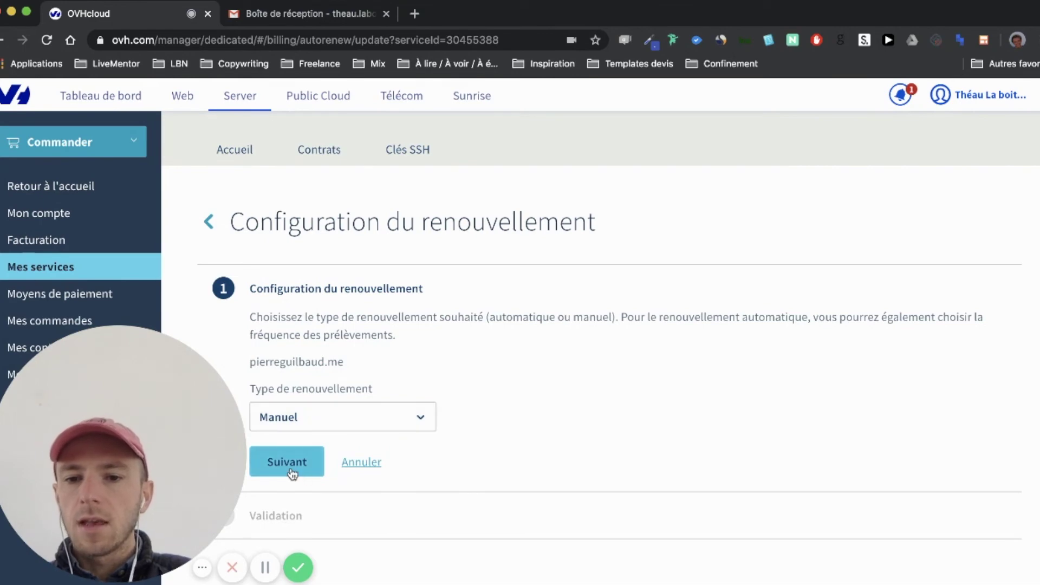
pyautogui.click(287, 461)
pyautogui.scroll(-3, 412, 436)
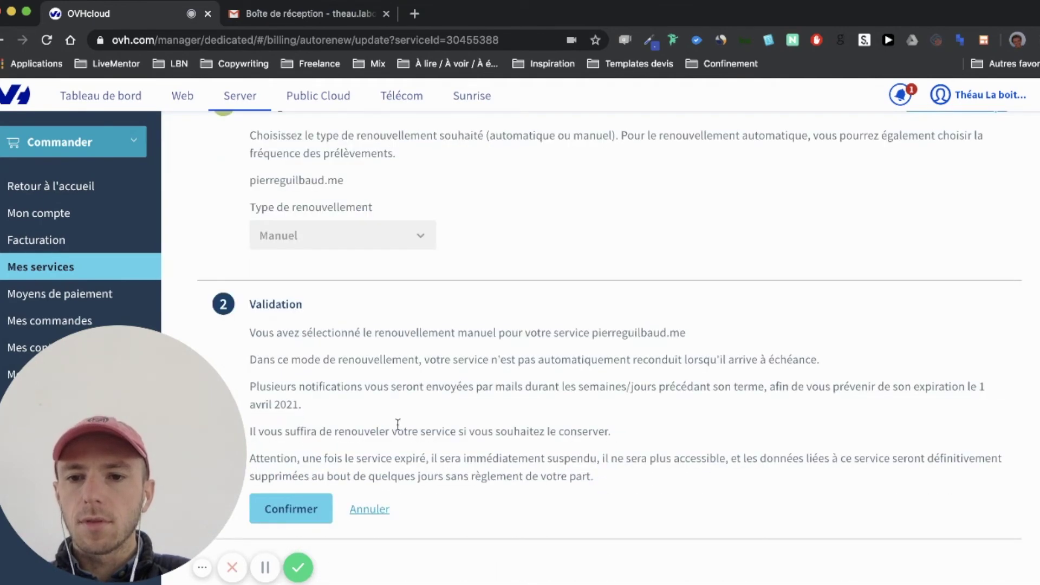
pyautogui.click(292, 505)
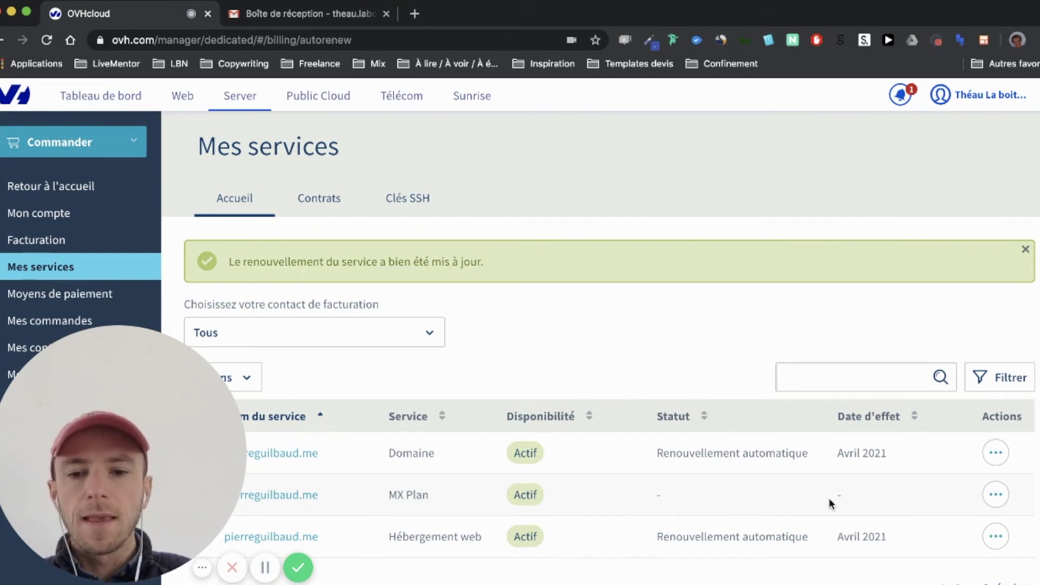
# Reopen the domain's renewal settings, keep frequency at 12 mois, and cancel back to Mes services
pyautogui.scroll(-1, 865, 505)
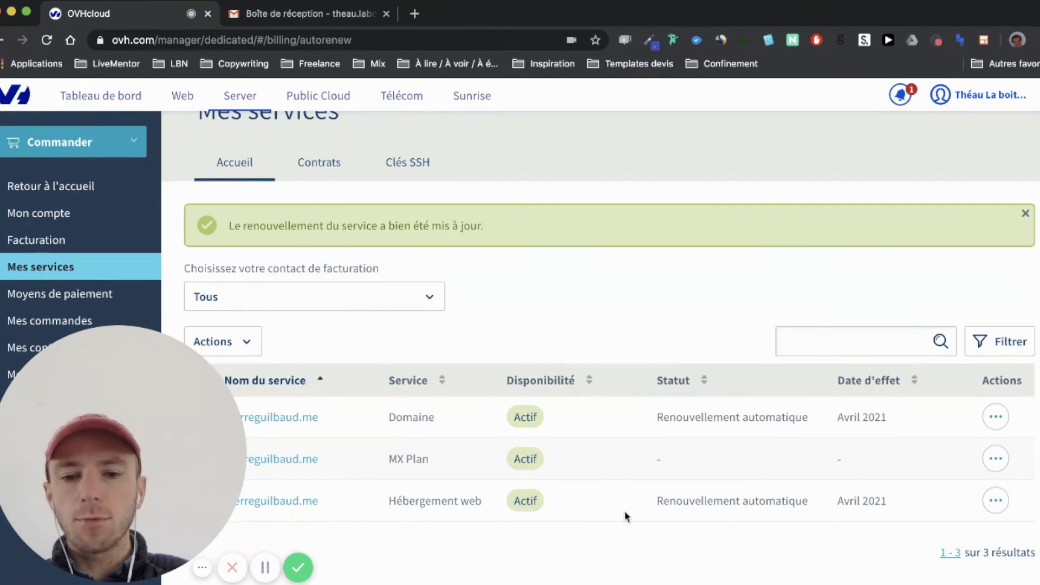
pyautogui.click(995, 417)
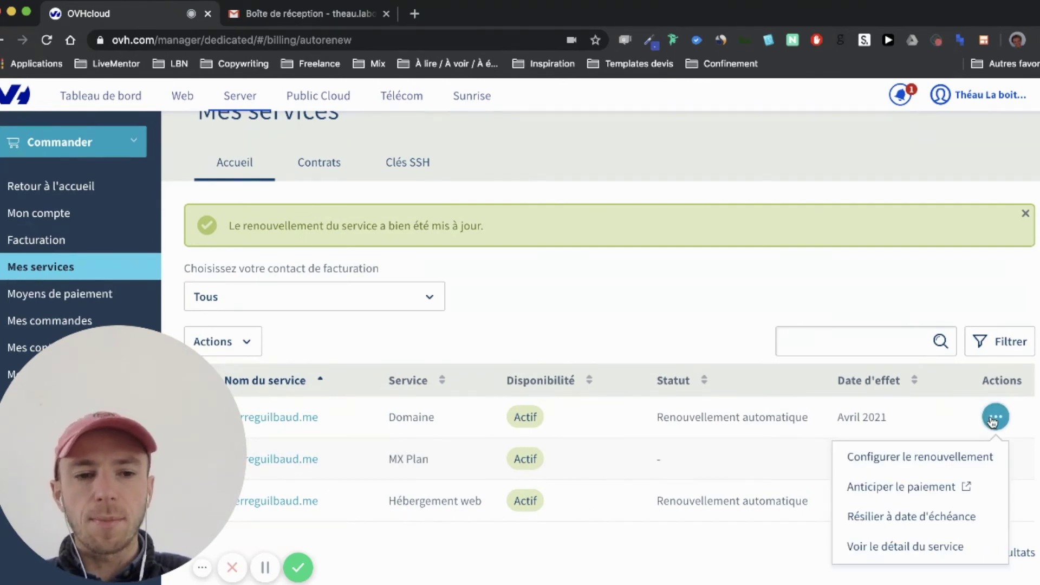
pyautogui.click(951, 455)
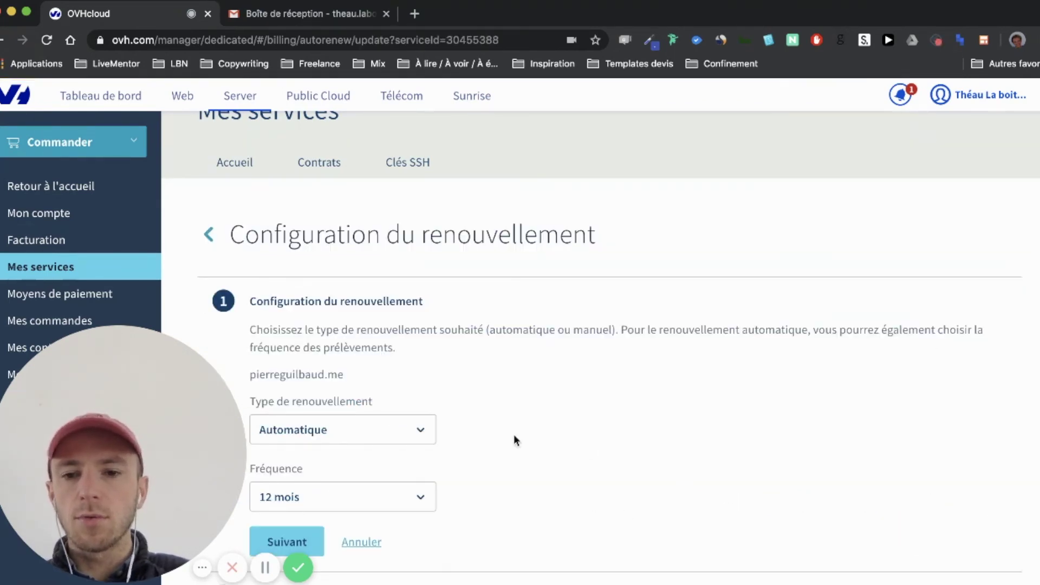
pyautogui.click(387, 357)
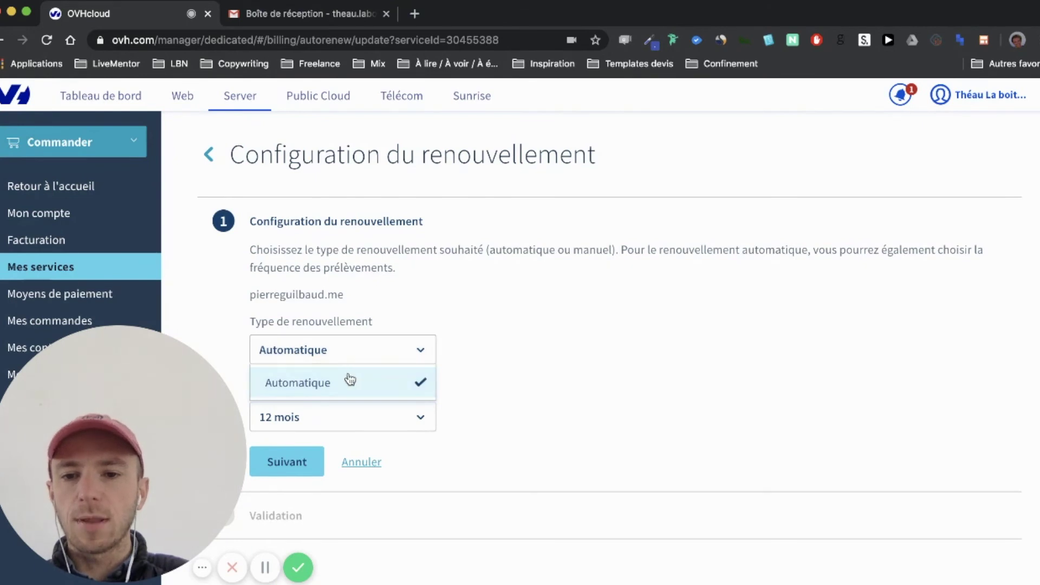
pyautogui.click(407, 393)
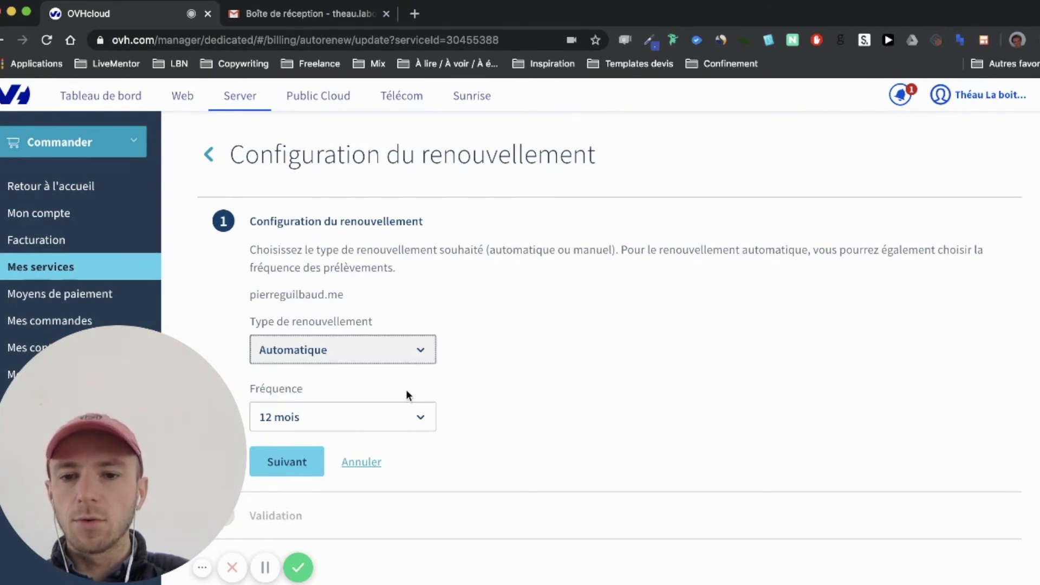
pyautogui.click(383, 421)
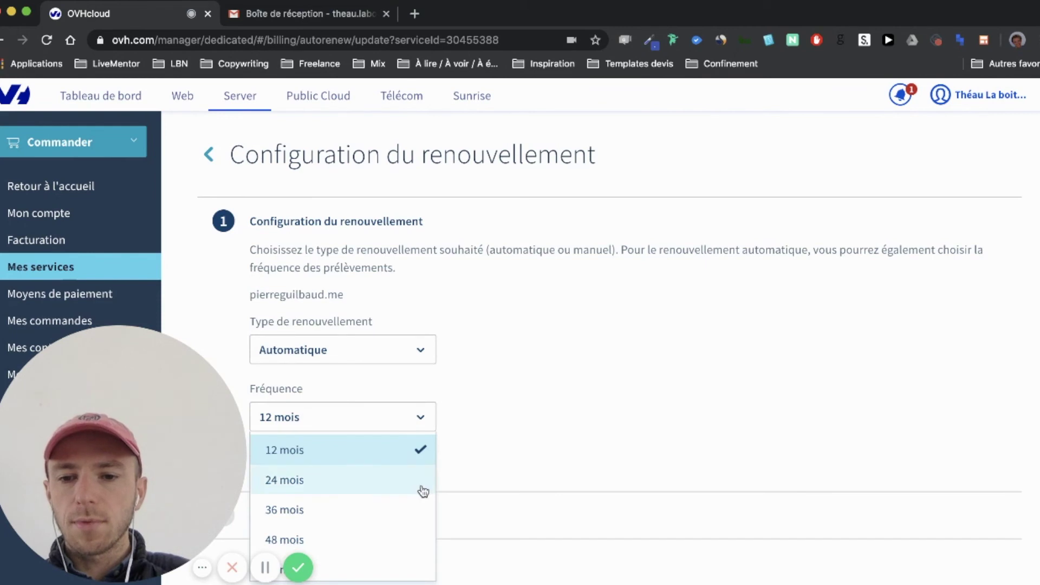
pyautogui.scroll(-2, 420, 494)
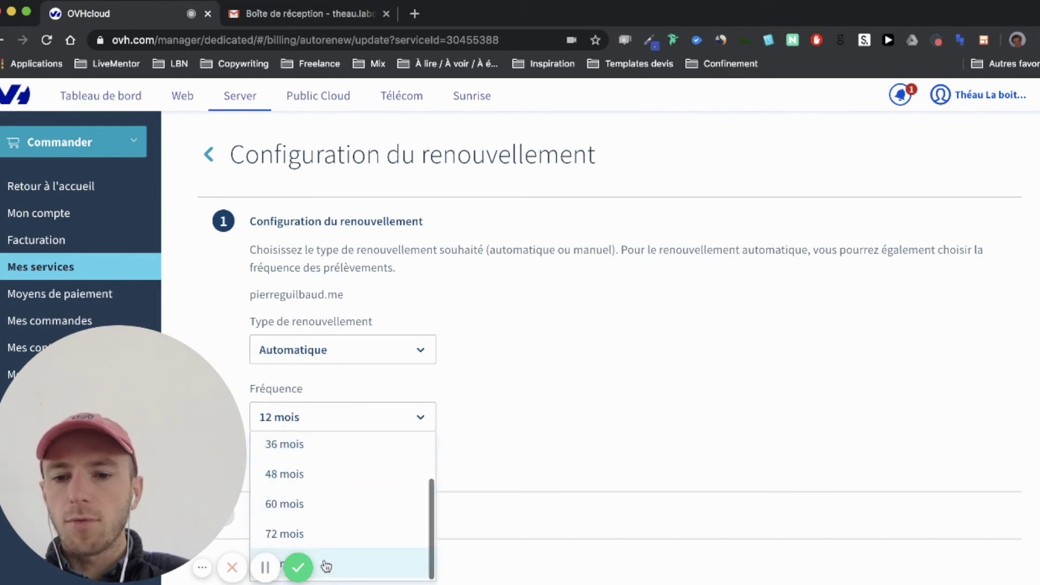
pyautogui.scroll(1, 315, 507)
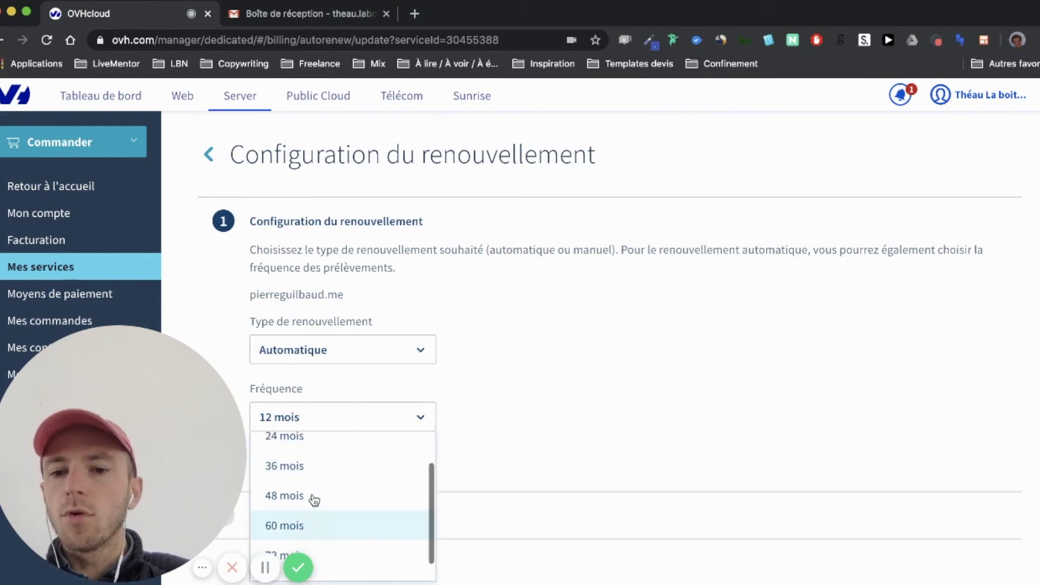
pyautogui.scroll(2, 314, 499)
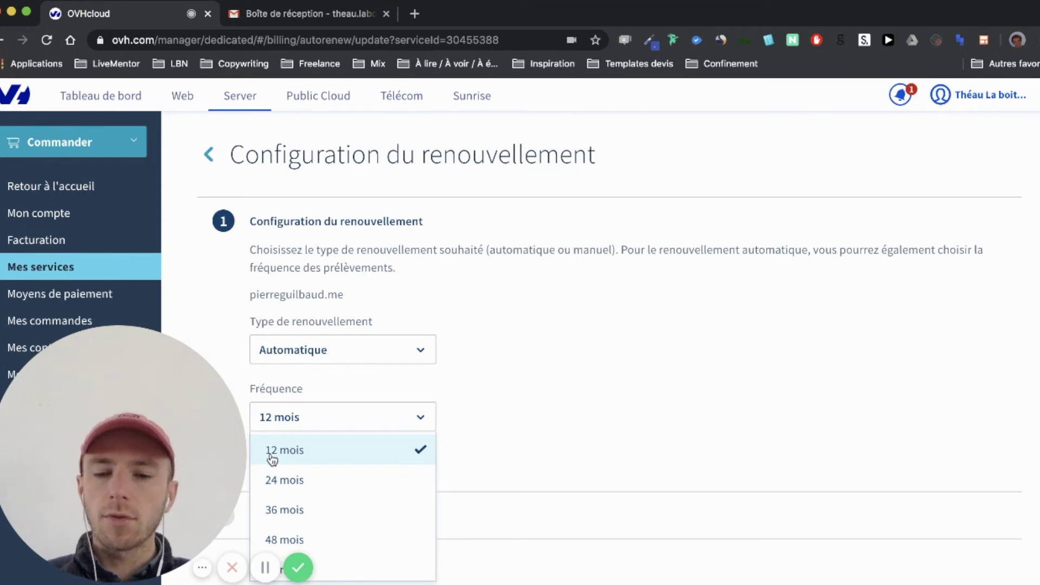
pyautogui.scroll(-2, 272, 459)
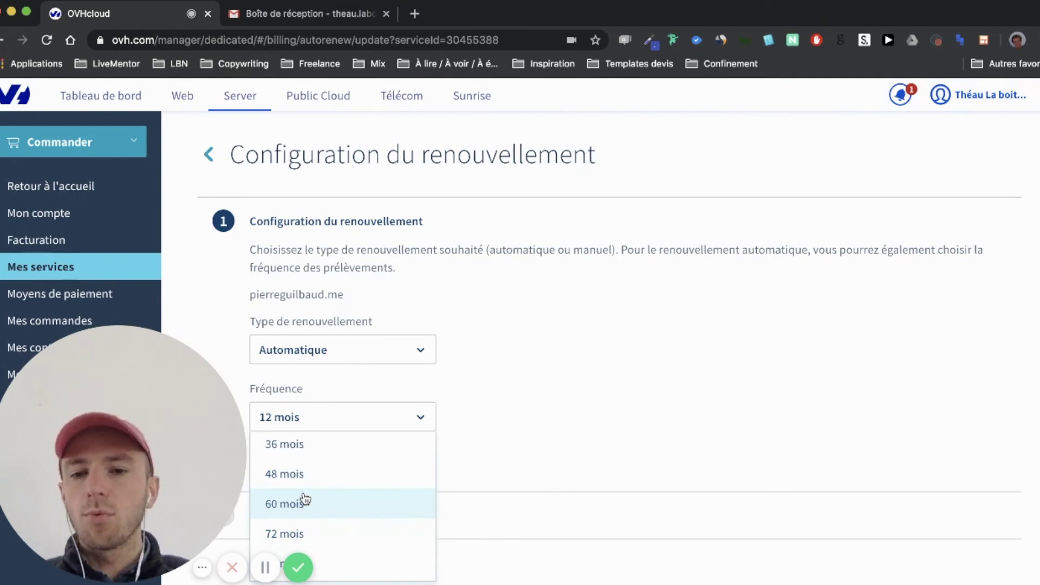
pyautogui.click(365, 418)
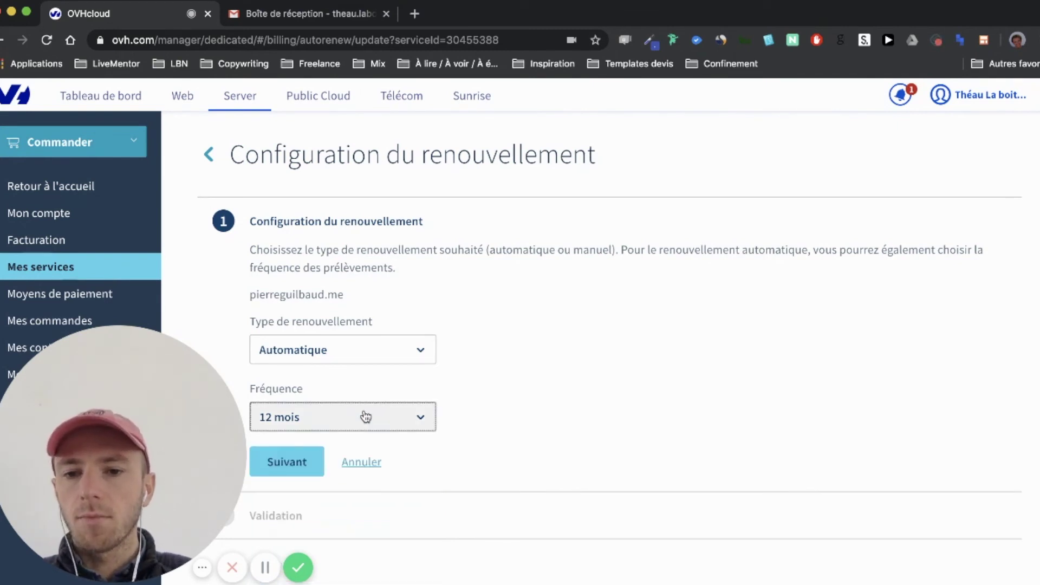
pyautogui.click(361, 463)
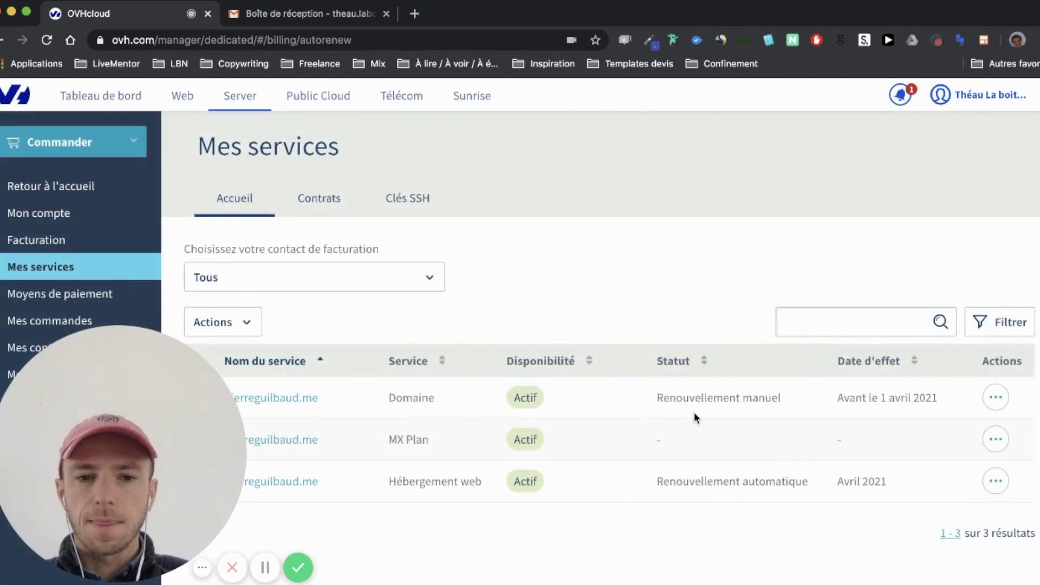
# Scroll Mes services to verify the domain shows Renouvellement manuel, due before 1 avril 2021
pyautogui.scroll(-1, 696, 417)
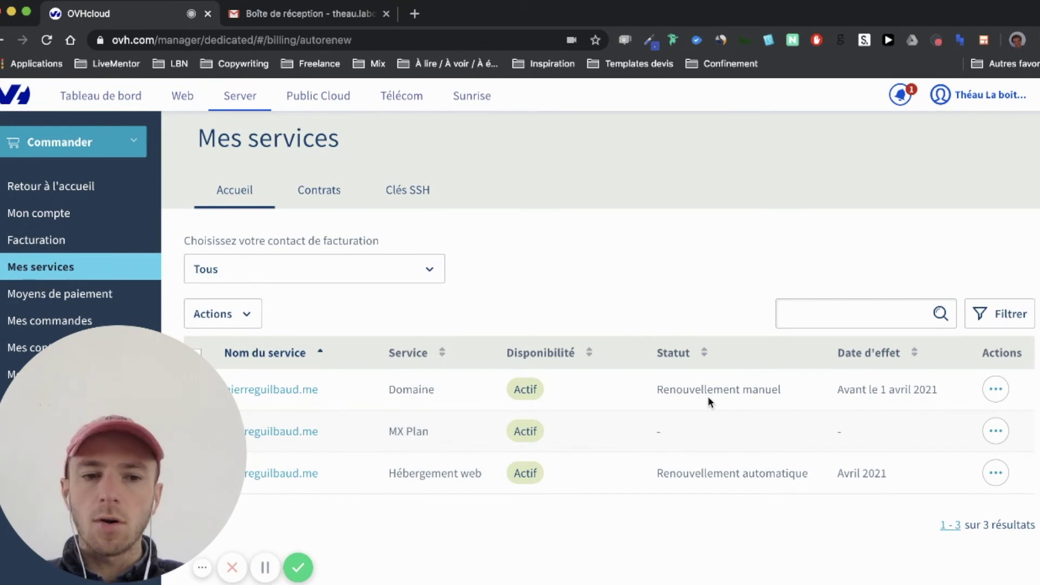
# Set the web hosting's renewal type to Manuel and confirm the update
pyautogui.click(996, 472)
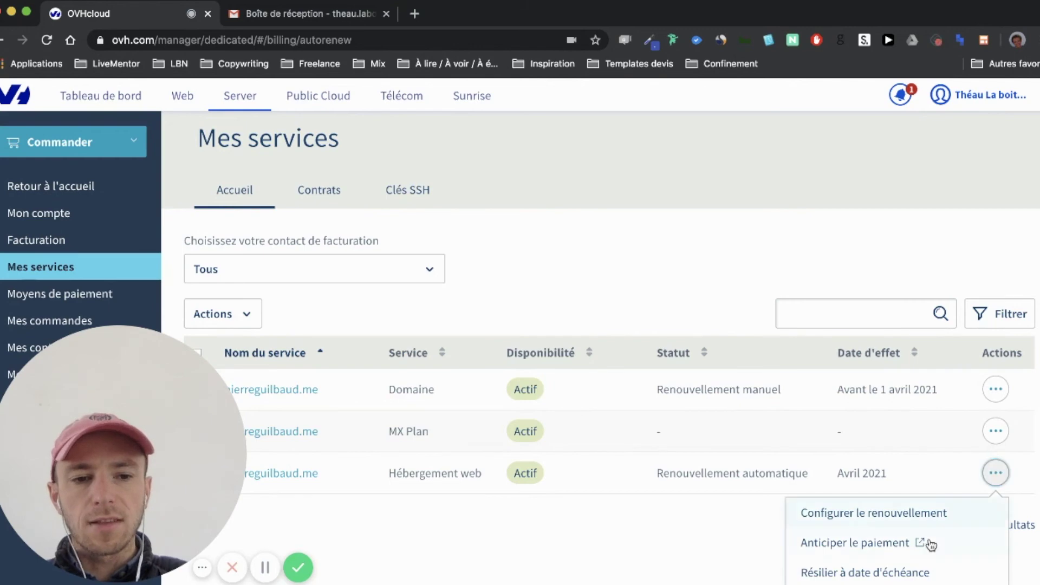
pyautogui.scroll(-2, 927, 548)
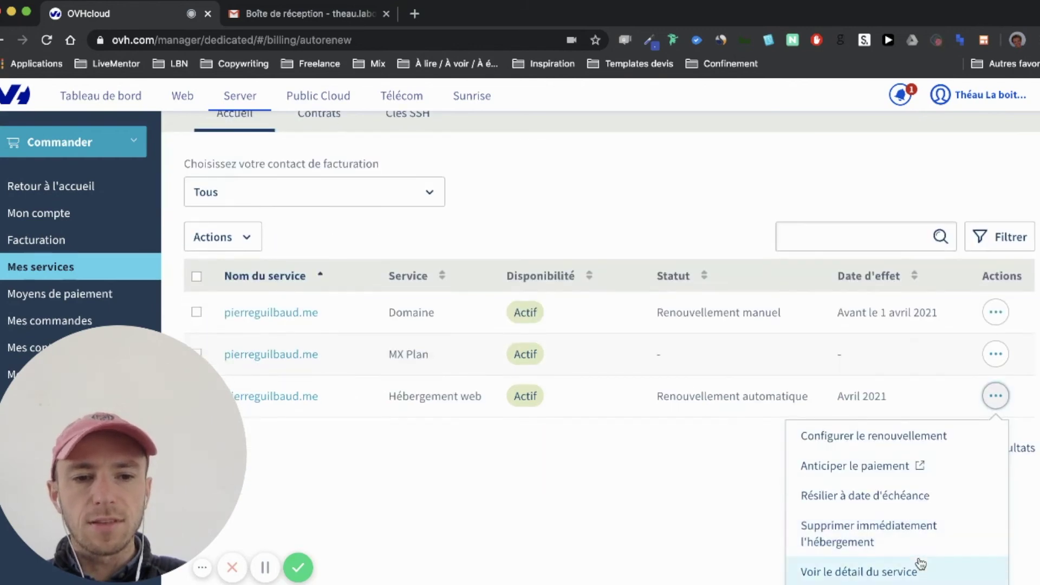
pyautogui.scroll(2, 910, 434)
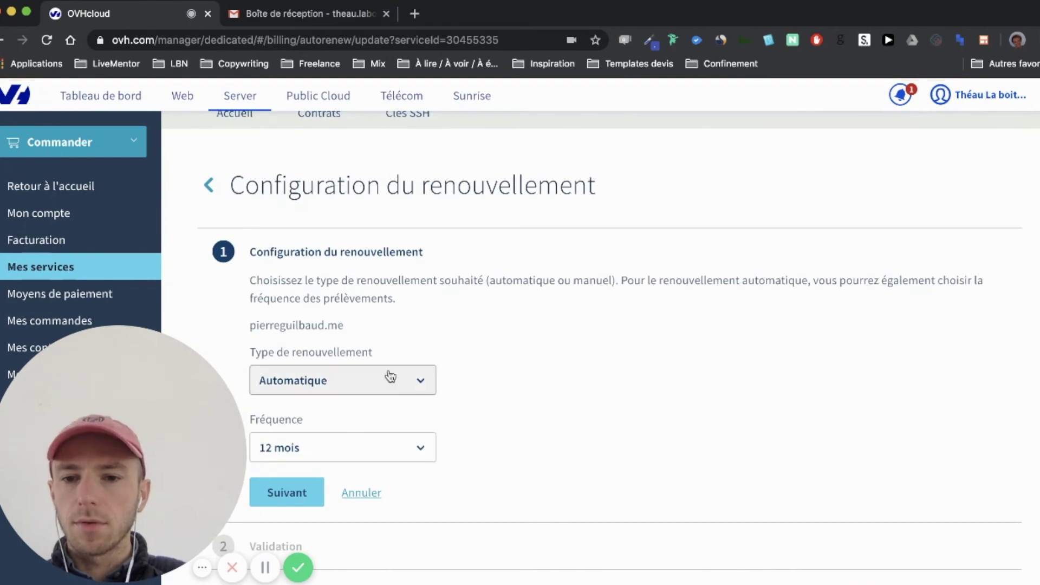
pyautogui.click(380, 384)
pyautogui.click(354, 440)
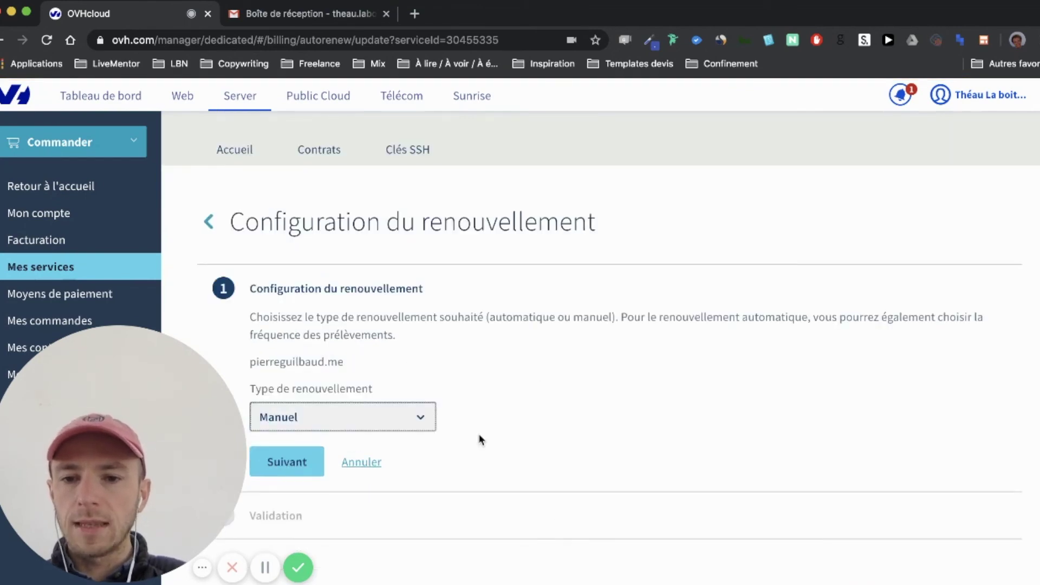
pyautogui.click(307, 461)
pyautogui.scroll(-3, 509, 450)
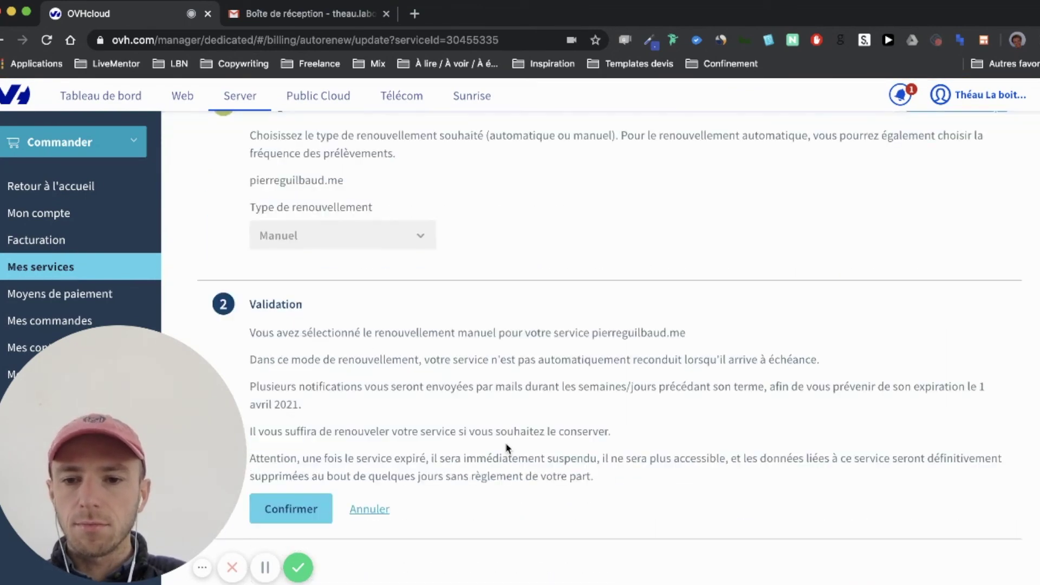
pyautogui.click(295, 511)
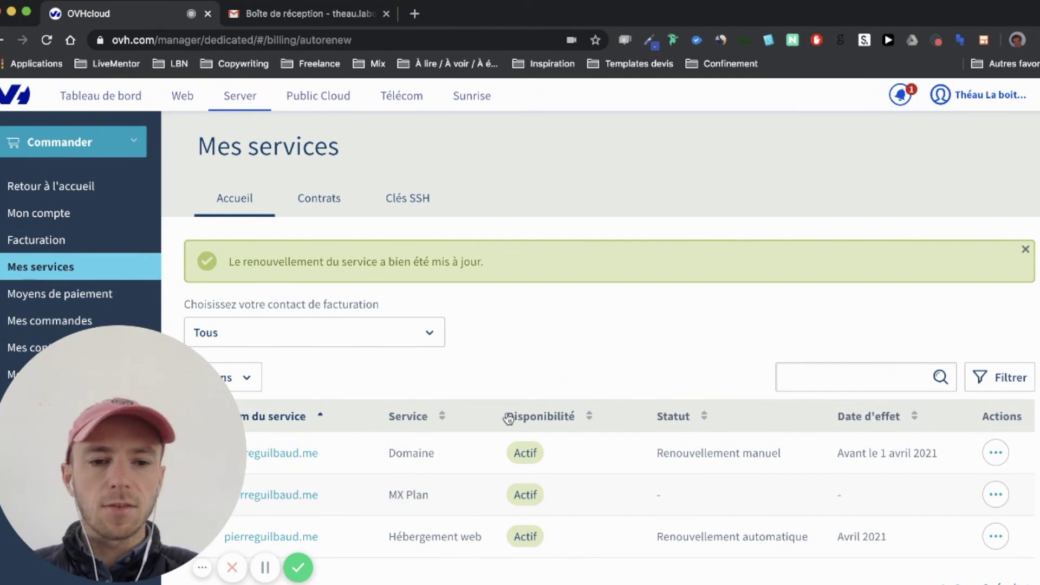
pyautogui.scroll(-2, 562, 375)
pyautogui.scroll(2, 619, 360)
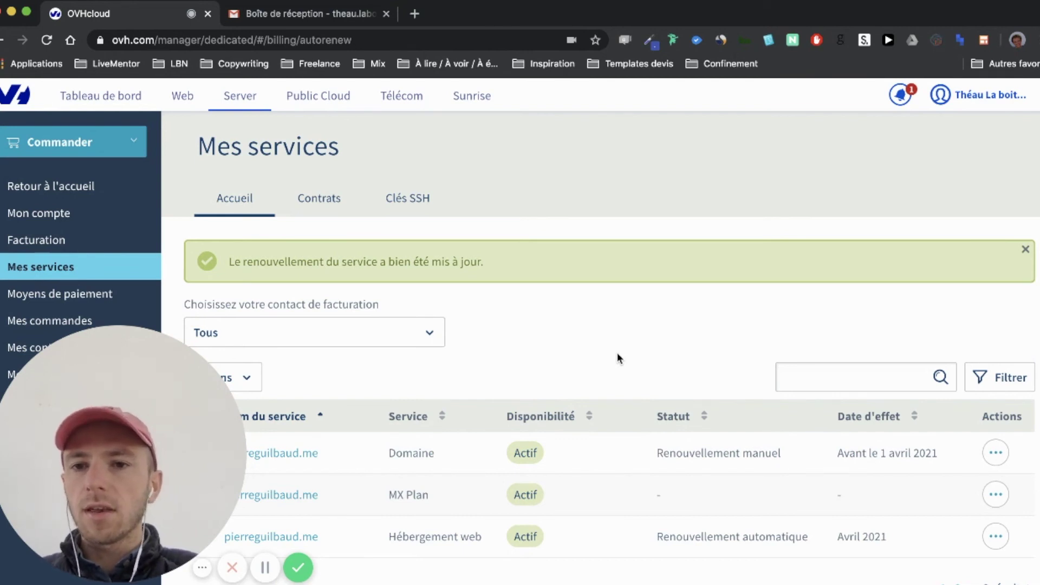
# Go to OVHcloud's Web section, then switch to the Gmail Boîte de réception tab
pyautogui.click(186, 103)
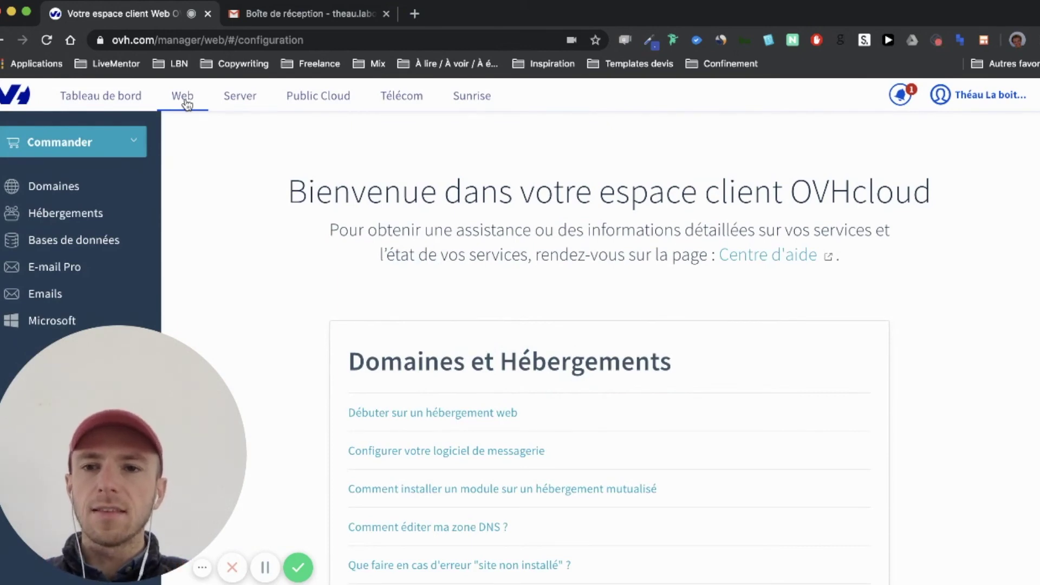
pyautogui.click(259, 20)
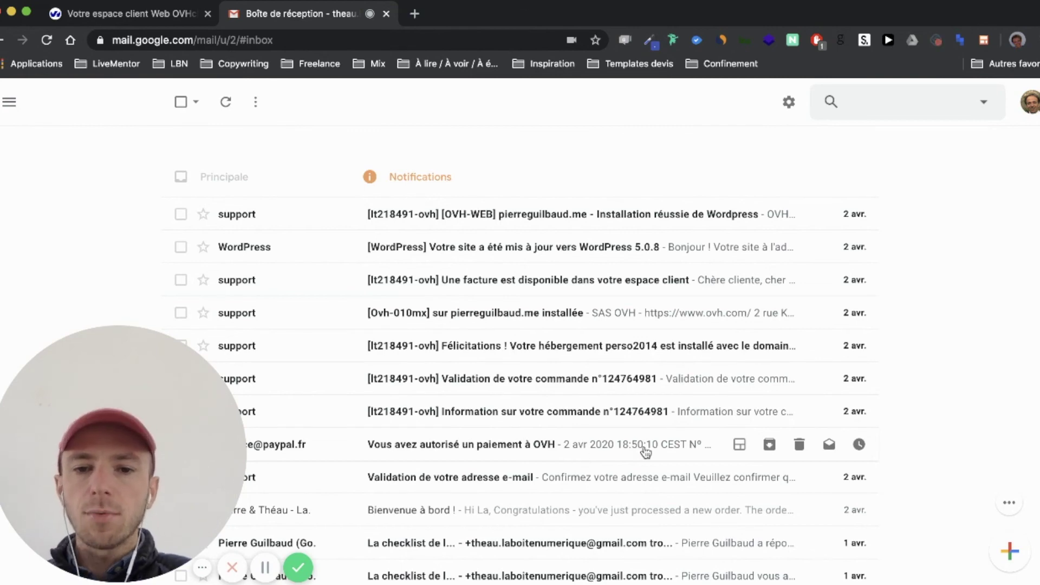
# Read the 'Information sur votre commande' email and return to the inbox
pyautogui.scroll(-1, 645, 453)
pyautogui.scroll(1, 645, 453)
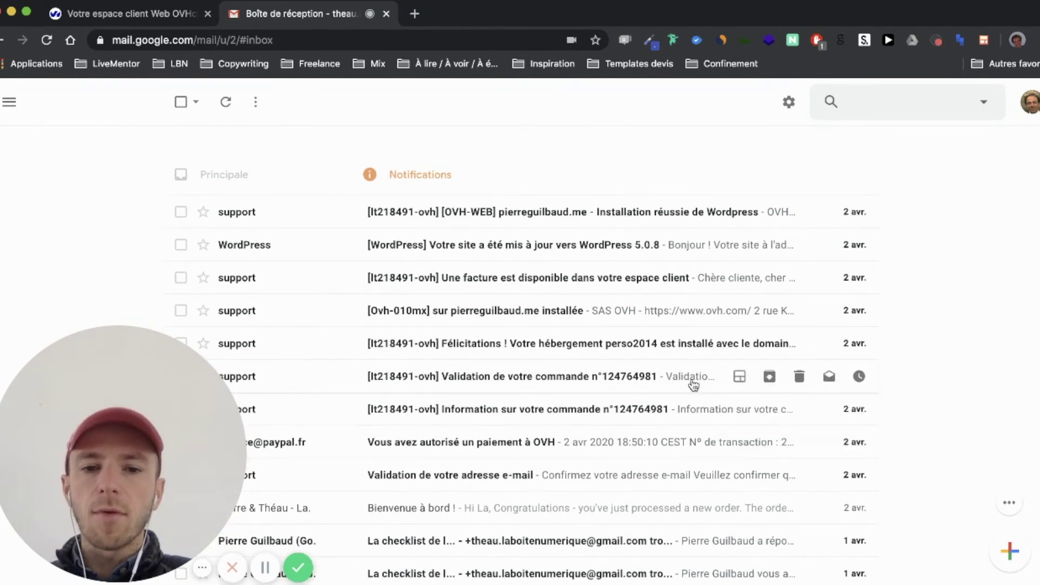
pyautogui.click(692, 413)
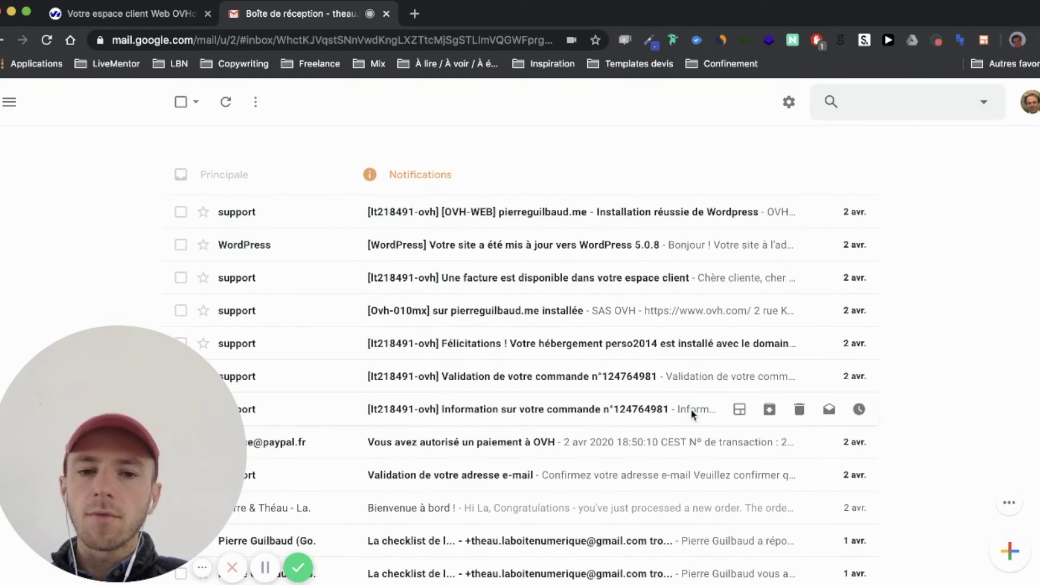
pyautogui.scroll(-4, 622, 398)
pyautogui.scroll(-6, 621, 396)
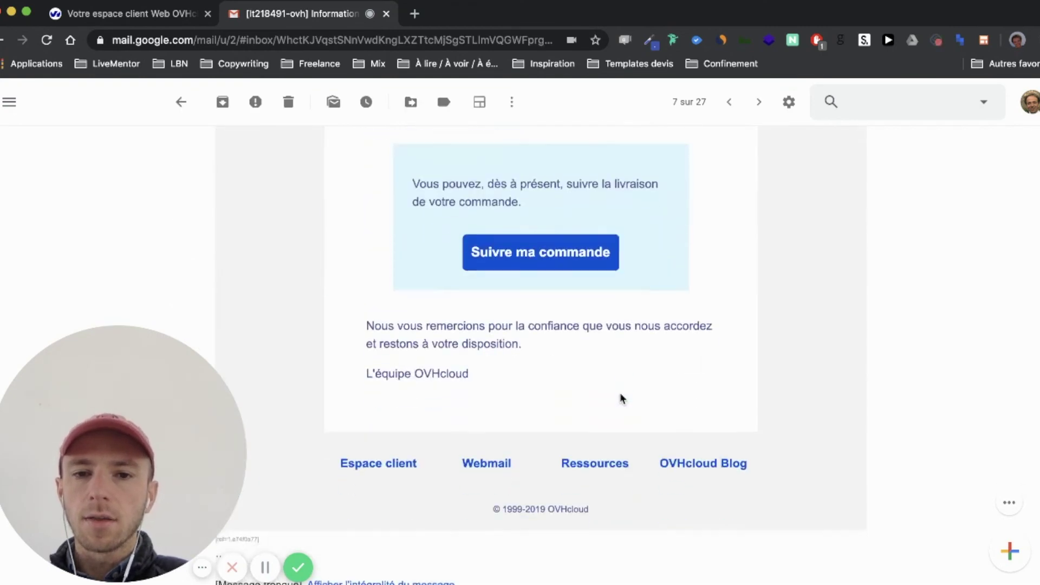
pyautogui.scroll(10, 621, 398)
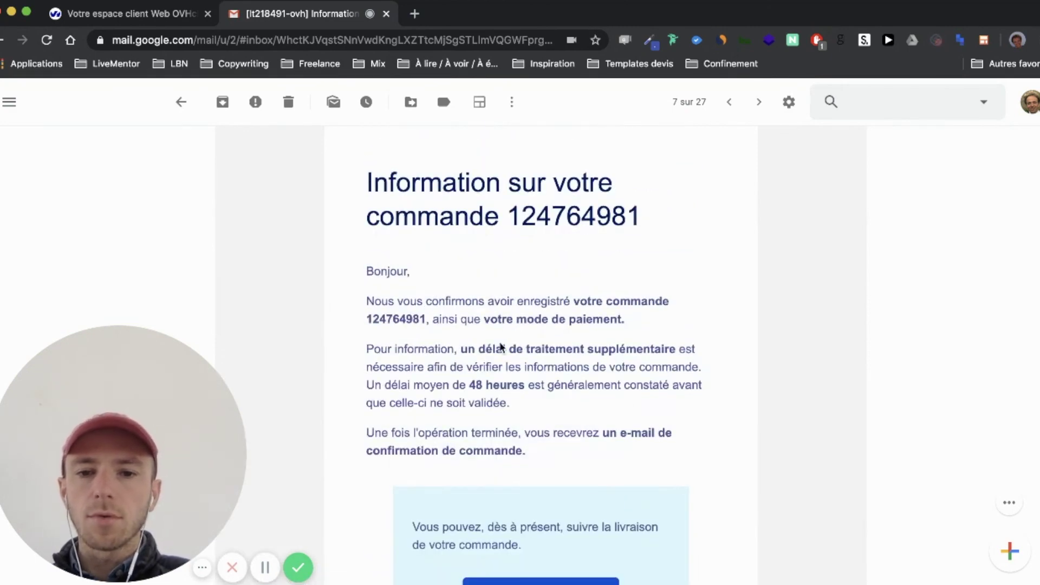
pyautogui.scroll(3, 290, 292)
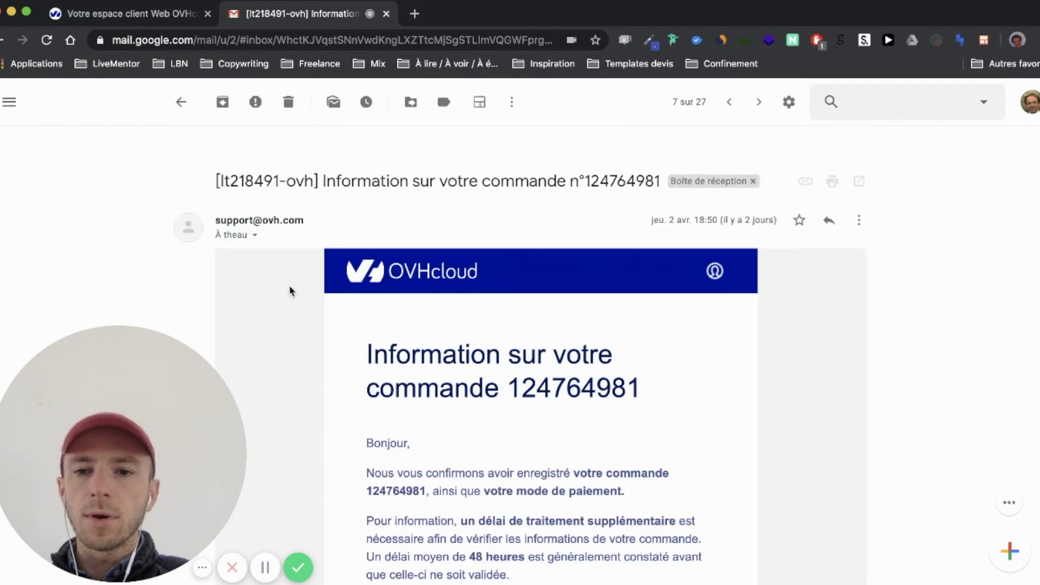
pyautogui.click(180, 102)
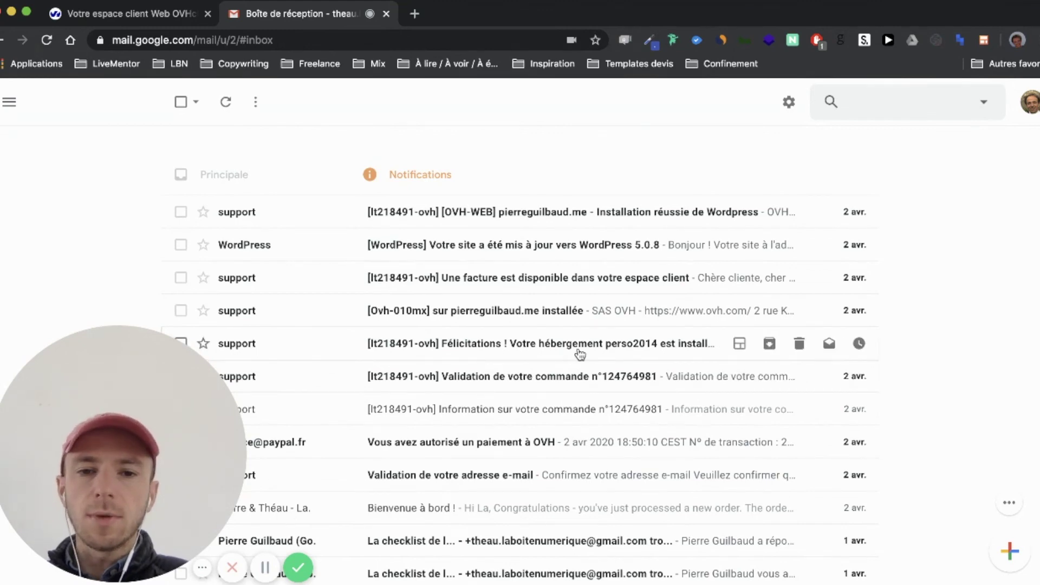
# Read the 'Félicitations' hosting email down to its FTP credentials, then return to the inbox
pyautogui.click(580, 355)
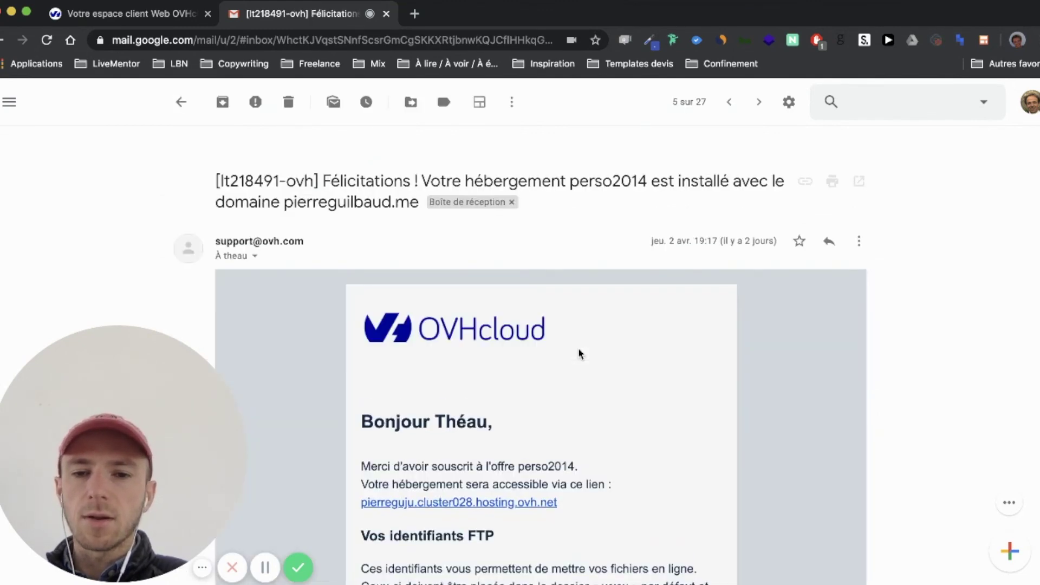
pyautogui.scroll(-1, 579, 354)
pyautogui.scroll(1, 579, 354)
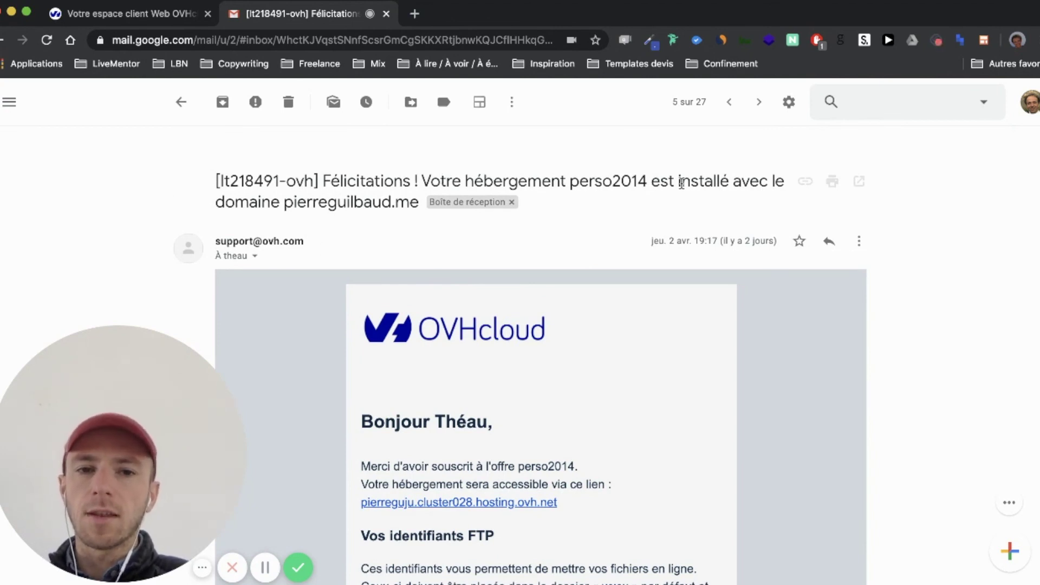
pyautogui.scroll(-2, 317, 394)
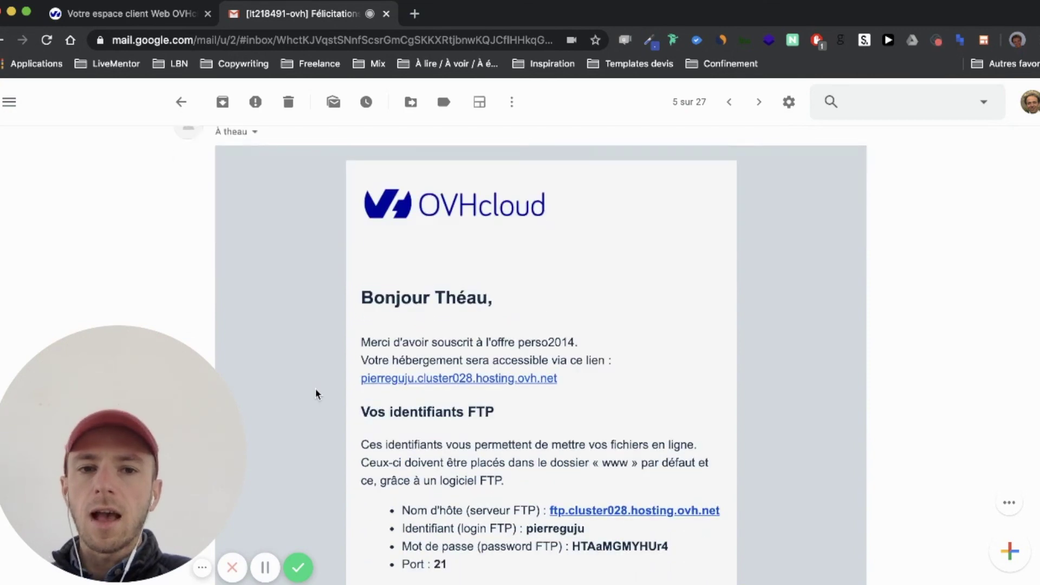
pyautogui.scroll(-1, 317, 394)
pyautogui.scroll(-2, 317, 394)
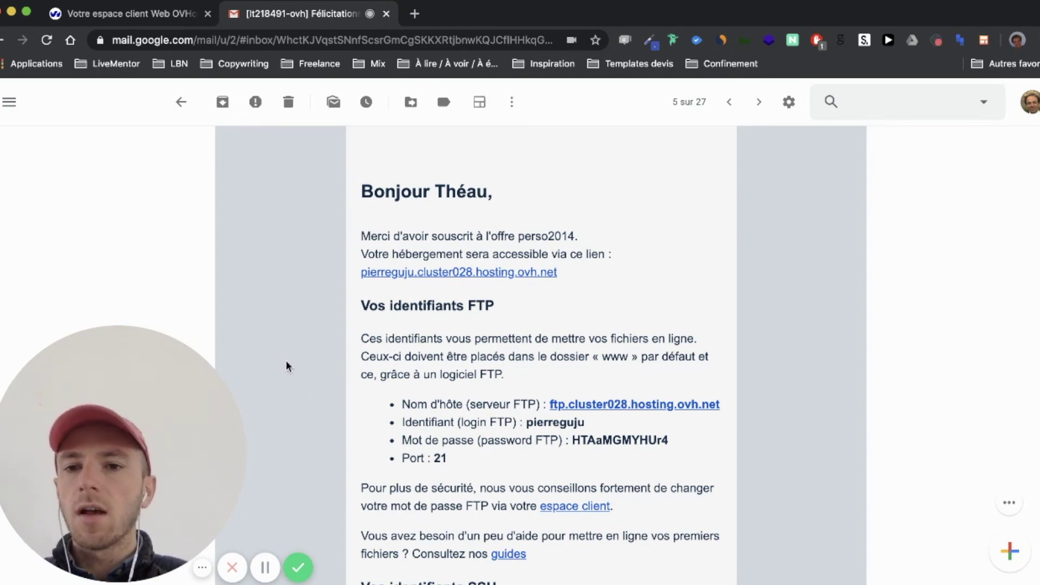
pyautogui.click(181, 102)
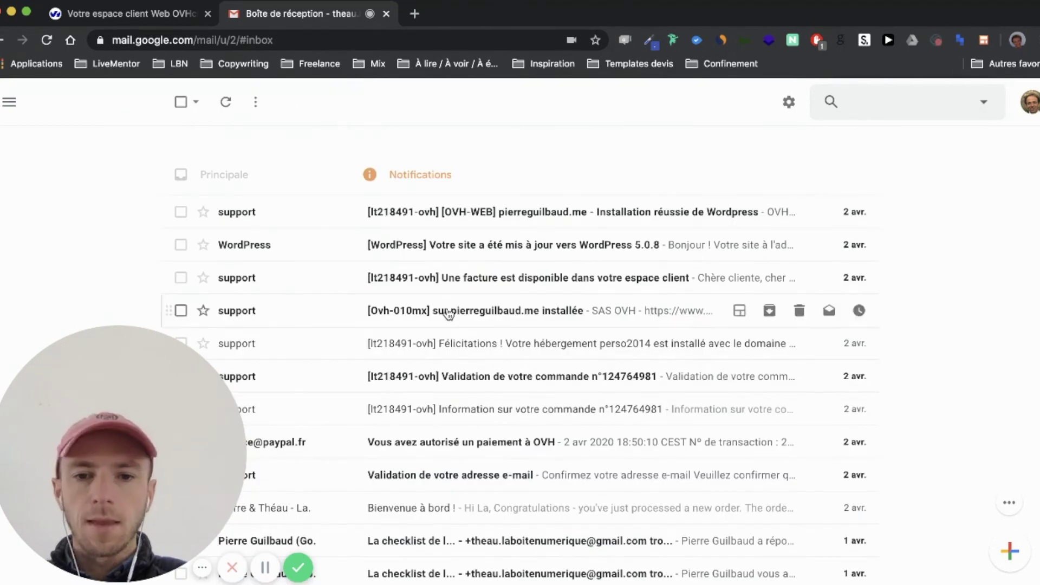
# Read the Ovh-010mx installation email and return to the inbox
pyautogui.click(589, 329)
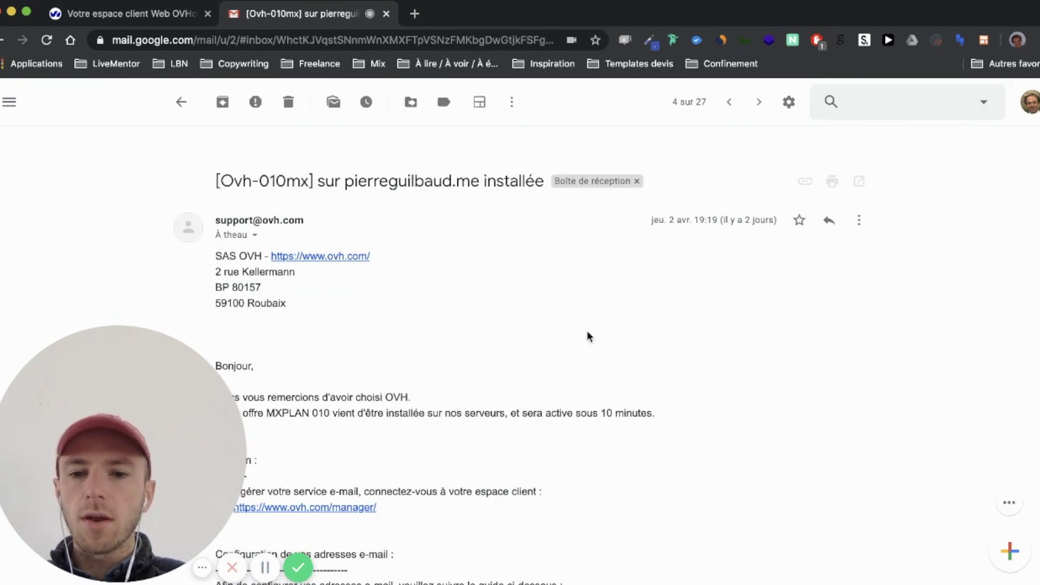
pyautogui.scroll(-3, 589, 336)
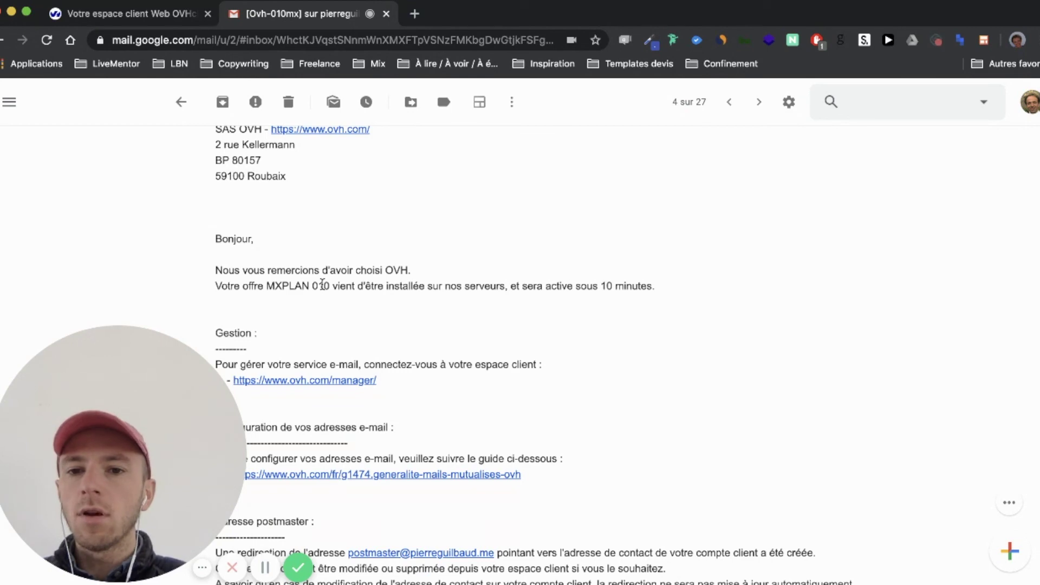
pyautogui.scroll(3, 321, 285)
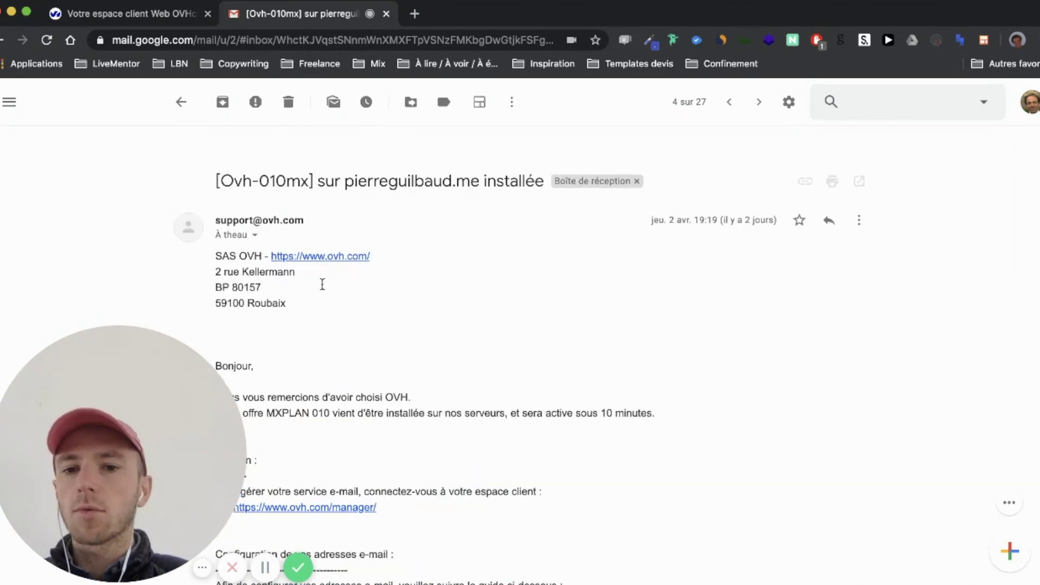
pyautogui.click(183, 113)
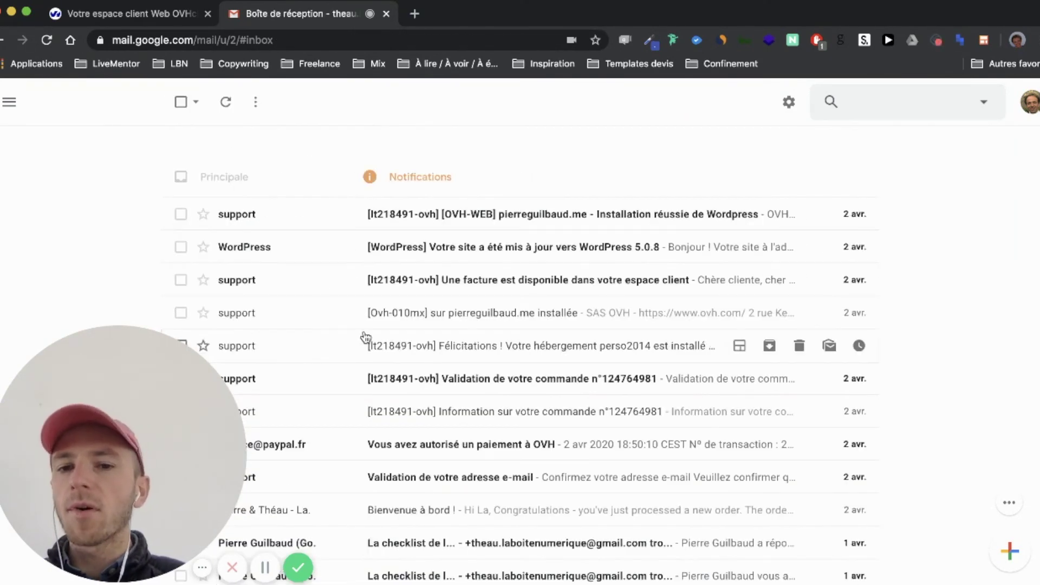
# Read the 'Une facture est disponible' email, then open 'Installation réussie de Wordpress'
pyautogui.click(522, 294)
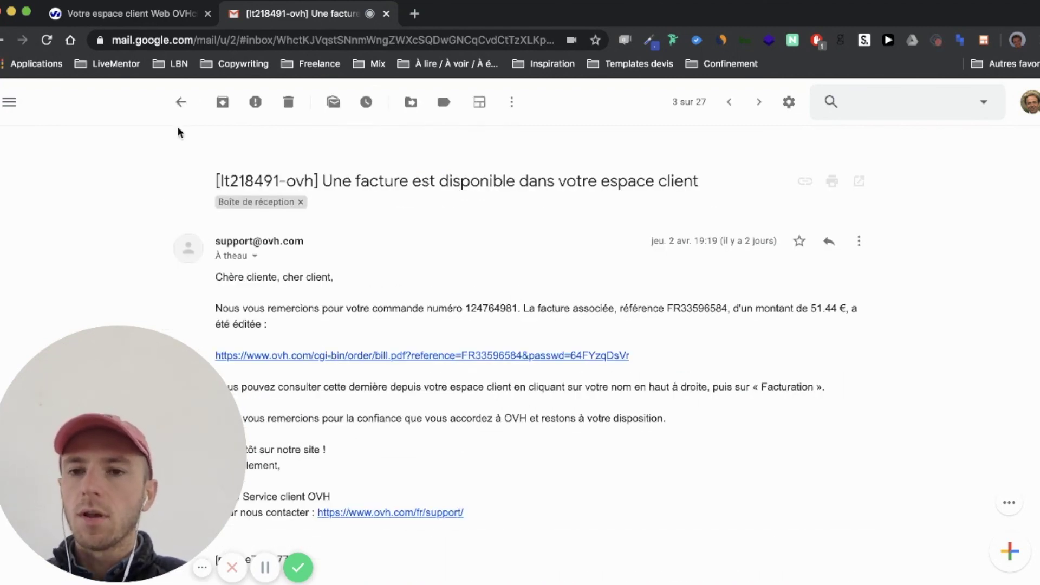
pyautogui.click(181, 102)
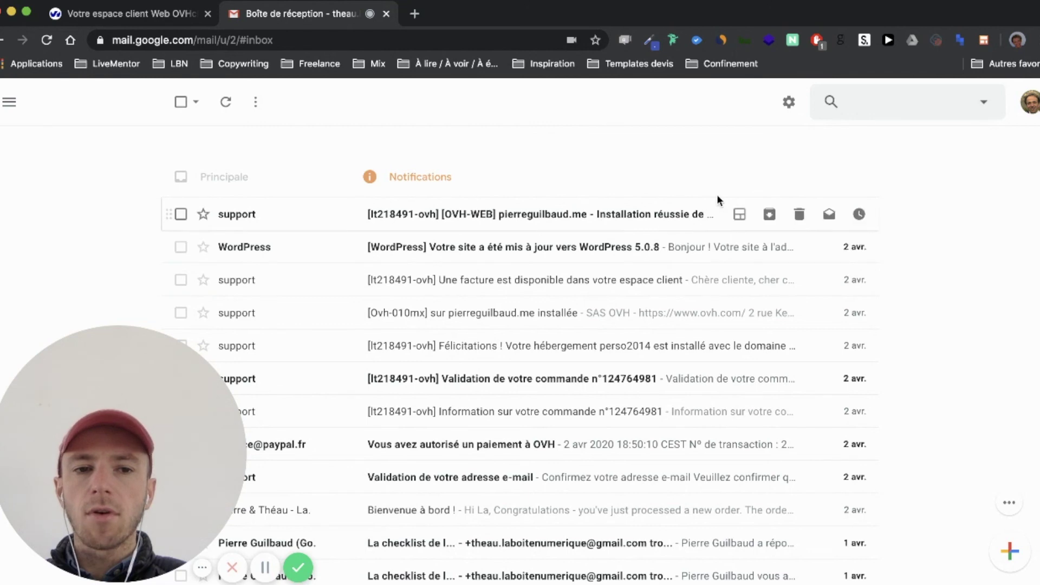
pyautogui.click(688, 227)
# Find the connection details in the 'Installation réussie de Wordpress' email and follow the wp-admin link
pyautogui.scroll(-3, 548, 286)
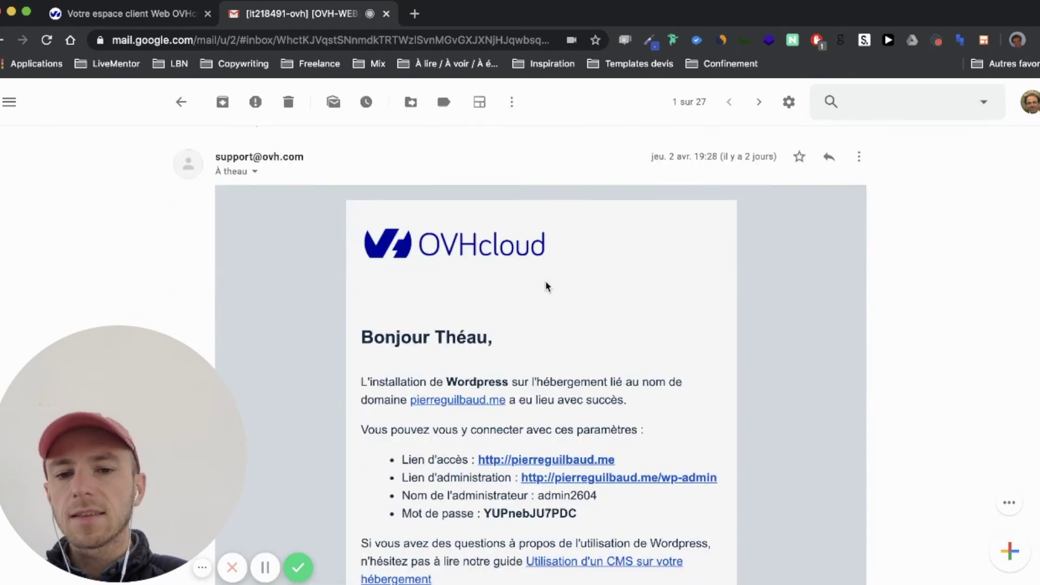
pyautogui.scroll(3, 547, 286)
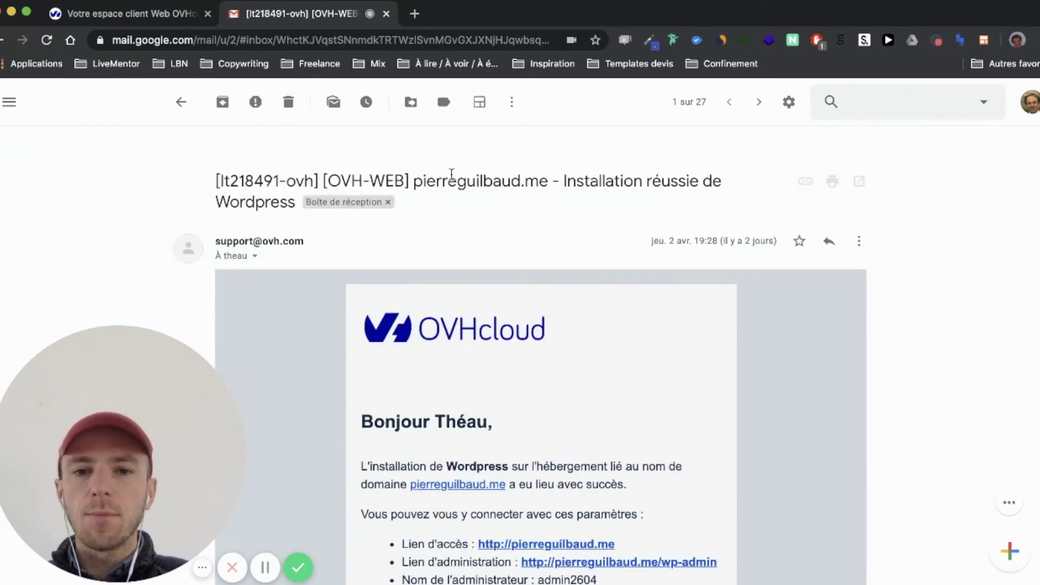
pyautogui.scroll(-3, 568, 207)
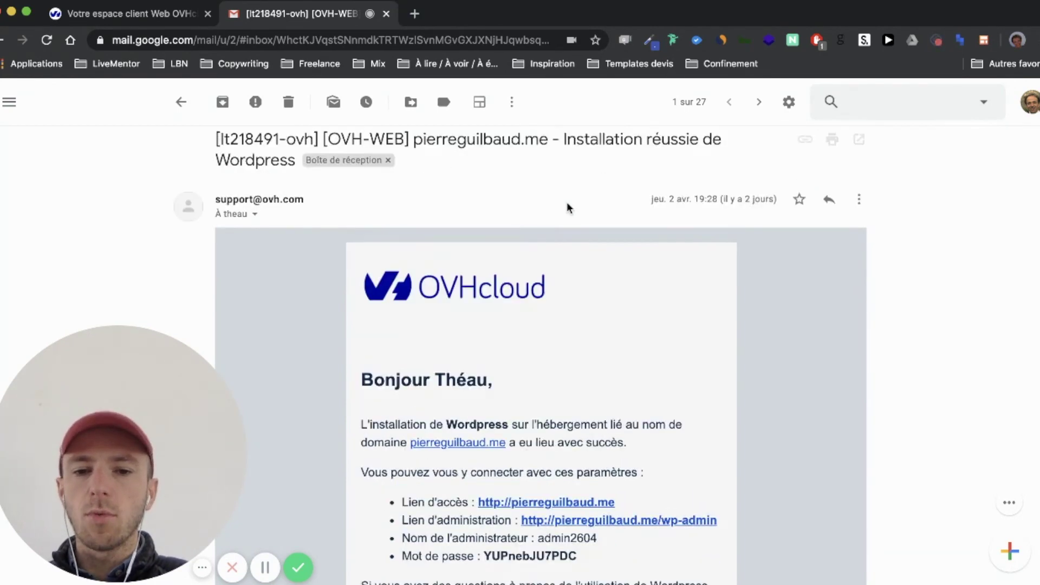
pyautogui.scroll(-3, 568, 205)
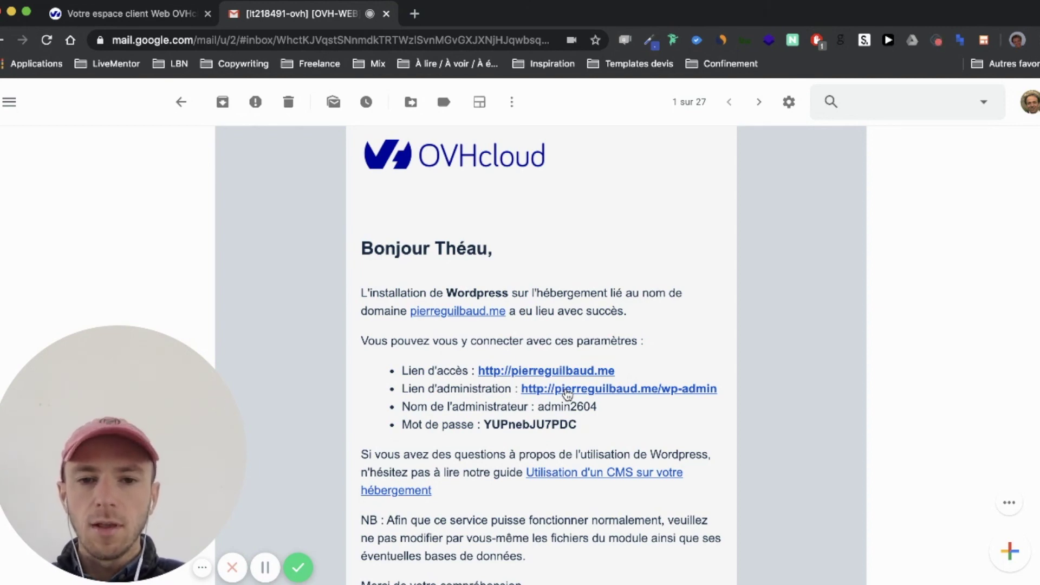
pyautogui.click(567, 389)
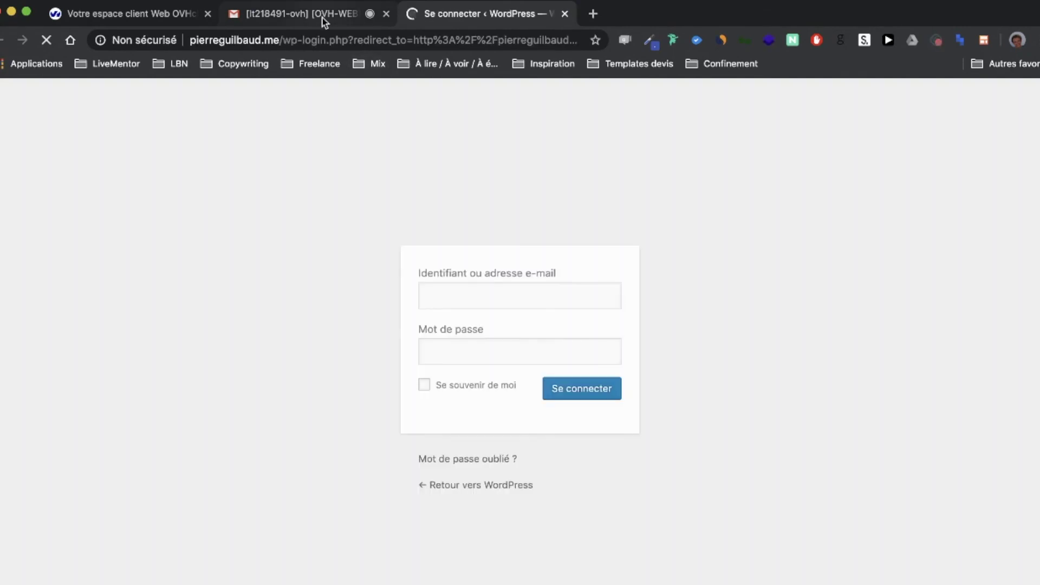
# Trim the login page address to end at /wp-login, dropping the .php and redirect_to part
pyautogui.click(324, 16)
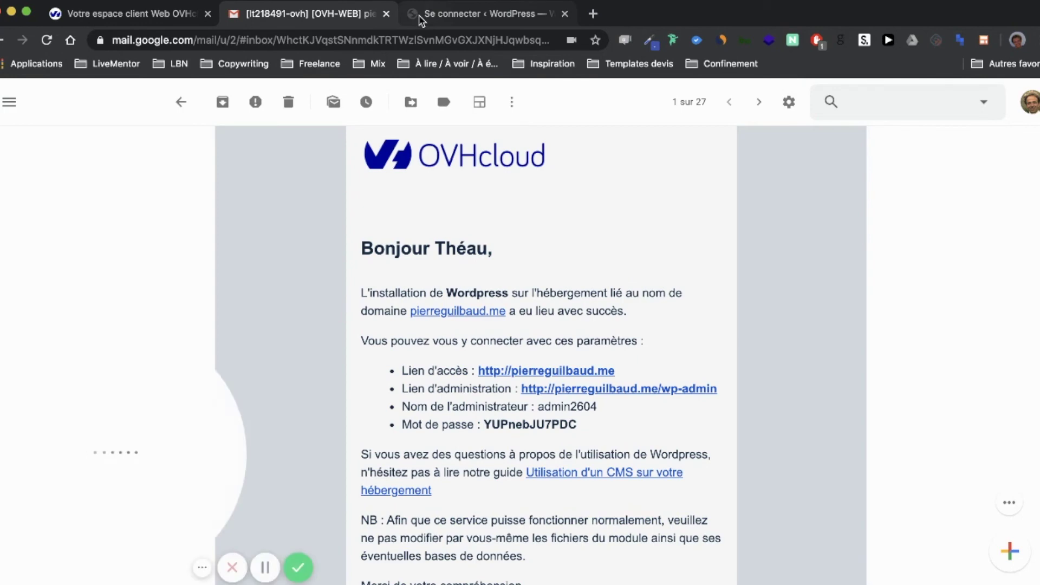
pyautogui.click(422, 16)
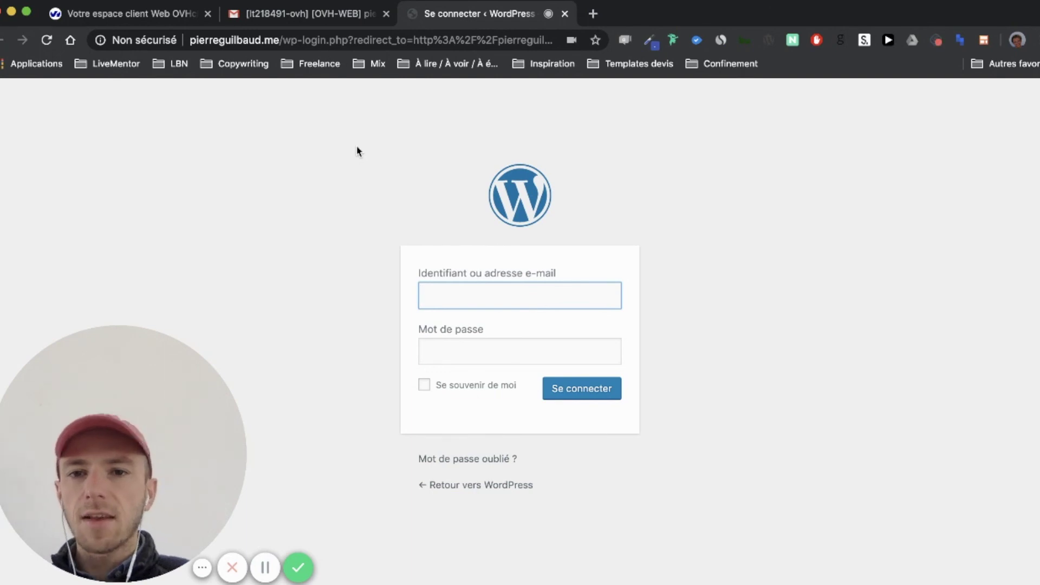
pyautogui.moveTo(328, 40); pyautogui.dragTo(610, 31)
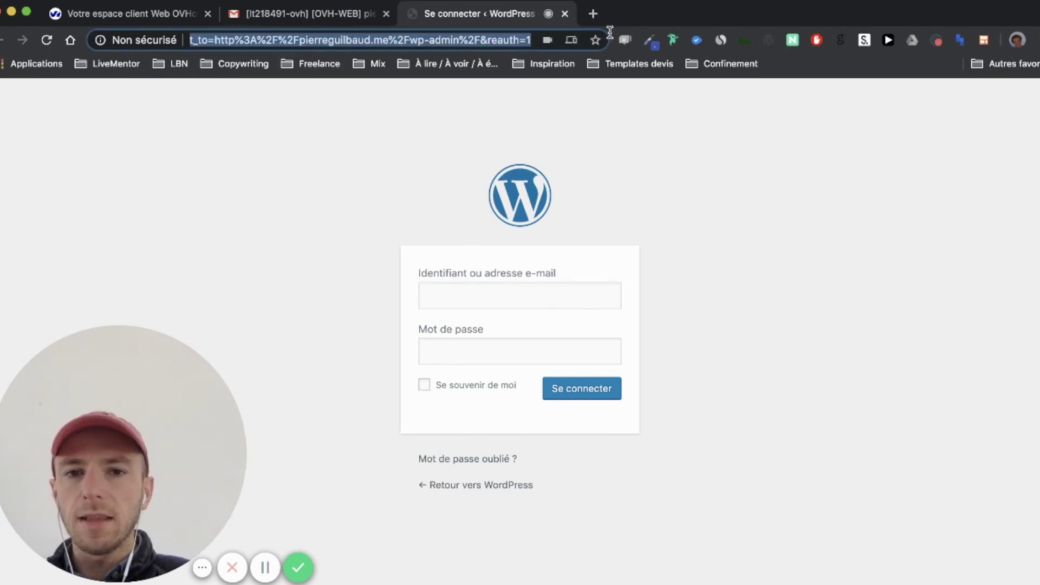
pyautogui.press('BackSpace')
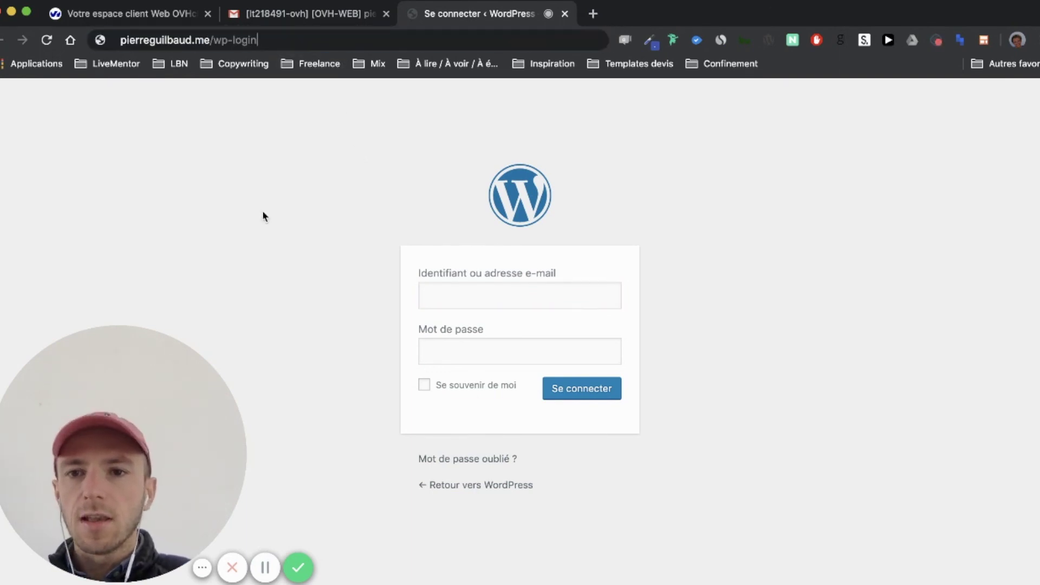
pyautogui.moveTo(120, 40); pyautogui.dragTo(257, 40)
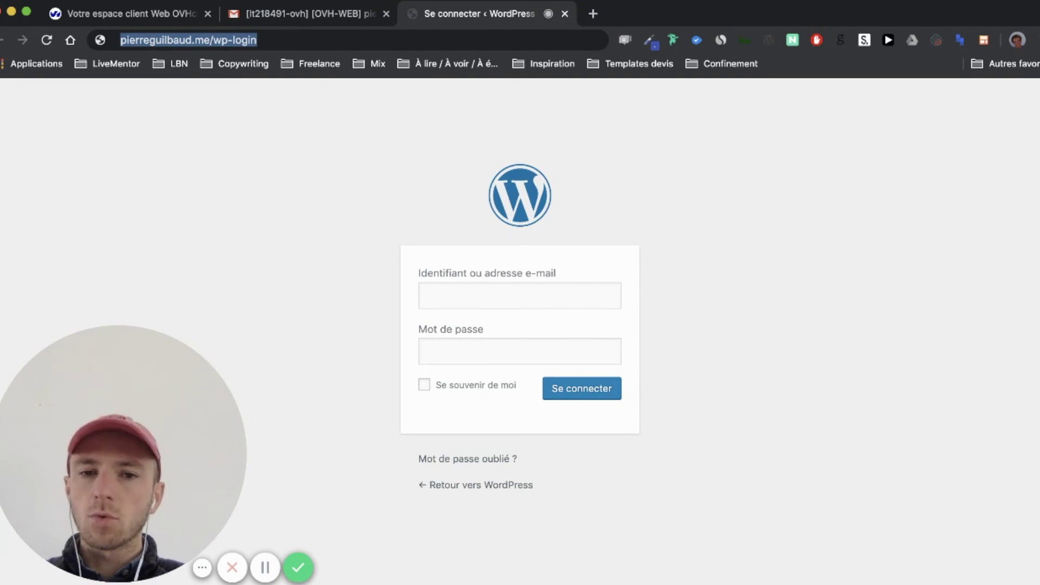
# Copy the administrator username from the email into the WordPress login form's username field
pyautogui.click(278, 19)
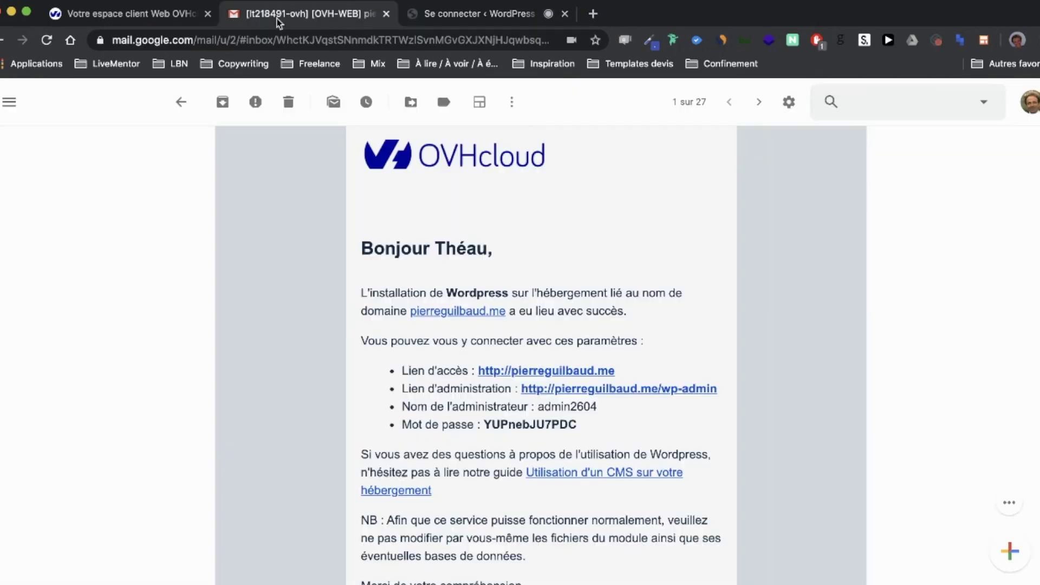
pyautogui.scroll(-1, 558, 386)
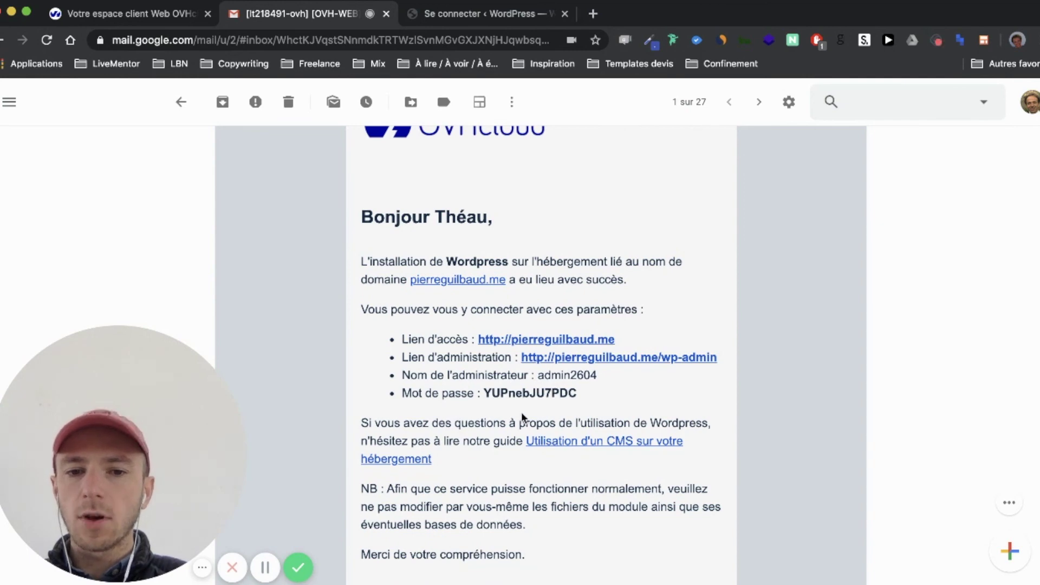
pyautogui.doubleClick(573, 374)
pyautogui.press('super+c')
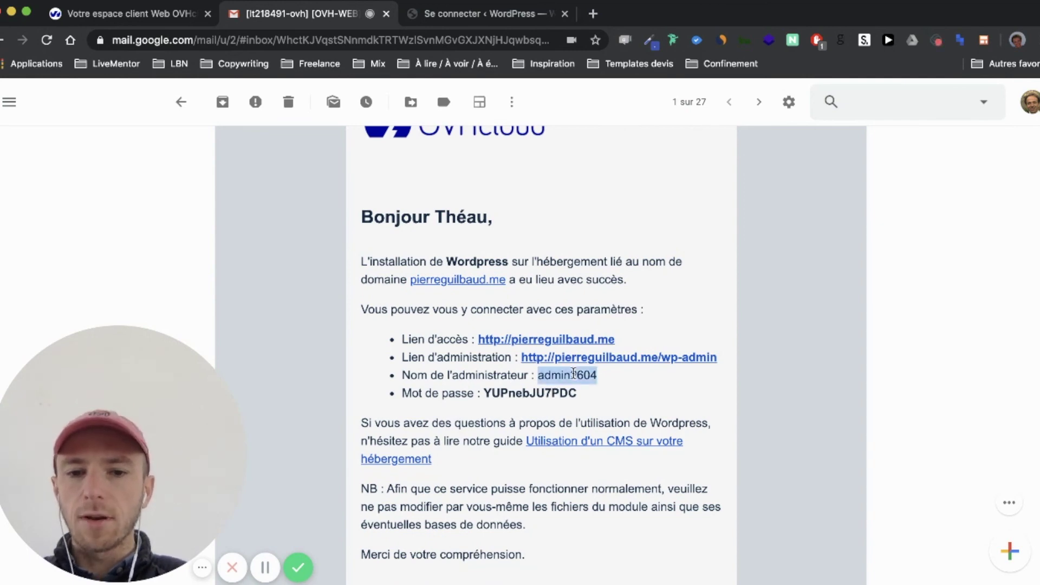
pyautogui.click(458, 15)
pyautogui.click(480, 297)
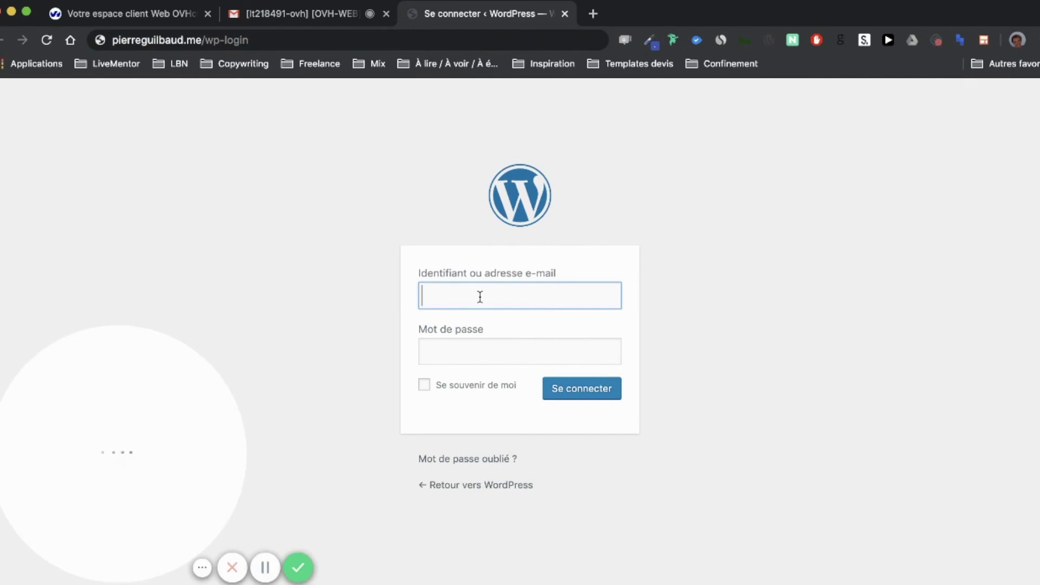
pyautogui.press('super+v')
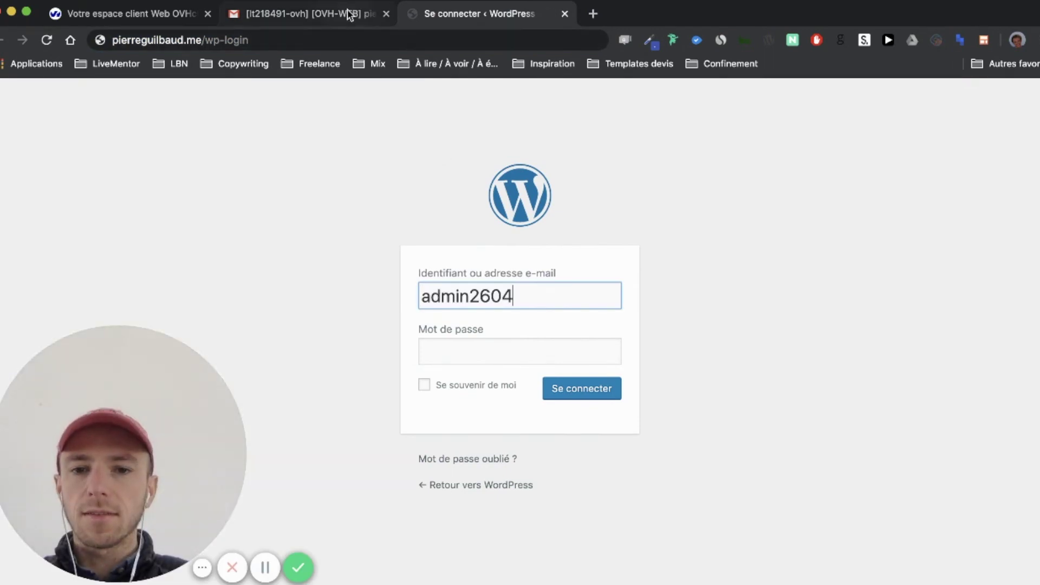
# Paste the emailed password, tick 'Se souvenir de moi', and sign in with 'Se connecter'
pyautogui.click(349, 14)
pyautogui.doubleClick(511, 394)
pyautogui.press('super+c')
pyautogui.click(476, 16)
pyautogui.click(480, 353)
pyautogui.press('super+v')
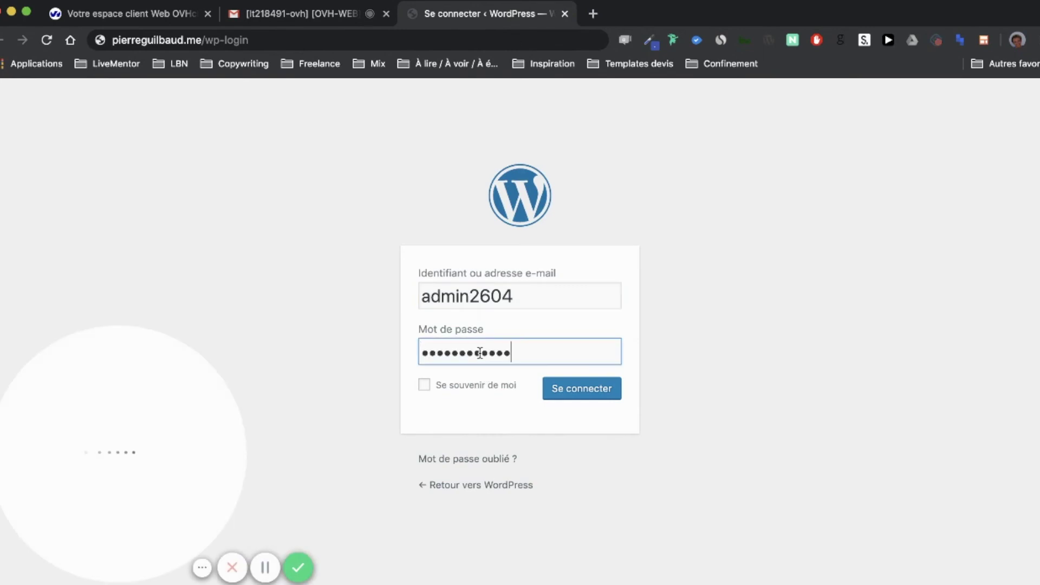
pyautogui.click(482, 390)
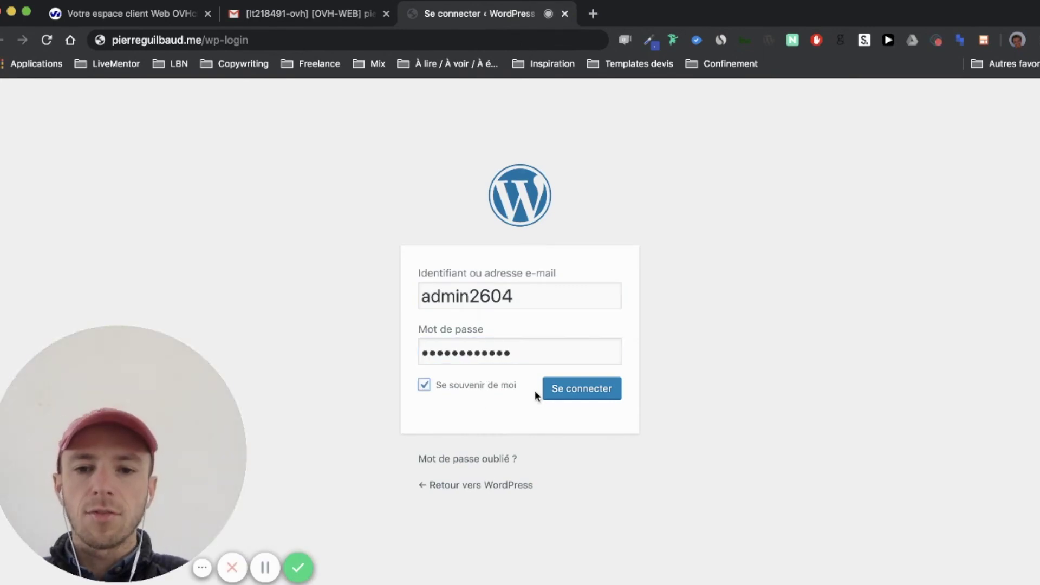
pyautogui.click(573, 400)
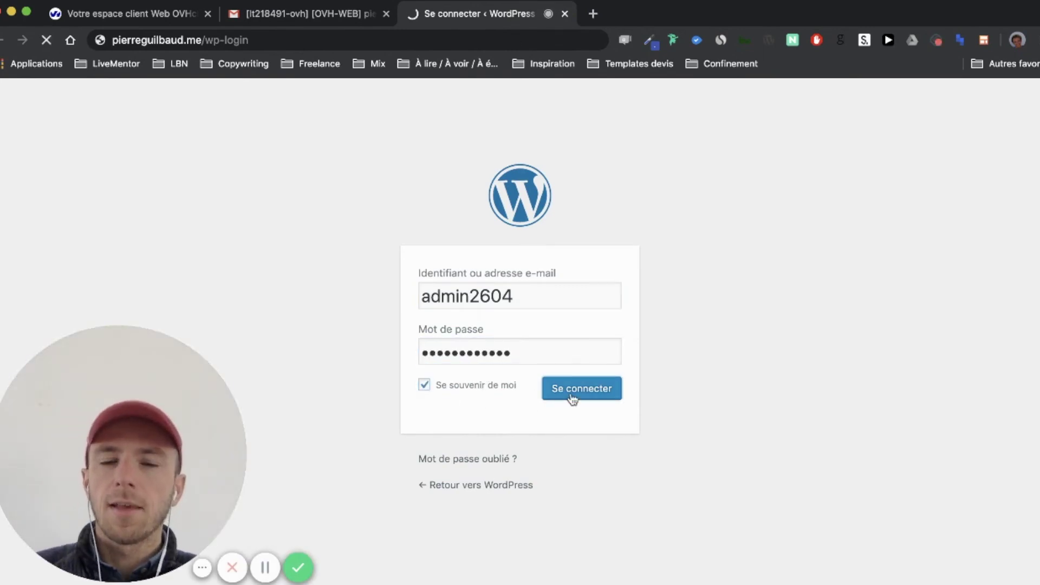